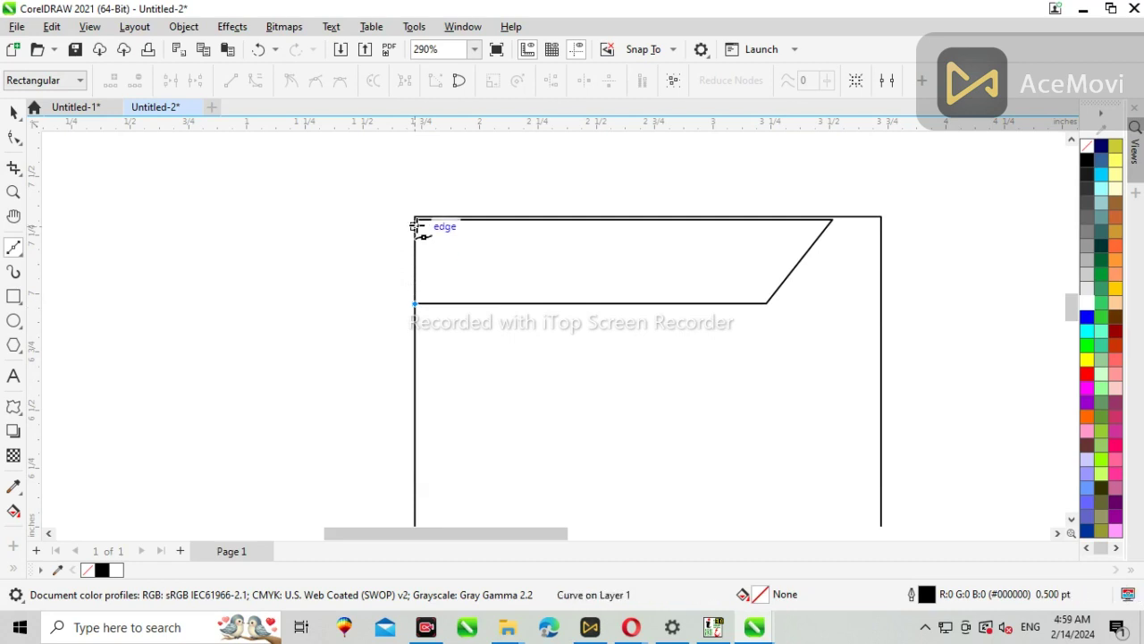
Close the slanted banner outline at the tall rectangle's upper-left corner and nudge its corner node left to meet the rectangle's edge.
{"action": "left_click", "coordinate": [415, 221]}
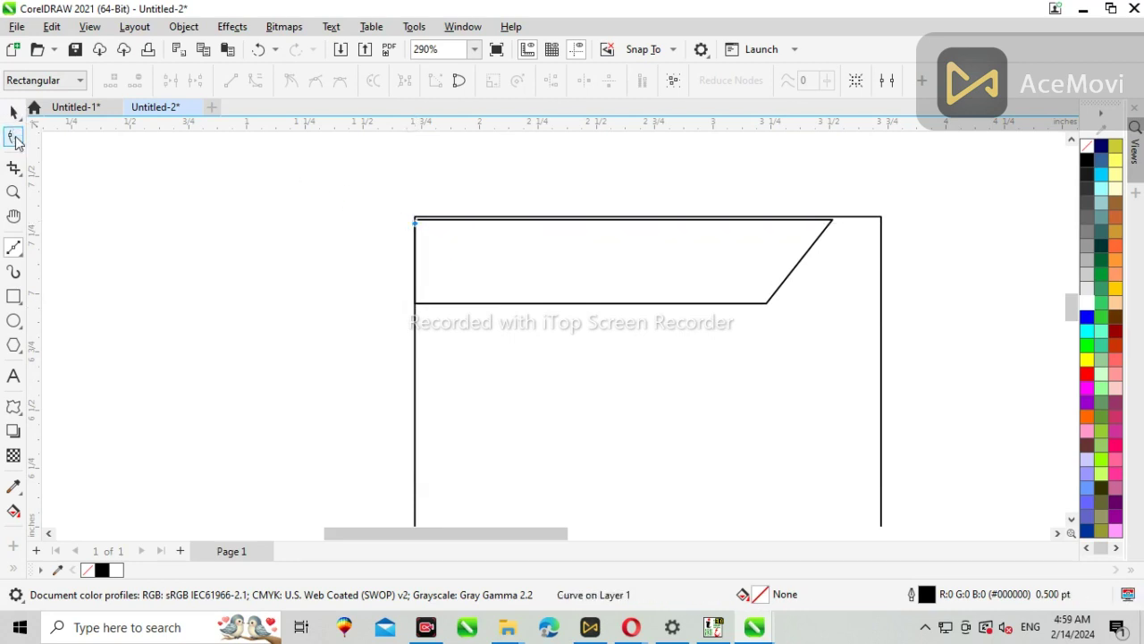
{"action": "scroll", "coordinate": [416, 219], "scroll_direction": "up", "scroll_amount": 8}
{"action": "left_click_drag", "start_coordinate": [382, 292], "coordinate": [437, 220]}
{"action": "scroll", "coordinate": [430, 241], "scroll_direction": "down", "scroll_amount": 1}
{"action": "scroll", "coordinate": [433, 244], "scroll_direction": "down", "scroll_amount": 3}
{"action": "scroll", "coordinate": [372, 202], "scroll_direction": "up", "scroll_amount": 1}
{"action": "key", "text": "Left"}
{"action": "key", "text": "Left"}
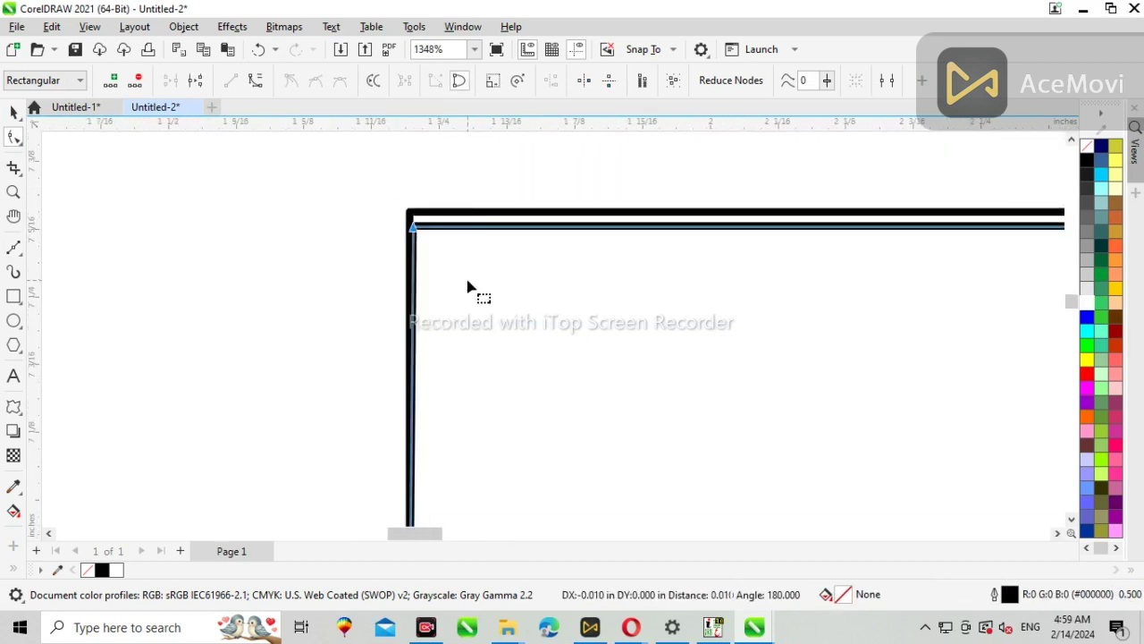
{"action": "key", "text": "Right"}
{"action": "left_click", "coordinate": [13, 112]}
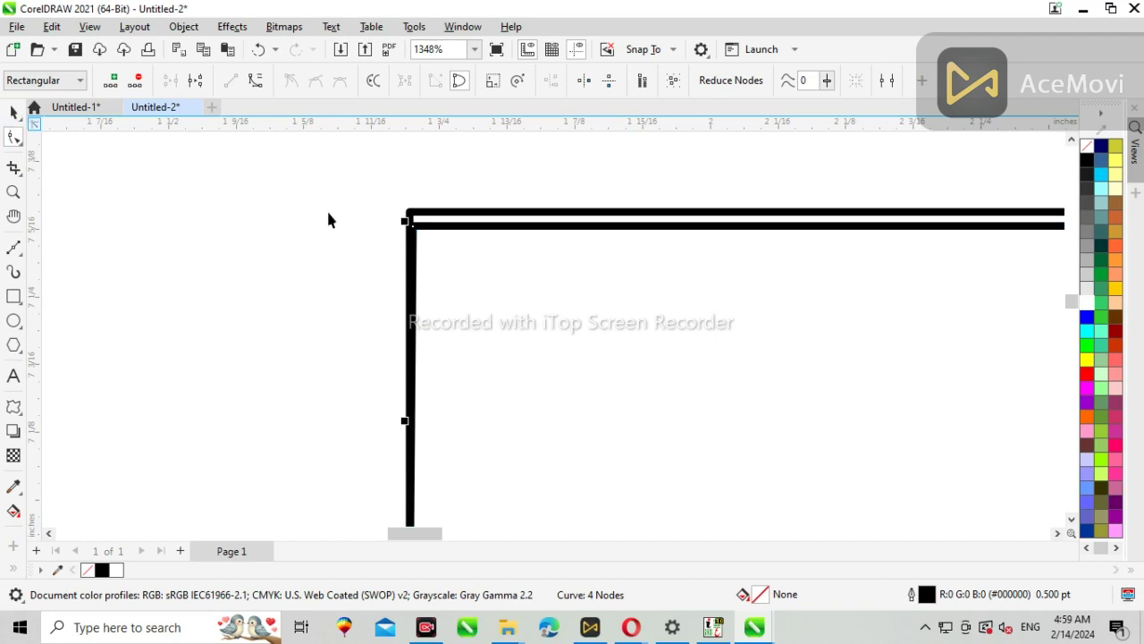
Stretch the slanted banner shape downward to a height of about 0.403 in.
{"action": "scroll", "coordinate": [331, 216], "scroll_direction": "down", "scroll_amount": 2}
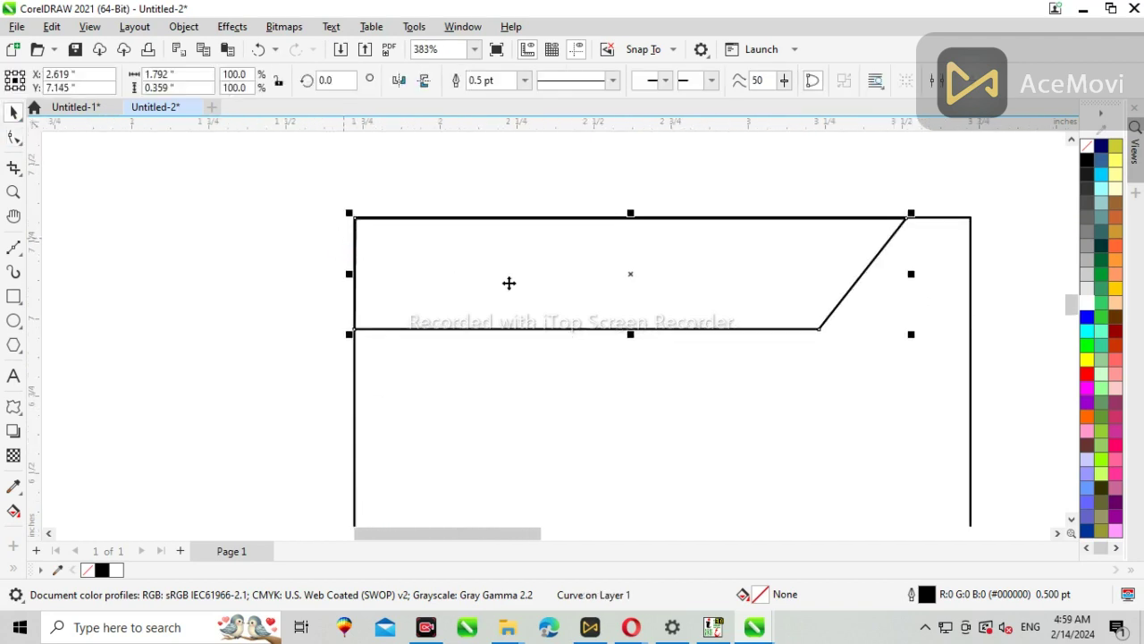
{"action": "scroll", "coordinate": [611, 345], "scroll_direction": "up", "scroll_amount": 1}
{"action": "left_click_drag", "start_coordinate": [637, 327], "coordinate": [639, 354]}
{"action": "scroll", "coordinate": [429, 317], "scroll_direction": "down", "scroll_amount": 3}
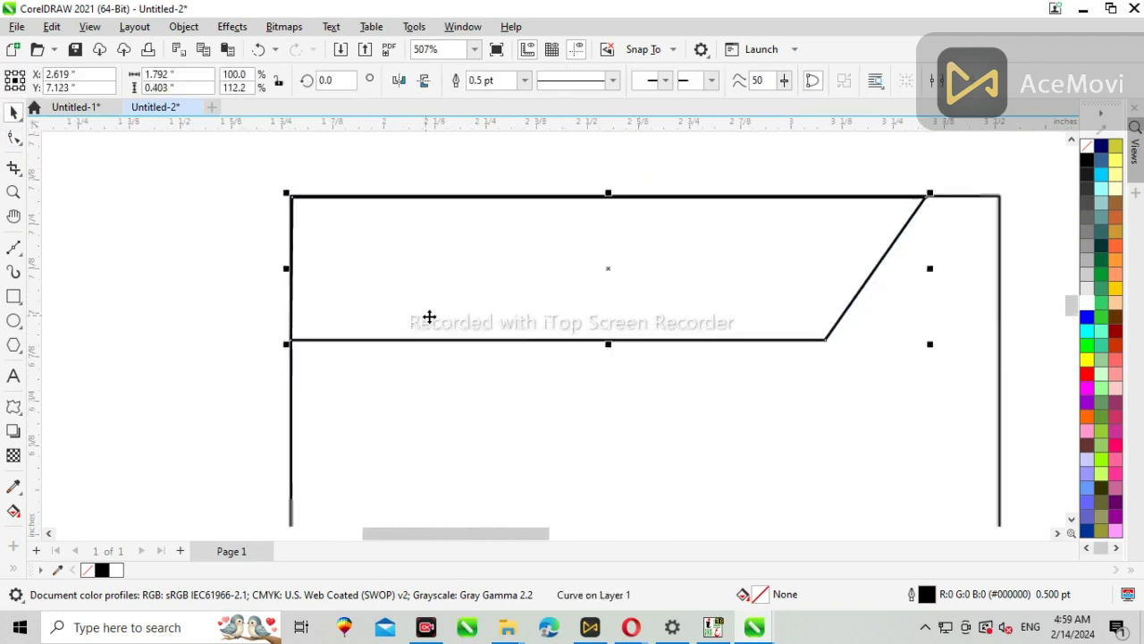
Fill the slanted banner with dark green #006633 and deselect it.
{"action": "scroll", "coordinate": [936, 301], "scroll_direction": "up", "scroll_amount": 2}
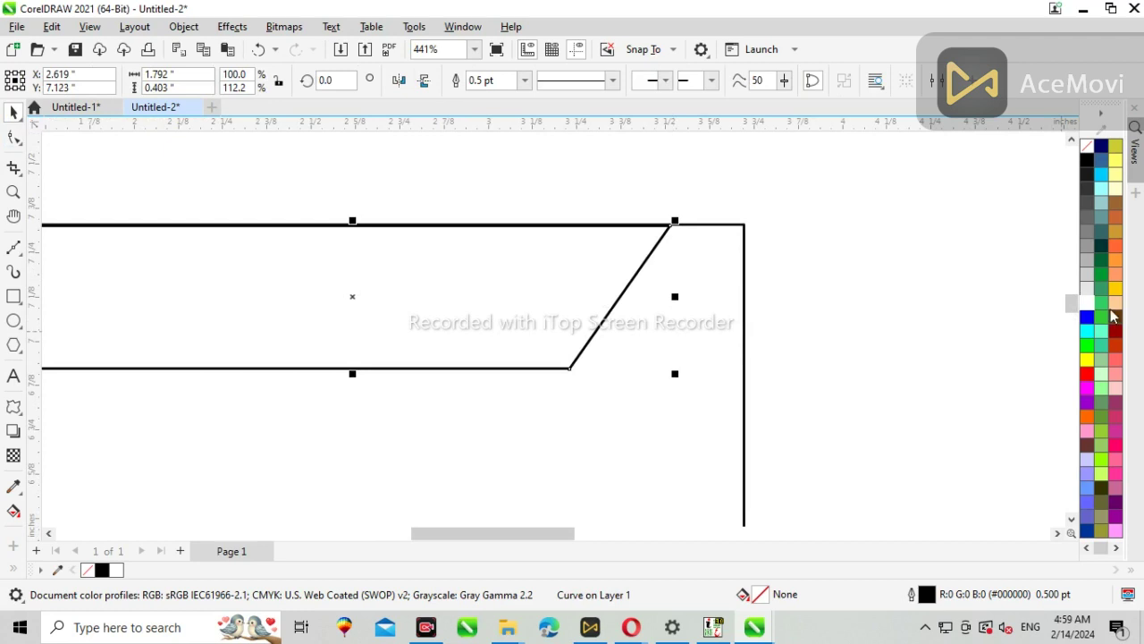
{"action": "left_click", "coordinate": [1102, 257]}
{"action": "left_click", "coordinate": [1101, 262]}
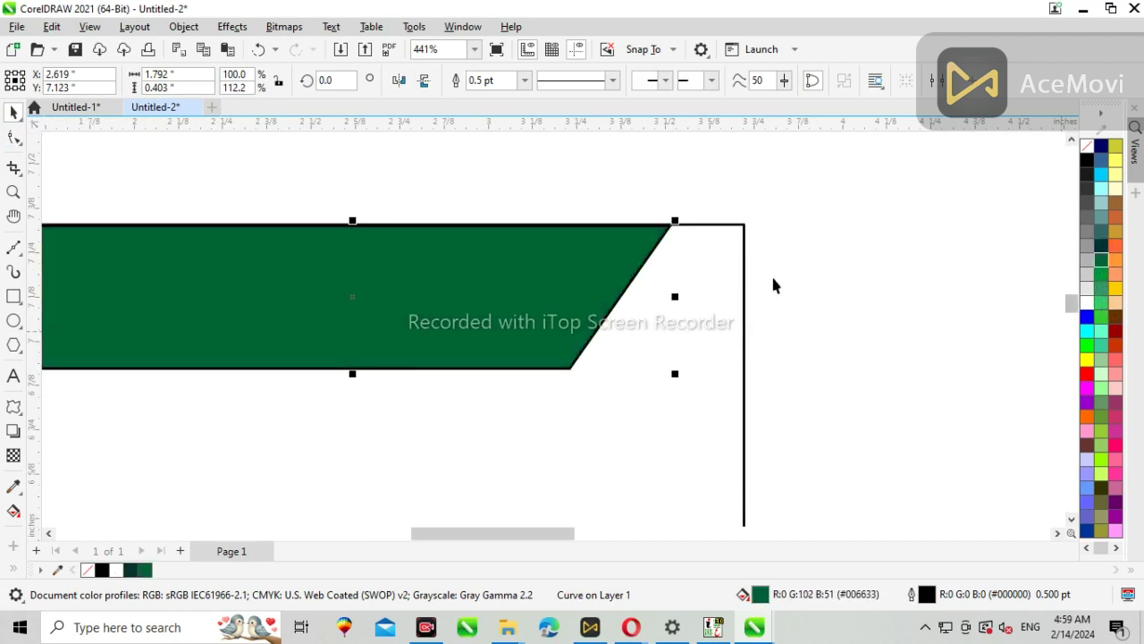
{"action": "scroll", "coordinate": [770, 273], "scroll_direction": "down", "scroll_amount": 2}
{"action": "left_click", "coordinate": [347, 234]}
Move the three-line Urdu text block from beside the page onto the dark green banner.
{"action": "scroll", "coordinate": [347, 235], "scroll_direction": "down", "scroll_amount": 3}
{"action": "scroll", "coordinate": [451, 254], "scroll_direction": "up", "scroll_amount": 2}
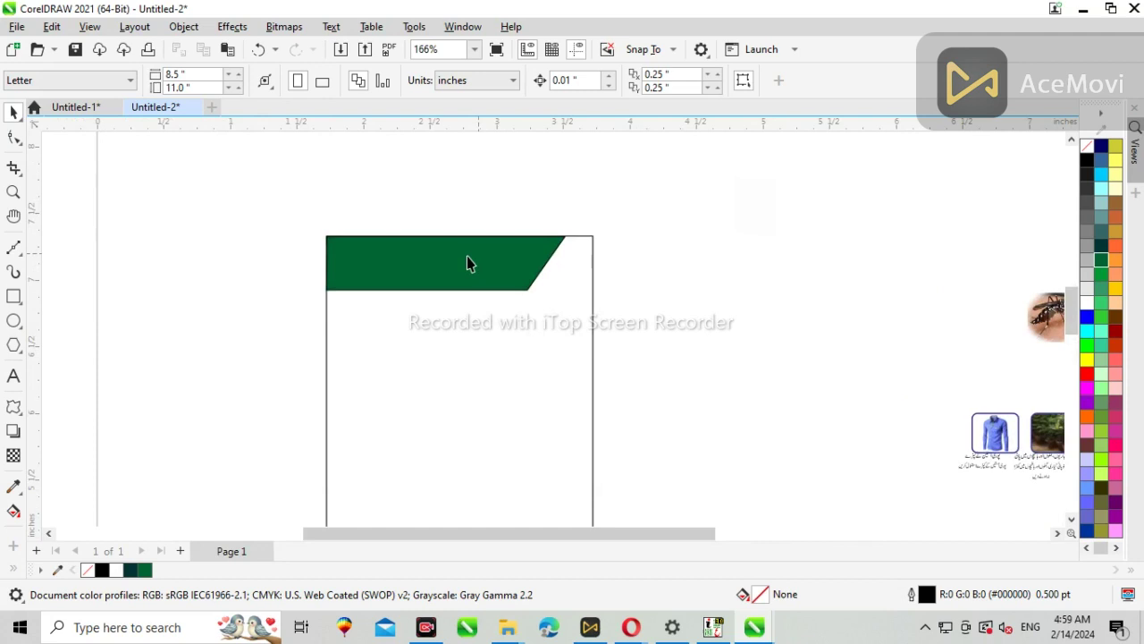
{"action": "scroll", "coordinate": [304, 290], "scroll_direction": "down", "scroll_amount": 2}
{"action": "scroll", "coordinate": [791, 198], "scroll_direction": "up", "scroll_amount": 3}
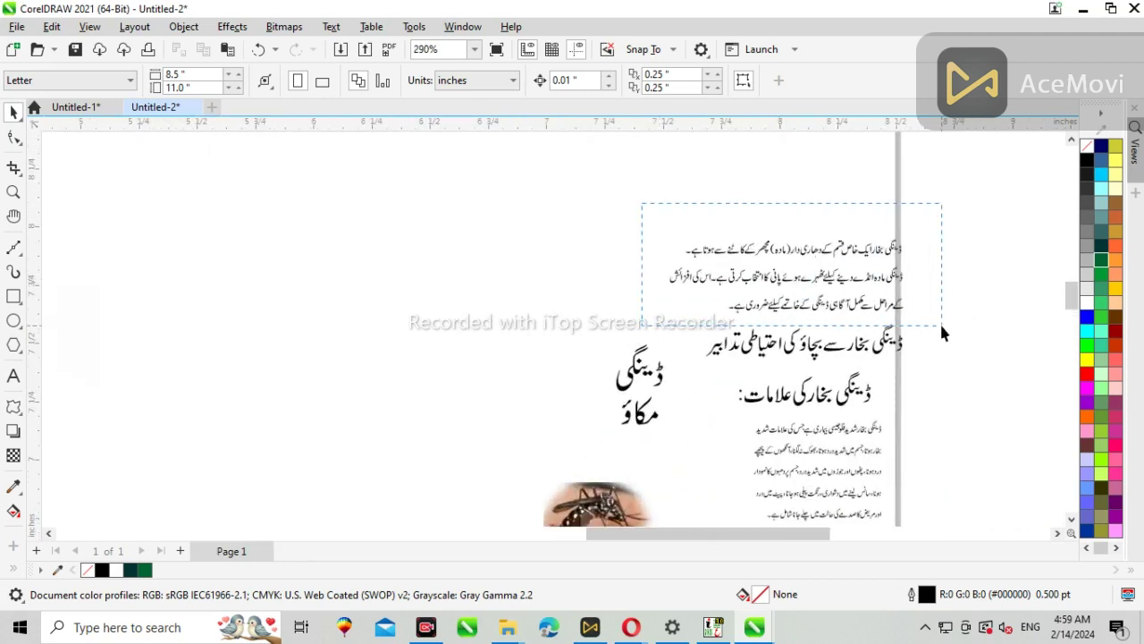
{"action": "left_click_drag", "start_coordinate": [941, 332], "coordinate": [940, 329]}
{"action": "scroll", "coordinate": [885, 280], "scroll_direction": "down", "scroll_amount": 3}
{"action": "left_click_drag", "start_coordinate": [880, 279], "coordinate": [451, 329]}
Color the three text lines white, enlarge them to about 1.053 × 0.333 in, and shift them slightly left on the banner.
{"action": "scroll", "coordinate": [451, 329], "scroll_direction": "up", "scroll_amount": 3}
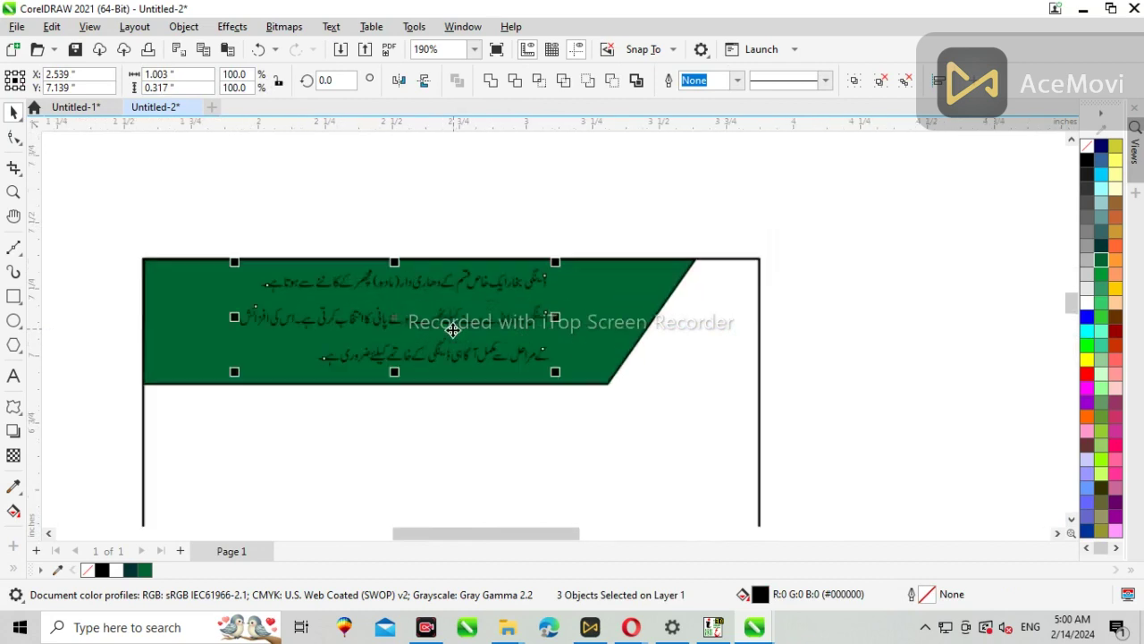
{"action": "left_click", "coordinate": [1086, 303]}
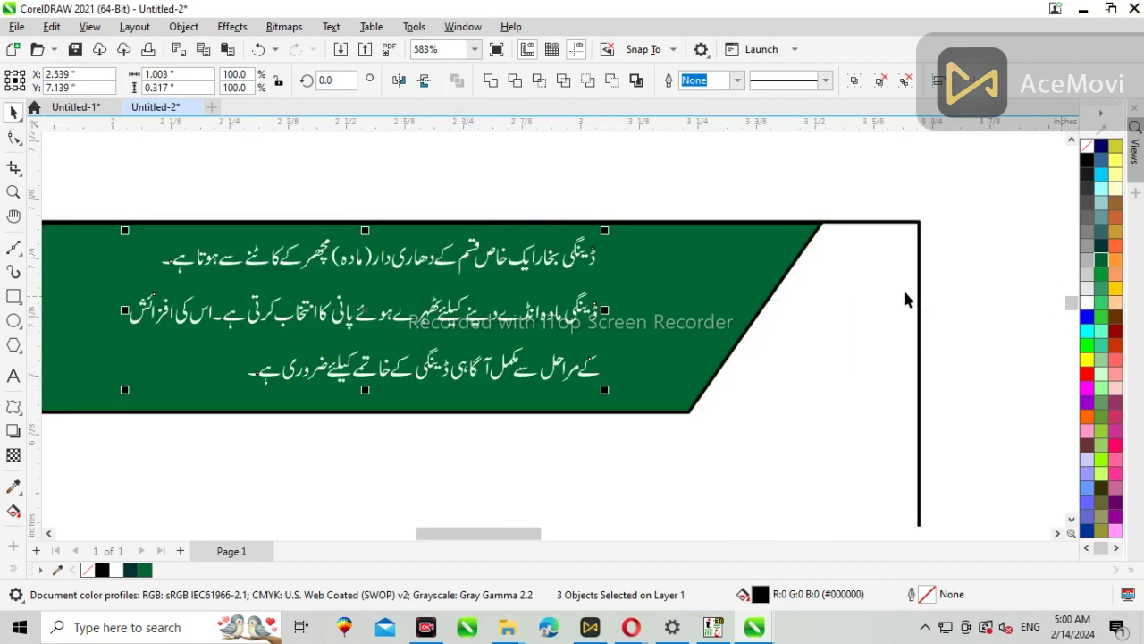
{"action": "scroll", "coordinate": [894, 304], "scroll_direction": "down", "scroll_amount": 1}
{"action": "scroll", "coordinate": [544, 299], "scroll_direction": "up", "scroll_amount": 1}
{"action": "left_click_drag", "start_coordinate": [356, 247], "coordinate": [308, 250]}
{"action": "key", "text": "Left"}
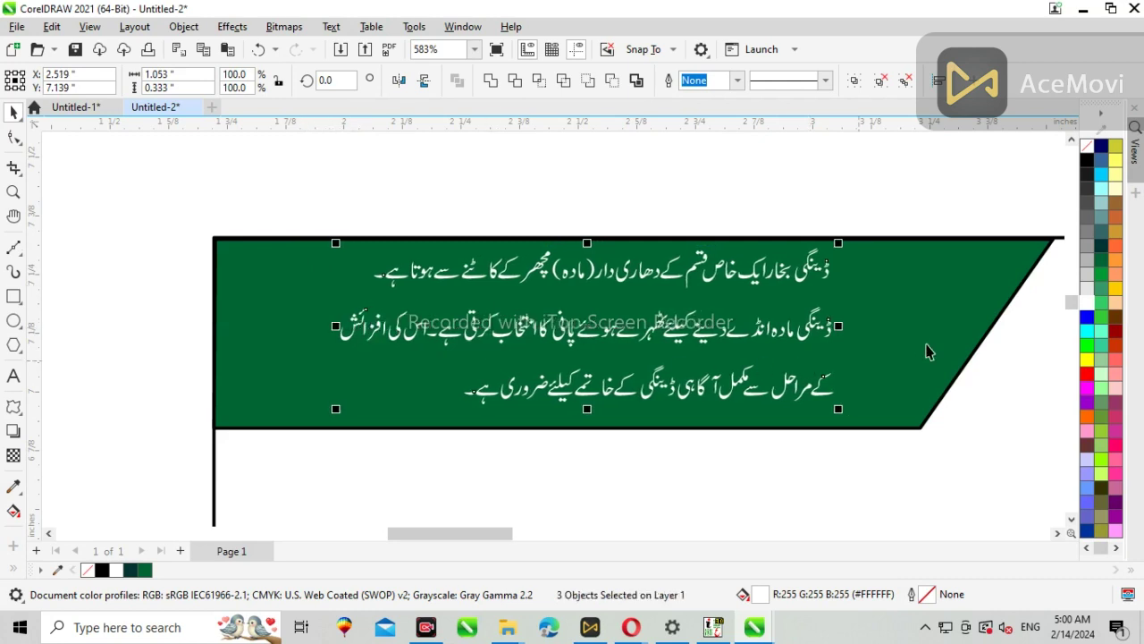
Create an enlarged copy of the dark green banner, about 1.857 × 0.418 in, and fill it with lighter green #009933.
{"action": "left_click", "coordinate": [925, 350]}
{"action": "scroll", "coordinate": [620, 307], "scroll_direction": "down", "scroll_amount": 1}
{"action": "scroll", "coordinate": [799, 294], "scroll_direction": "up", "scroll_amount": 1}
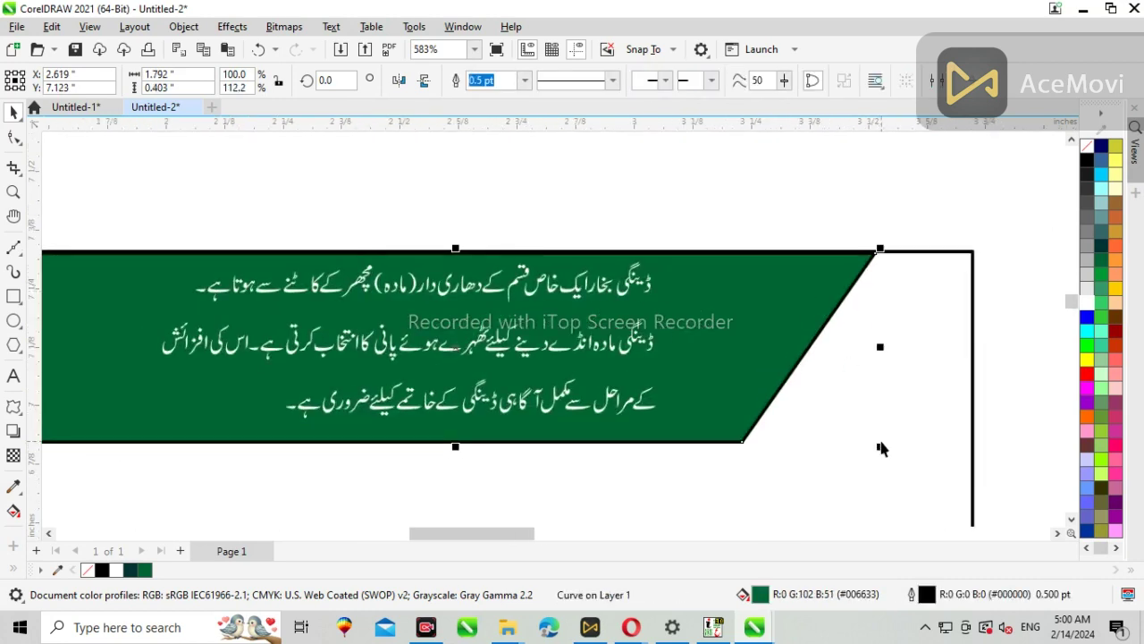
{"action": "left_click_drag", "start_coordinate": [884, 453], "coordinate": [898, 466]}
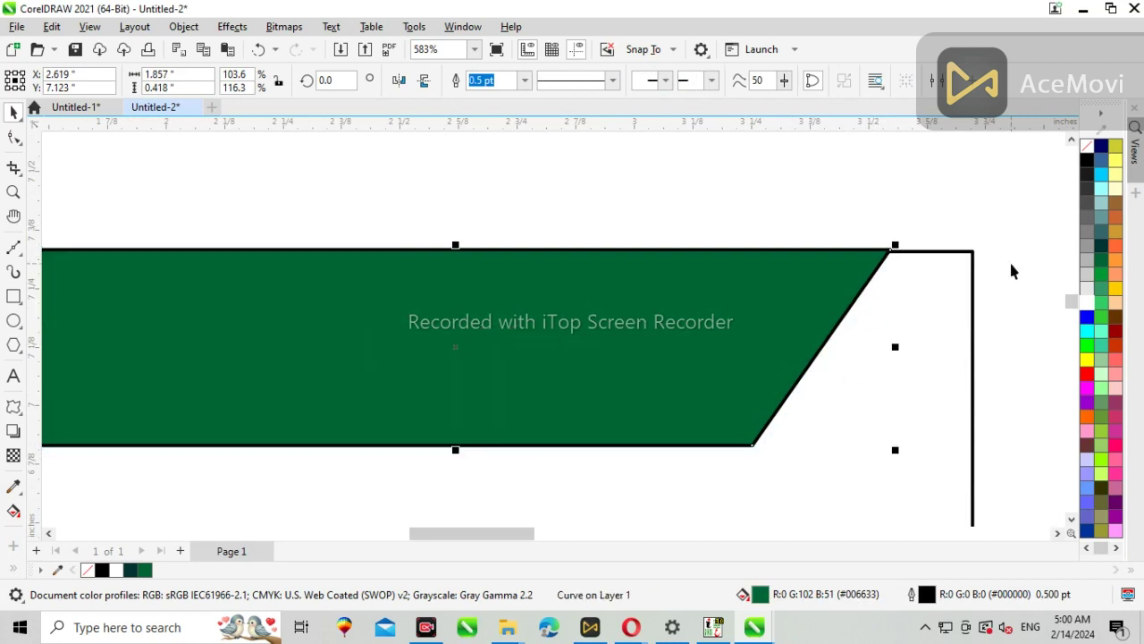
{"action": "left_click", "coordinate": [1101, 275]}
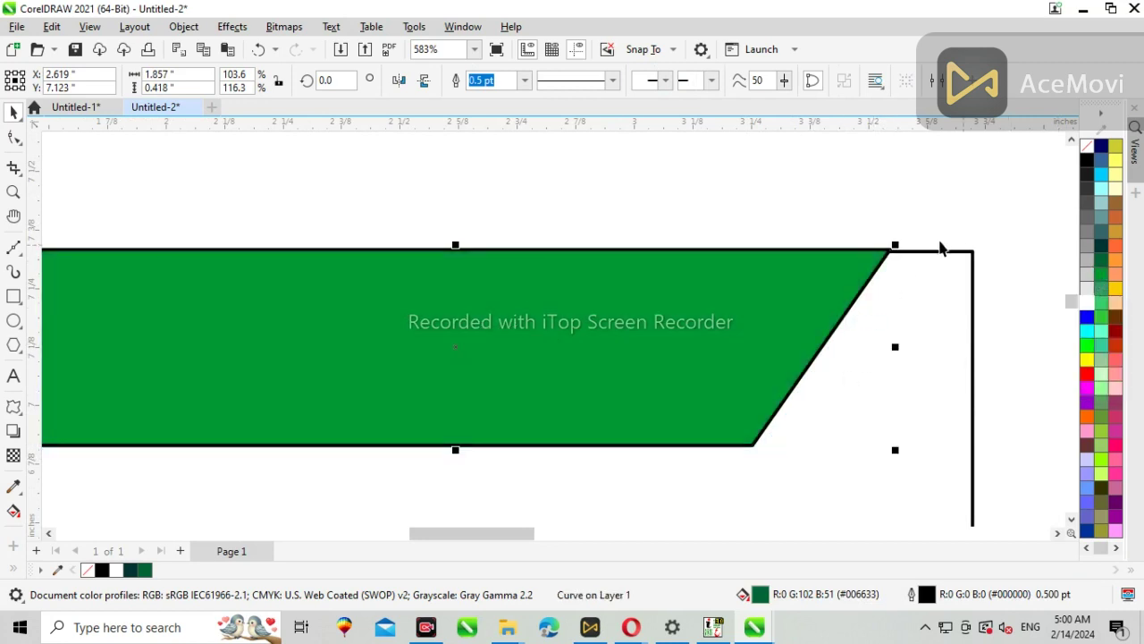
Restack the objects so the white text and the dark green banner lie in front of the lighter green copy.
{"action": "scroll", "coordinate": [942, 248], "scroll_direction": "down", "scroll_amount": 2}
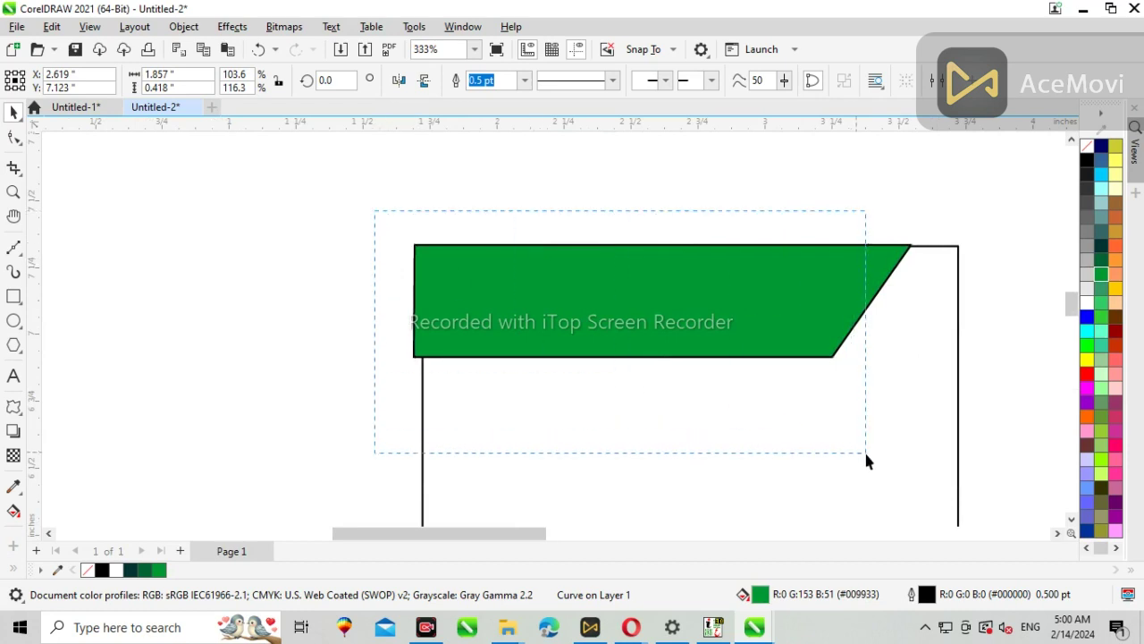
{"action": "key", "text": "ctrl+v"}
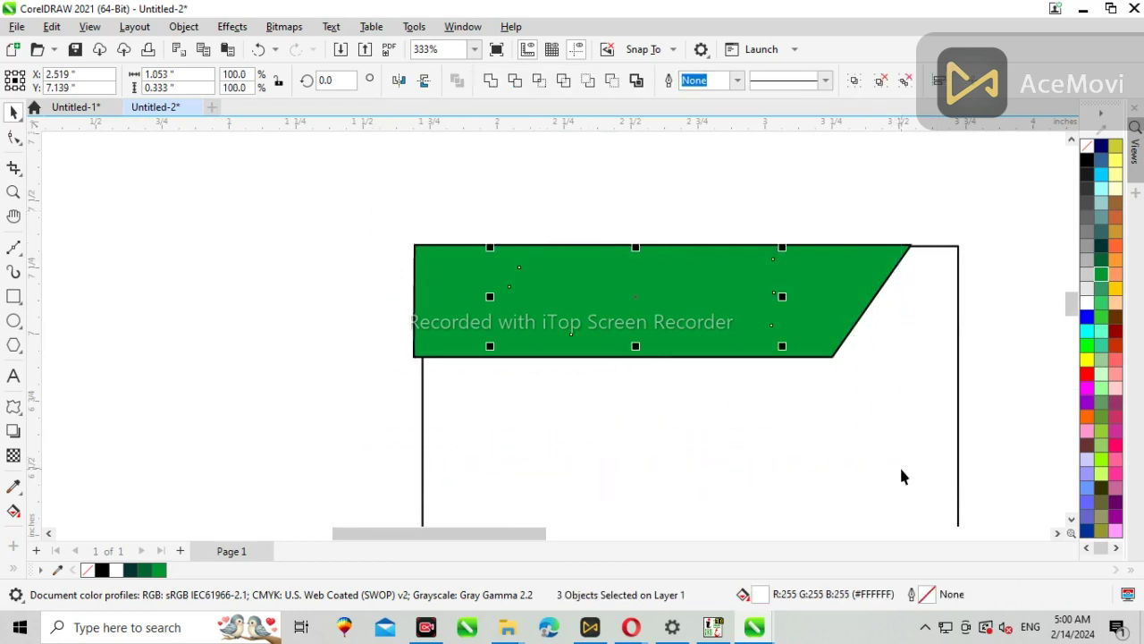
{"action": "left_click_drag", "start_coordinate": [880, 486], "coordinate": [903, 499]}
{"action": "scroll", "coordinate": [879, 248], "scroll_direction": "up", "scroll_amount": 2}
{"action": "scroll", "coordinate": [880, 247], "scroll_direction": "down", "scroll_amount": 2}
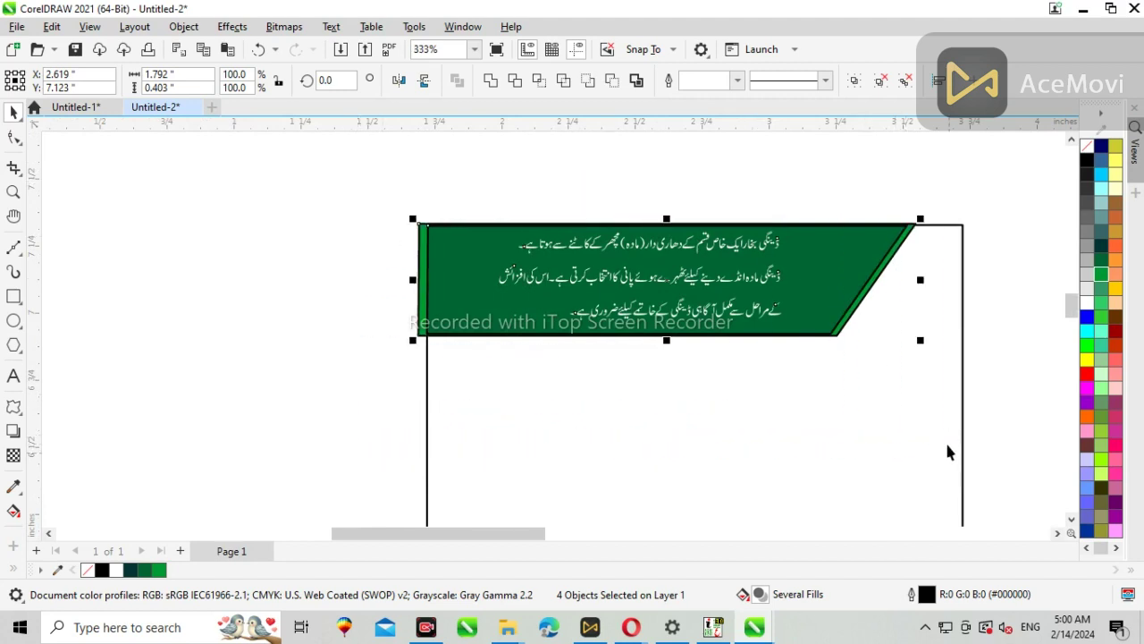
Remove the outlines from both green banner shapes and clear the selection.
{"action": "right_click", "coordinate": [1086, 150]}
{"action": "left_click", "coordinate": [1039, 153]}
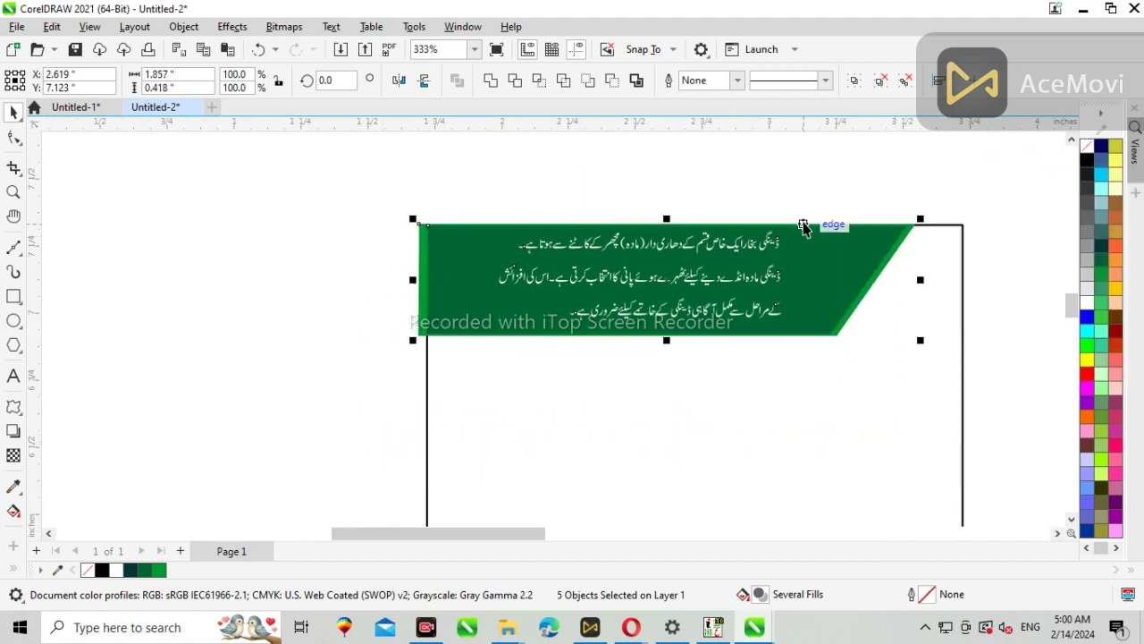
{"action": "scroll", "coordinate": [813, 223], "scroll_direction": "down", "scroll_amount": 1}
{"action": "left_click", "coordinate": [711, 170]}
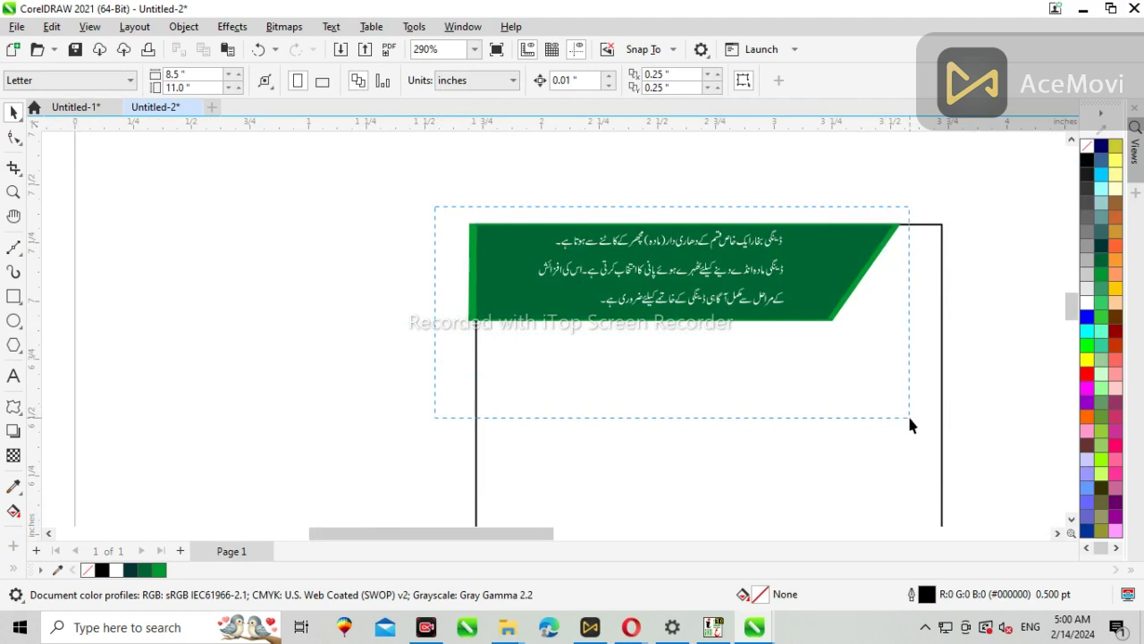
PowerClip both banner shapes and the three text lines inside the tall rectangle.
{"action": "right_click", "coordinate": [848, 298]}
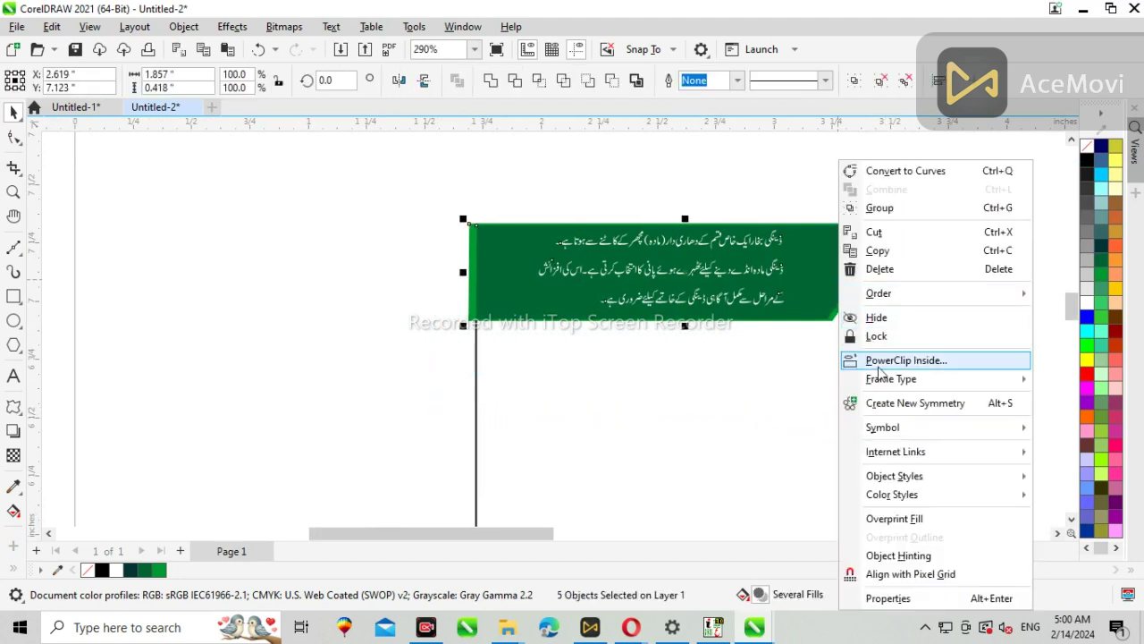
{"action": "left_click", "coordinate": [844, 360]}
{"action": "left_click", "coordinate": [842, 358]}
{"action": "scroll", "coordinate": [759, 258], "scroll_direction": "up", "scroll_amount": 8}
{"action": "scroll", "coordinate": [709, 324], "scroll_direction": "down", "scroll_amount": 10}
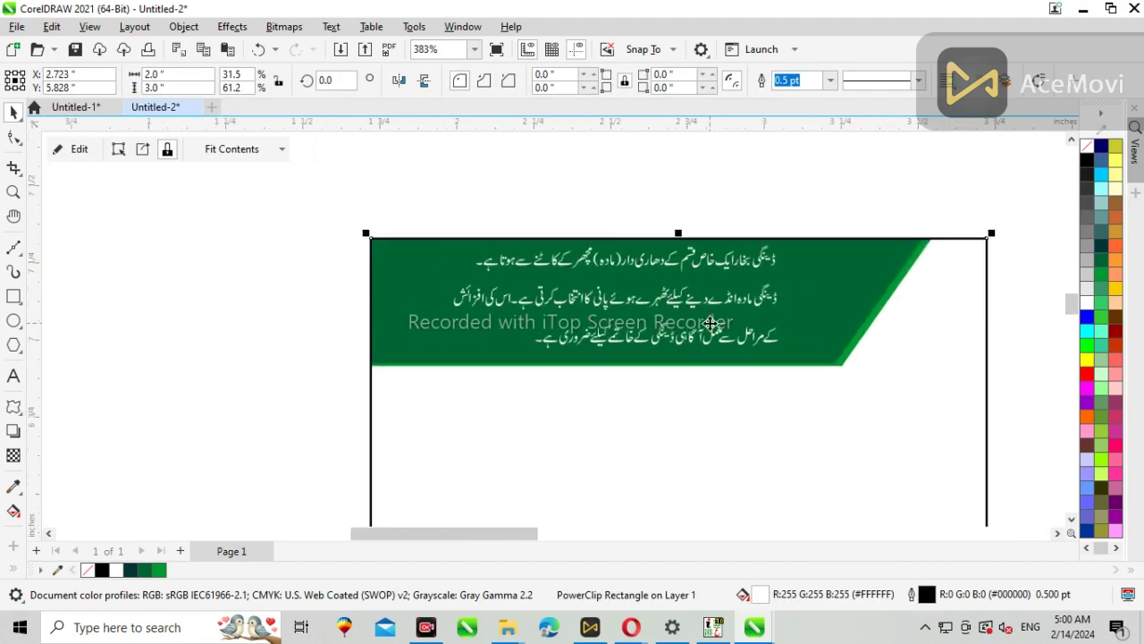
{"action": "scroll", "coordinate": [756, 331], "scroll_direction": "up", "scroll_amount": 3}
{"action": "scroll", "coordinate": [761, 334], "scroll_direction": "down", "scroll_amount": 3}
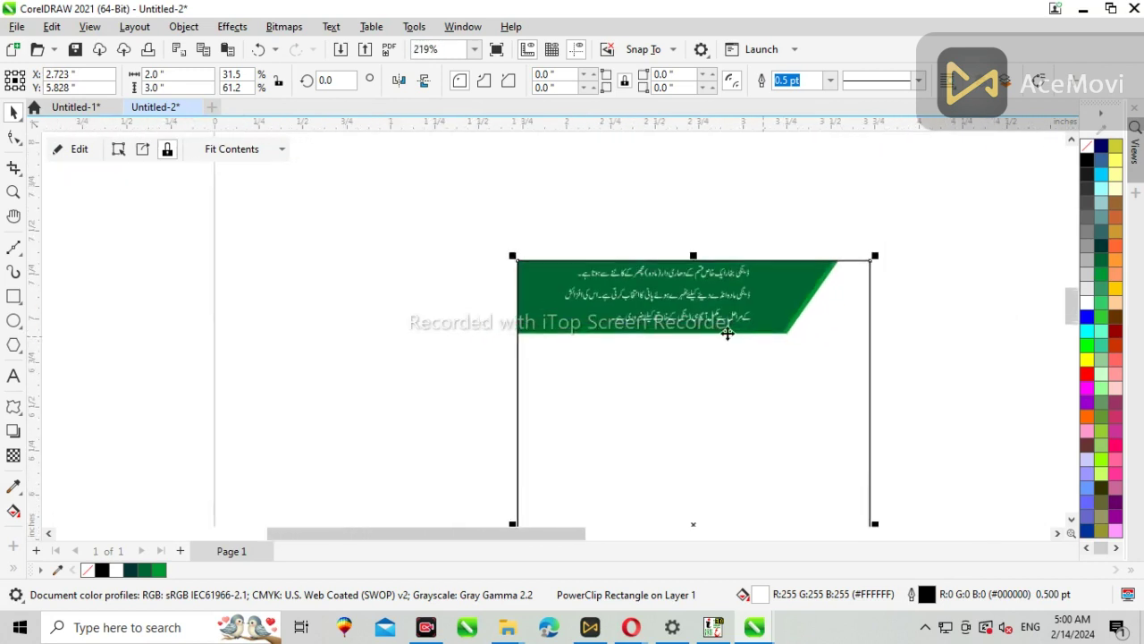
{"action": "left_click", "coordinate": [617, 246]}
Open the tall rectangle's PowerClip contents for editing.
{"action": "scroll", "coordinate": [617, 246], "scroll_direction": "down", "scroll_amount": 3}
{"action": "scroll", "coordinate": [347, 248], "scroll_direction": "up", "scroll_amount": 2}
{"action": "scroll", "coordinate": [666, 247], "scroll_direction": "down", "scroll_amount": 3}
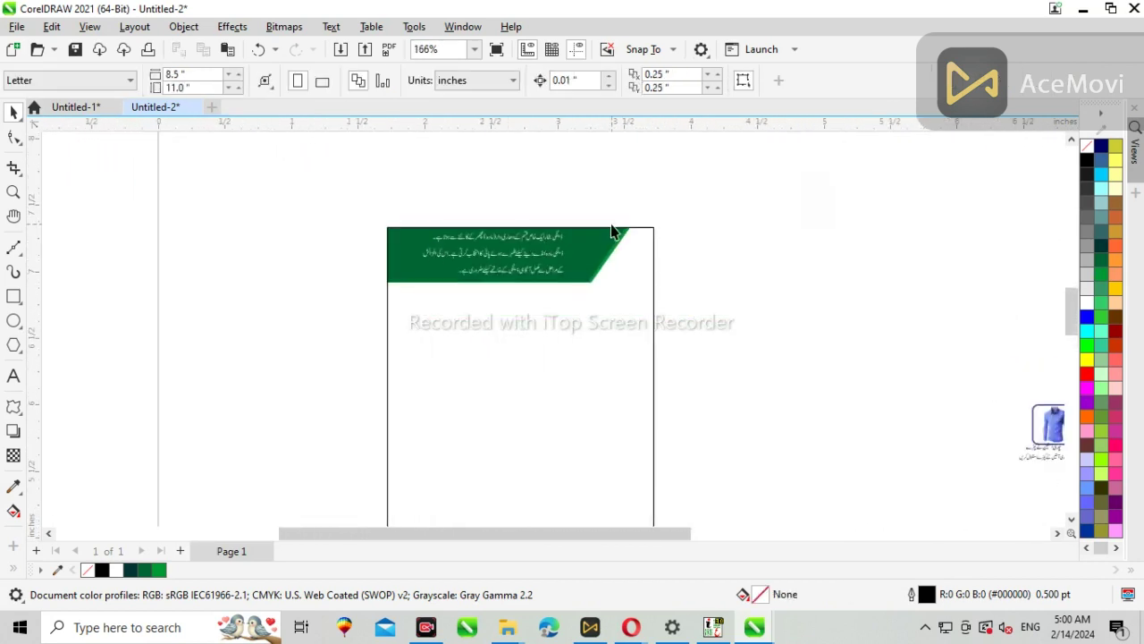
{"action": "scroll", "coordinate": [654, 243], "scroll_direction": "up", "scroll_amount": 2}
{"action": "scroll", "coordinate": [432, 291], "scroll_direction": "down", "scroll_amount": 2}
{"action": "scroll", "coordinate": [776, 272], "scroll_direction": "up", "scroll_amount": 3}
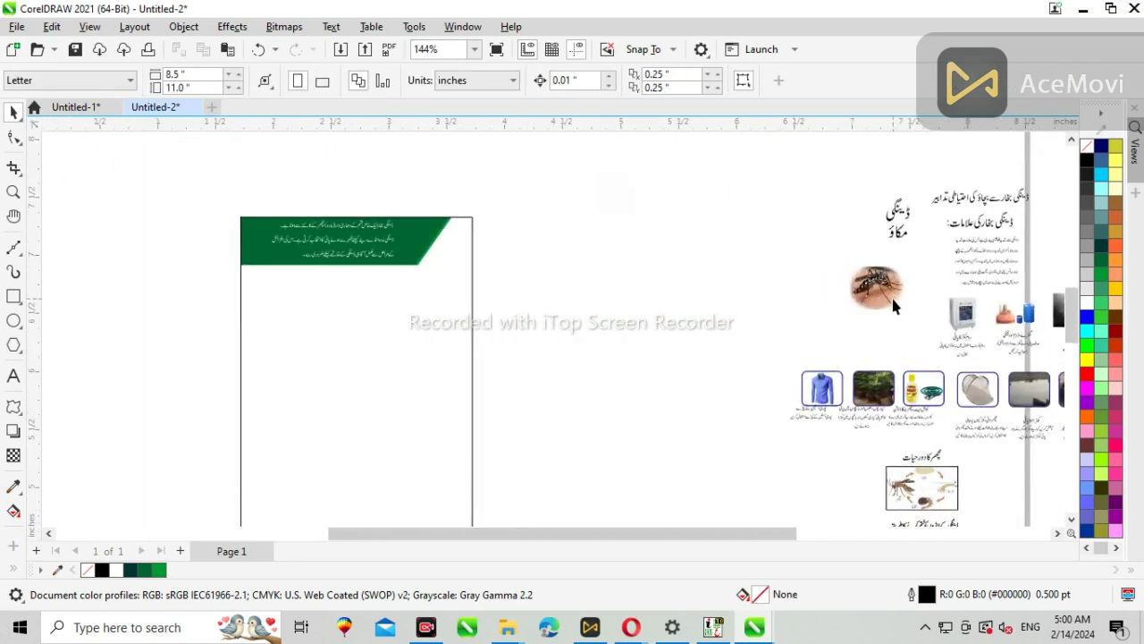
{"action": "left_click", "coordinate": [892, 299]}
{"action": "left_click", "coordinate": [327, 239]}
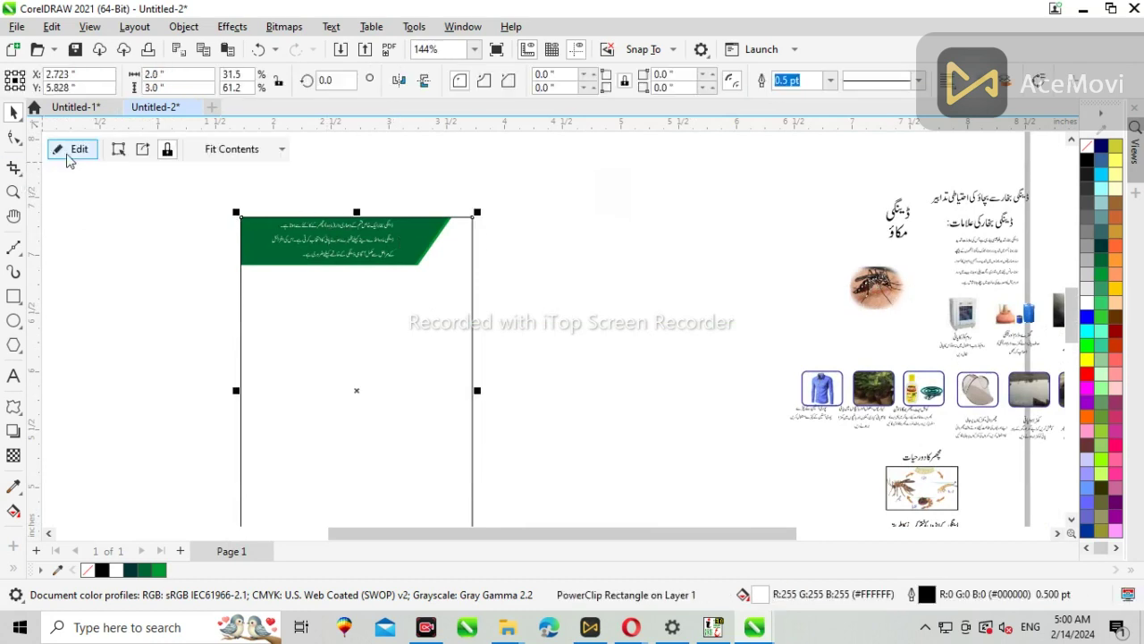
{"action": "left_click", "coordinate": [72, 152]}
Nudge the three white text lines 0.14 in to the right within the banner.
{"action": "left_click_drag", "start_coordinate": [419, 283], "coordinate": [431, 282]}
{"action": "scroll", "coordinate": [371, 248], "scroll_direction": "up", "scroll_amount": 2}
{"action": "key", "text": "Right"}
{"action": "key", "text": "Right"}
{"action": "key", "text": "Right"}
{"action": "key", "text": "Right"}
{"action": "key", "text": "Right"}
{"action": "key", "text": "Right"}
{"action": "key", "text": "Right"}
{"action": "key", "text": "Right"}
{"action": "key", "text": "Right"}
{"action": "key", "text": "Right"}
{"action": "key", "text": "Right"}
{"action": "key", "text": "Right"}
{"action": "key", "text": "Right"}
{"action": "key", "text": "Right"}
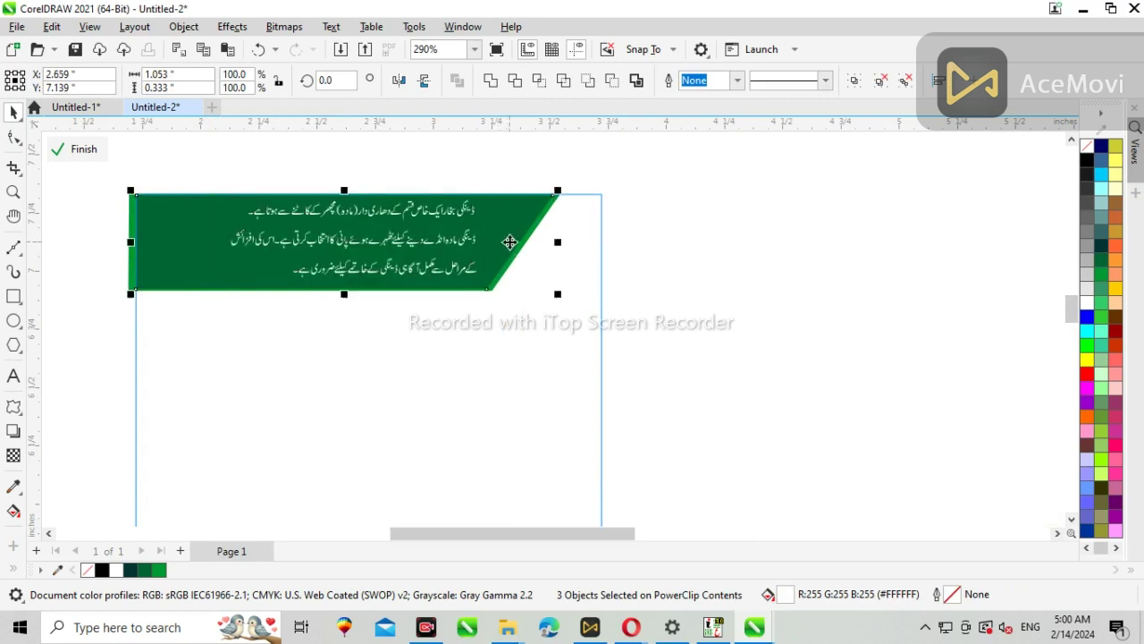
Try to widen only the lighter green banner to about 1.909 in.
{"action": "left_click", "coordinate": [505, 245]}
{"action": "scroll", "coordinate": [560, 247], "scroll_direction": "up", "scroll_amount": 4}
{"action": "scroll", "coordinate": [579, 231], "scroll_direction": "down", "scroll_amount": 2}
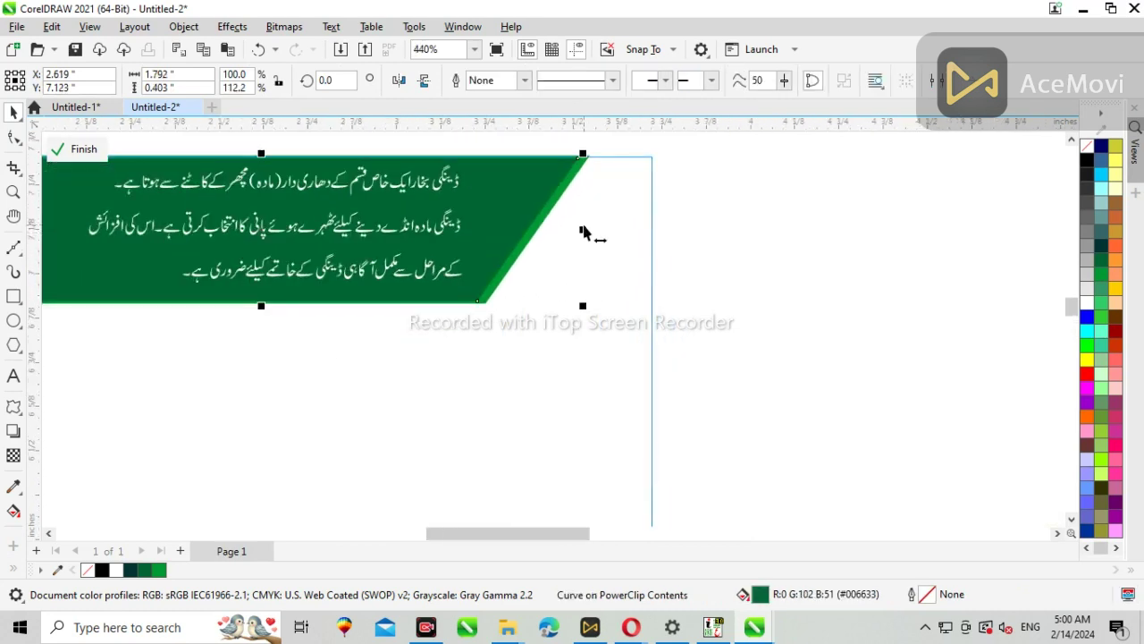
{"action": "scroll", "coordinate": [583, 188], "scroll_direction": "up", "scroll_amount": 12}
{"action": "scroll", "coordinate": [608, 187], "scroll_direction": "down", "scroll_amount": 7}
{"action": "left_click", "coordinate": [575, 174], "text": "shift"}
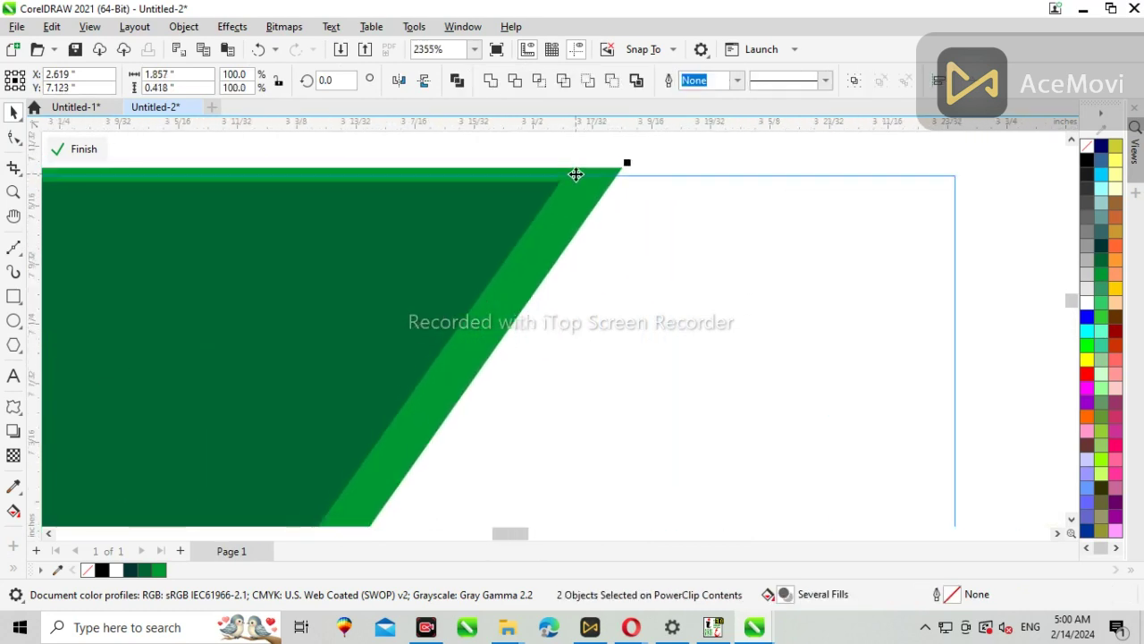
{"action": "left_click", "coordinate": [502, 224]}
{"action": "scroll", "coordinate": [537, 232], "scroll_direction": "down", "scroll_amount": 7}
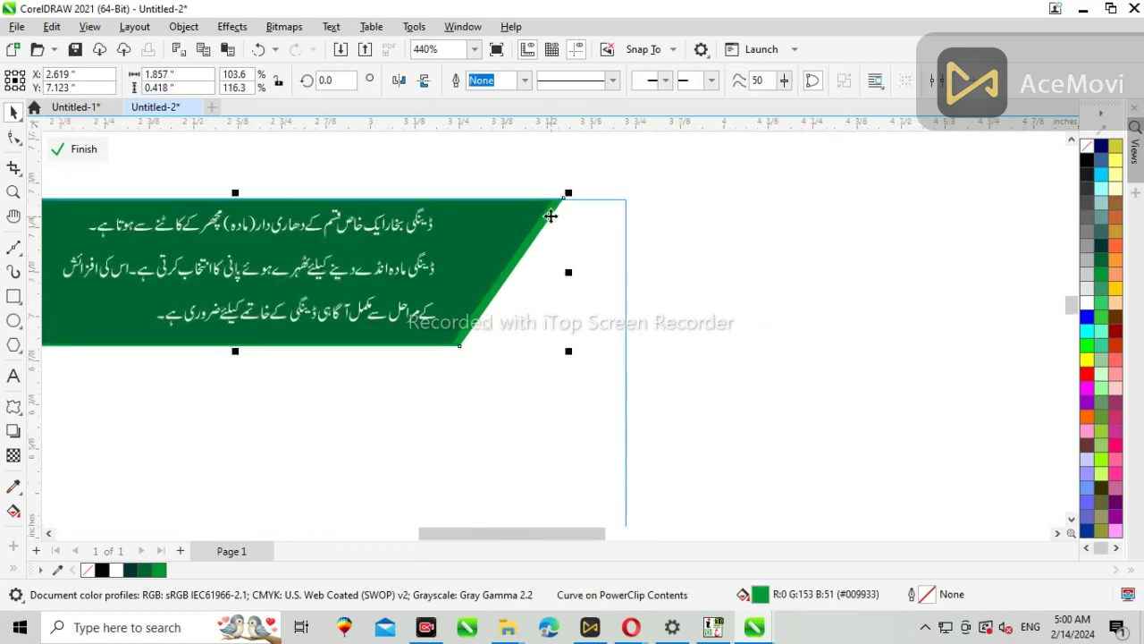
{"action": "left_click_drag", "start_coordinate": [569, 253], "coordinate": [570, 255]}
{"action": "scroll", "coordinate": [557, 235], "scroll_direction": "up", "scroll_amount": 2}
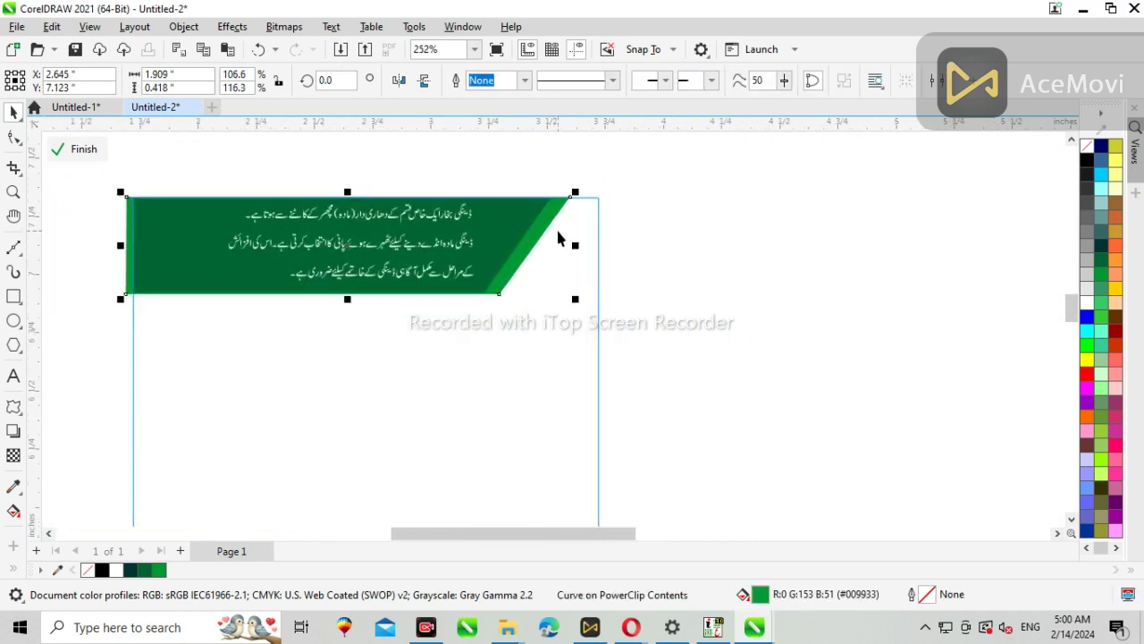
{"action": "key", "text": "ctrl+z"}
Widen both green banner shapes together toward the rectangle's right edge, to about 1.915 in overall.
{"action": "scroll", "coordinate": [524, 204], "scroll_direction": "up", "scroll_amount": 7}
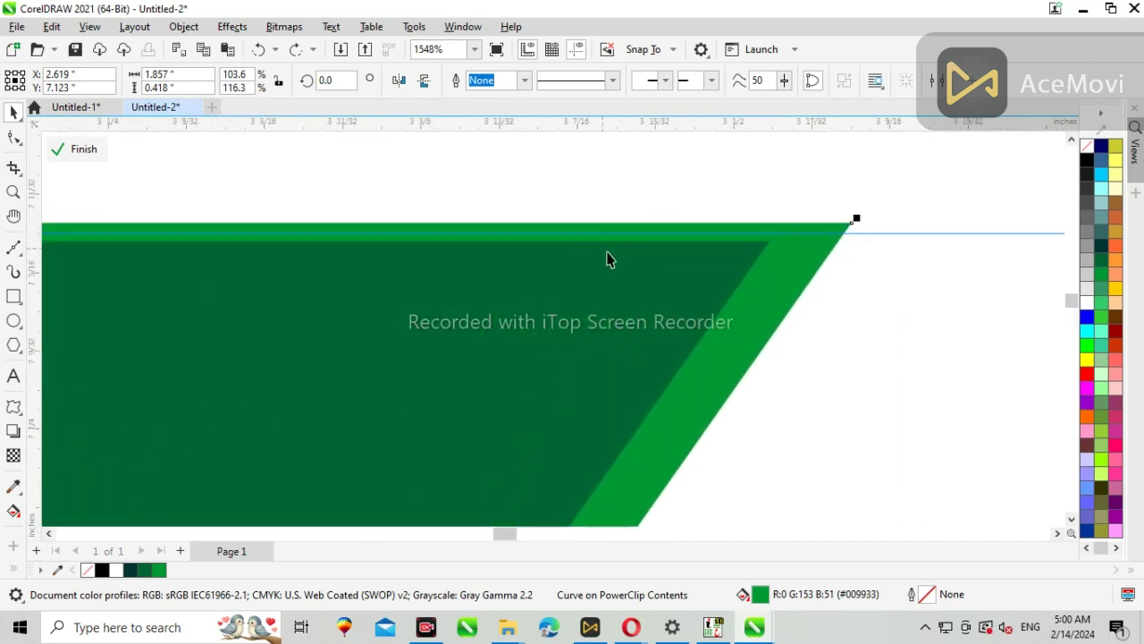
{"action": "left_click", "coordinate": [654, 263], "text": "shift"}
{"action": "scroll", "coordinate": [597, 217], "scroll_direction": "down", "scroll_amount": 7}
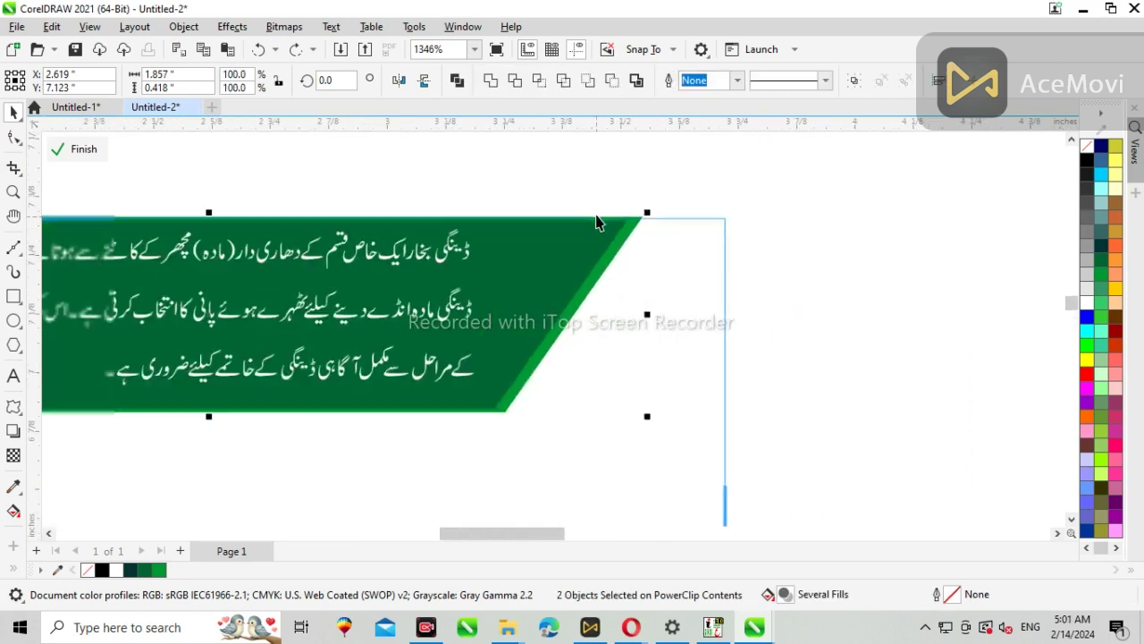
{"action": "scroll", "coordinate": [632, 272], "scroll_direction": "up", "scroll_amount": 2}
{"action": "left_click_drag", "start_coordinate": [629, 265], "coordinate": [643, 268]}
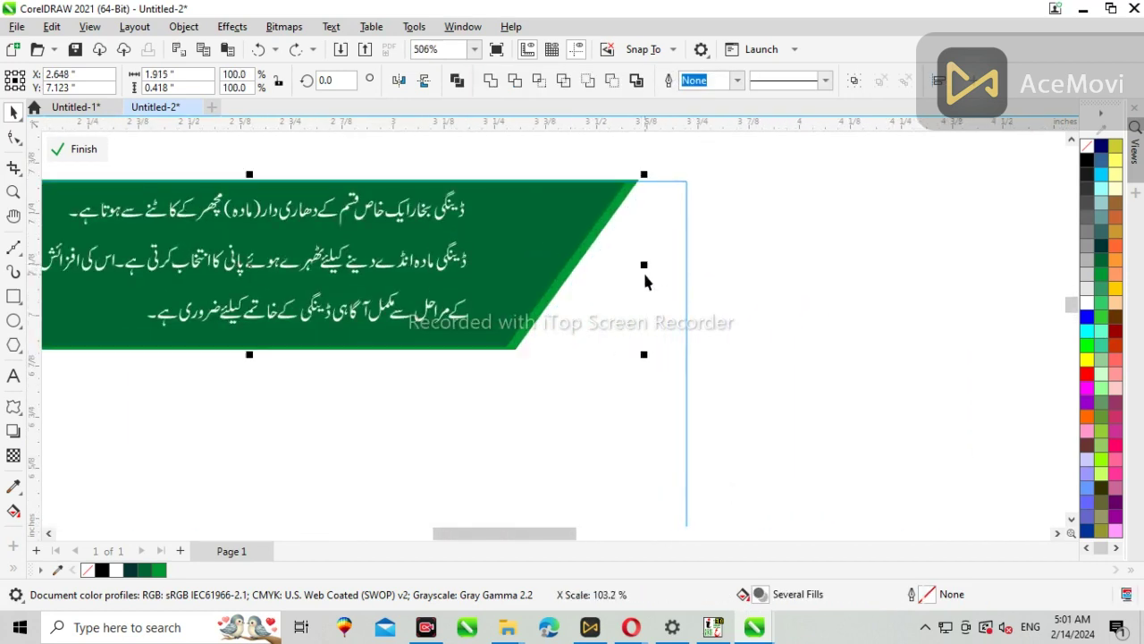
{"action": "scroll", "coordinate": [526, 250], "scroll_direction": "down", "scroll_amount": 2}
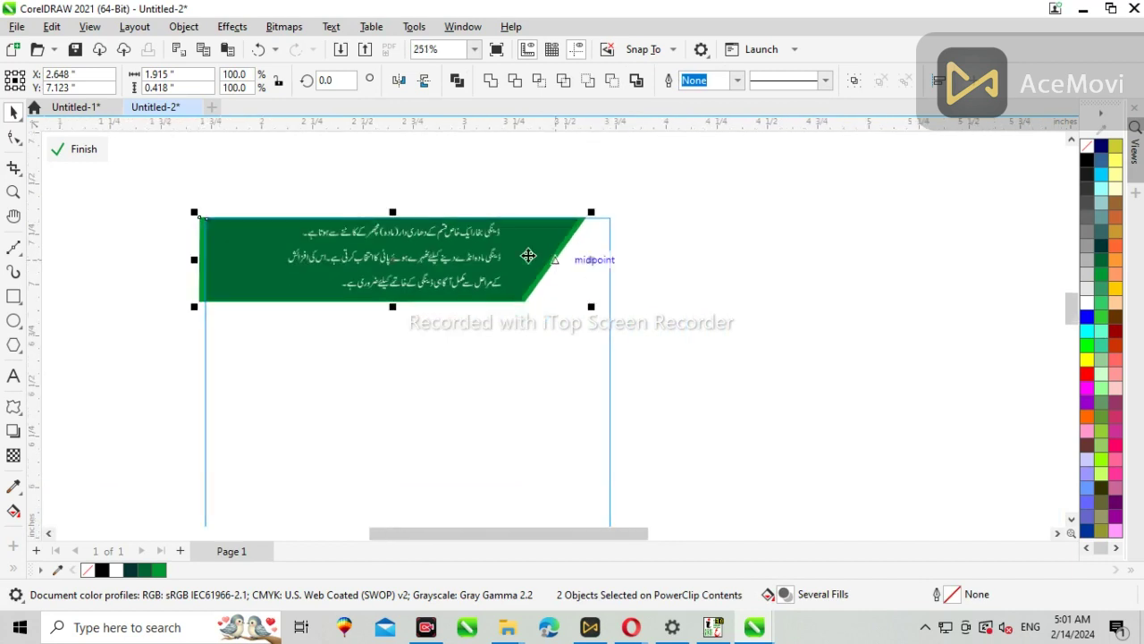
Finish editing the PowerClip and place the mosquito photo over the banner's left end, in front of the banner.
{"action": "left_click", "coordinate": [76, 148]}
{"action": "scroll", "coordinate": [399, 251], "scroll_direction": "down", "scroll_amount": 3}
{"action": "scroll", "coordinate": [726, 278], "scroll_direction": "down", "scroll_amount": 2}
{"action": "scroll", "coordinate": [726, 279], "scroll_direction": "up", "scroll_amount": 3}
{"action": "left_click", "coordinate": [735, 288]}
{"action": "left_click_drag", "start_coordinate": [735, 288], "coordinate": [208, 253]}
{"action": "scroll", "coordinate": [207, 255], "scroll_direction": "up", "scroll_amount": 3}
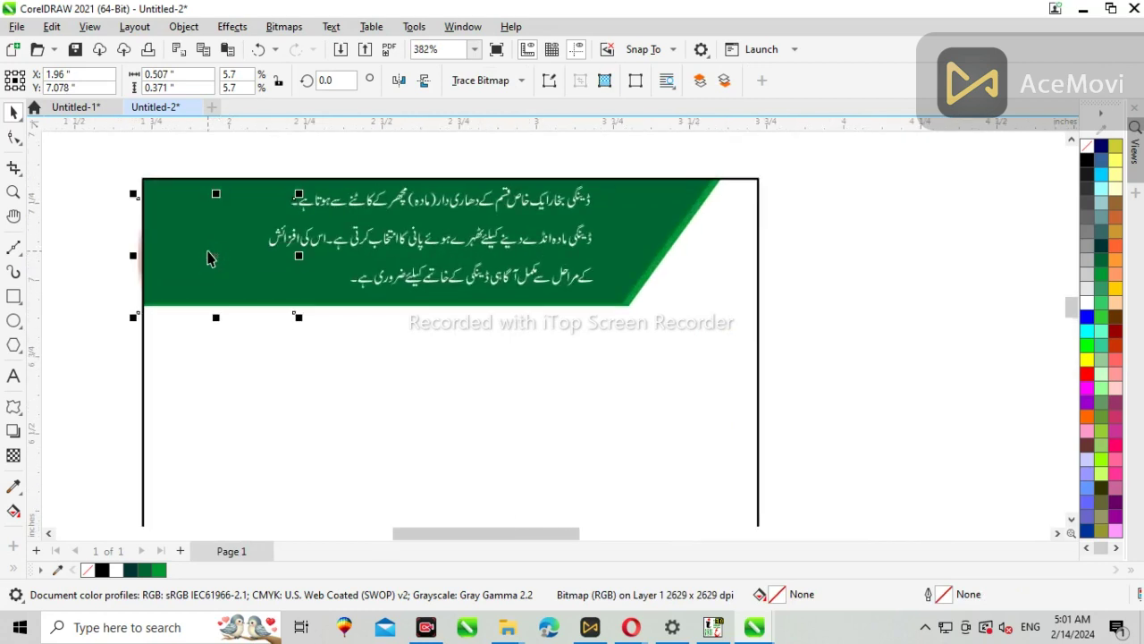
{"action": "scroll", "coordinate": [208, 251], "scroll_direction": "up", "scroll_amount": 1}
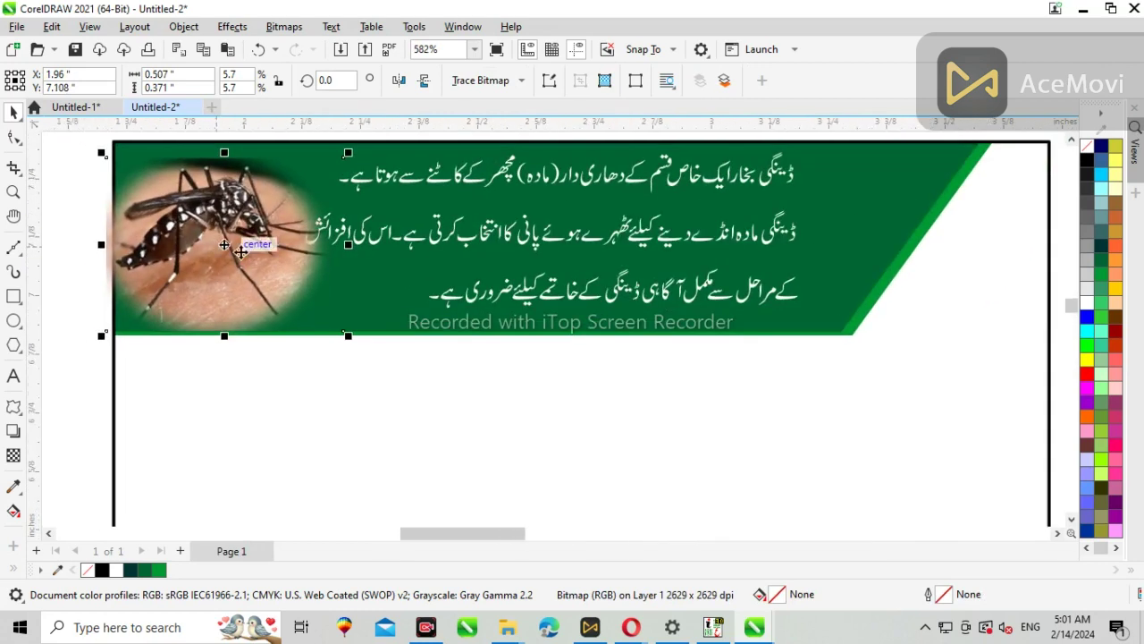
Open the tall rectangle's PowerClip contents and group the three white text lines.
{"action": "left_click", "coordinate": [385, 246]}
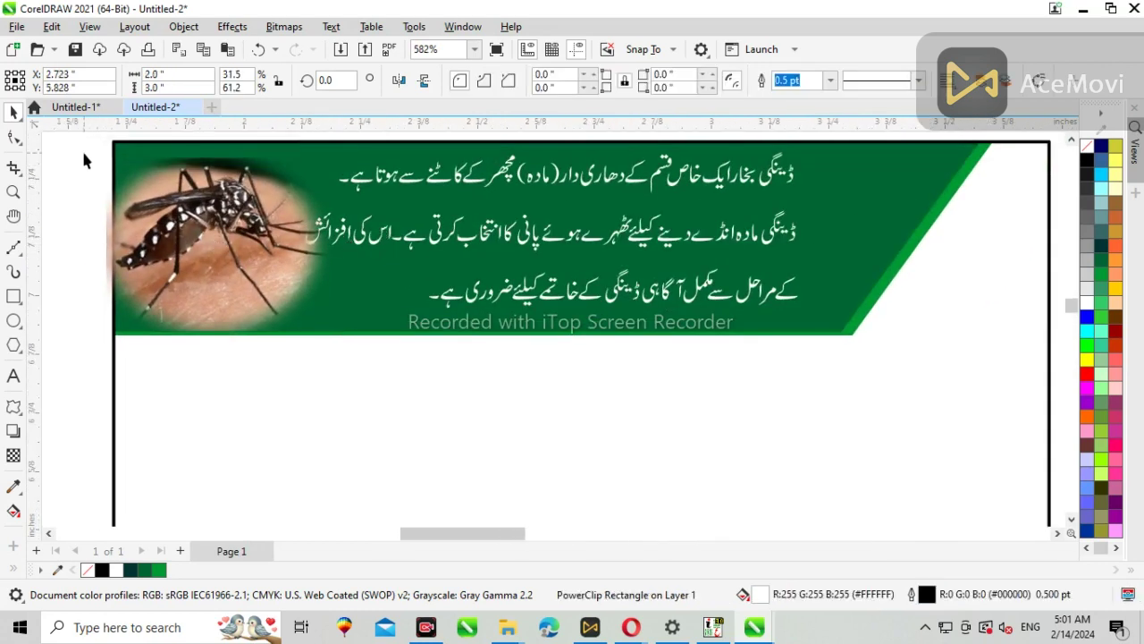
{"action": "left_click", "coordinate": [81, 148]}
{"action": "left_click", "coordinate": [186, 176]}
{"action": "left_click", "coordinate": [75, 148]}
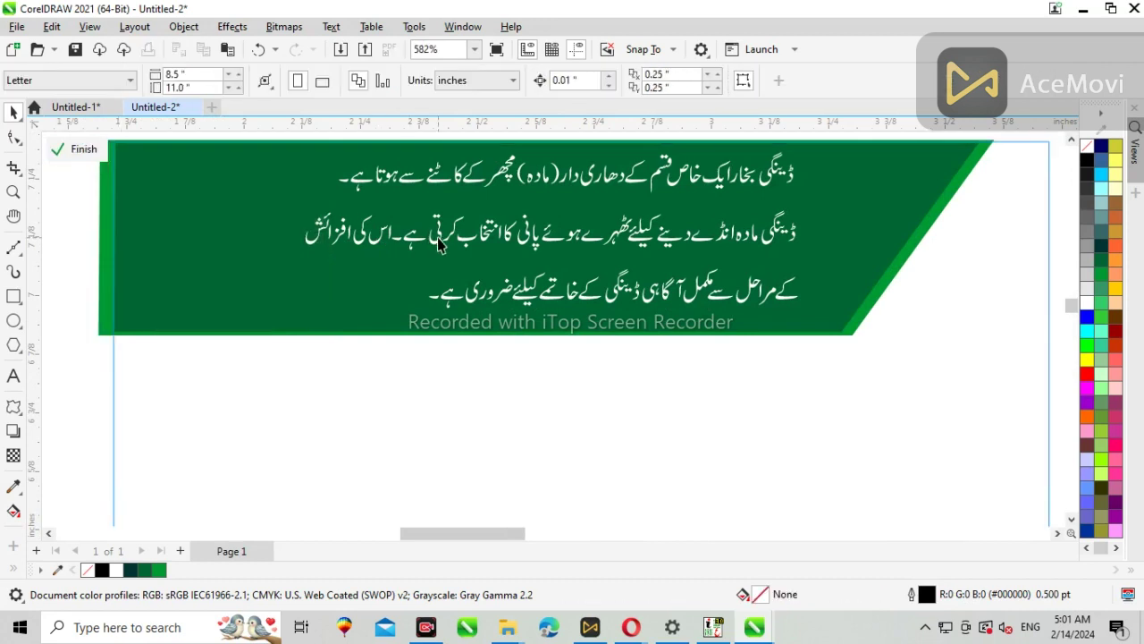
{"action": "left_click", "coordinate": [438, 239]}
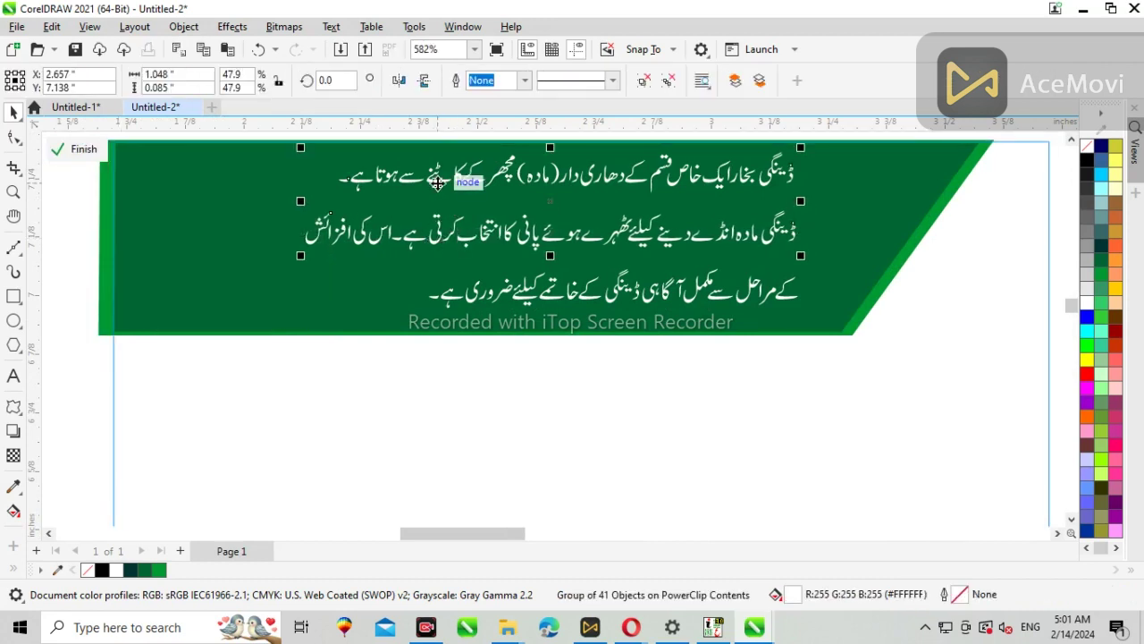
{"action": "left_click", "coordinate": [438, 179], "text": "shift"}
{"action": "left_click", "coordinate": [480, 292], "text": "shift"}
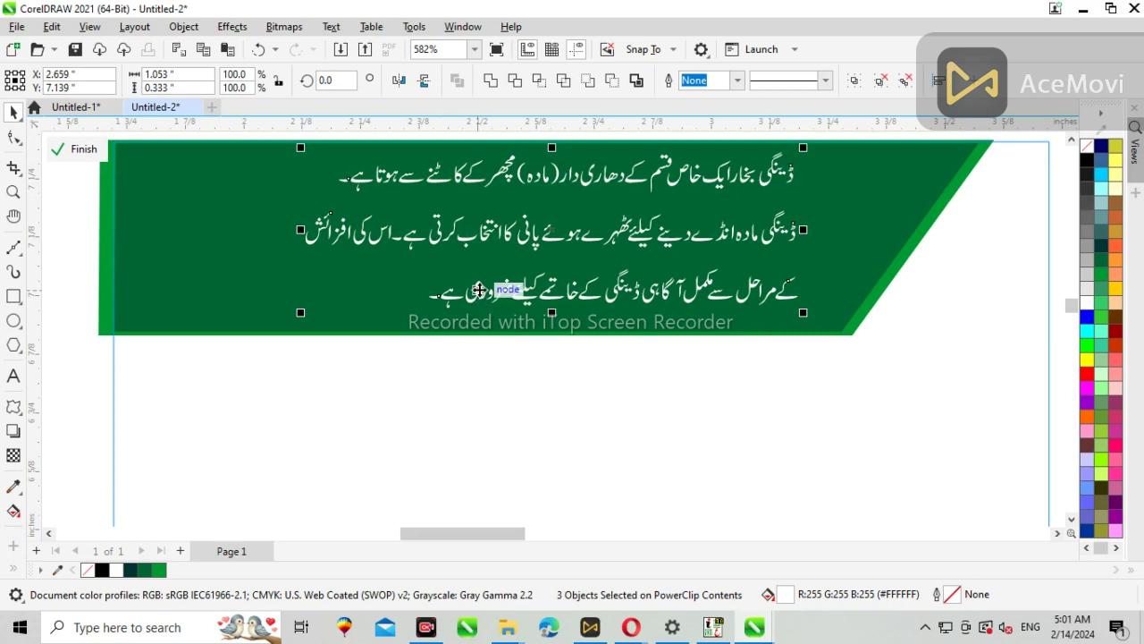
{"action": "key", "text": "ctrl+g"}
Nudge the grouped white text about 0.1 in to the right and finish editing the PowerClip.
{"action": "key", "text": "Right"}
{"action": "key", "text": "Right"}
{"action": "key", "text": "Right"}
{"action": "key", "text": "Right"}
{"action": "key", "text": "Right"}
{"action": "key", "text": "Right"}
{"action": "key", "text": "Right"}
{"action": "key", "text": "Right"}
{"action": "key", "text": "Right"}
{"action": "key", "text": "Right"}
{"action": "key", "text": "Right"}
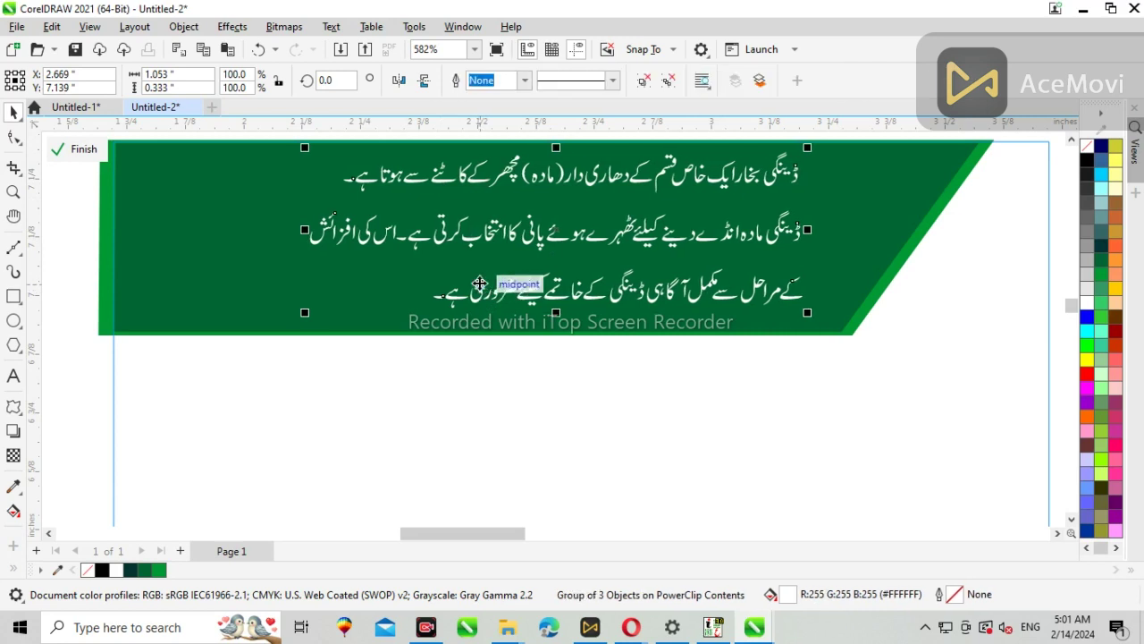
{"action": "left_click", "coordinate": [77, 162]}
Nudge the mosquito photo slightly right and up within the banner, to X 2.03 in and Y 7.128 in.
{"action": "scroll", "coordinate": [109, 255], "scroll_direction": "down", "scroll_amount": 2}
{"action": "left_click", "coordinate": [287, 250]}
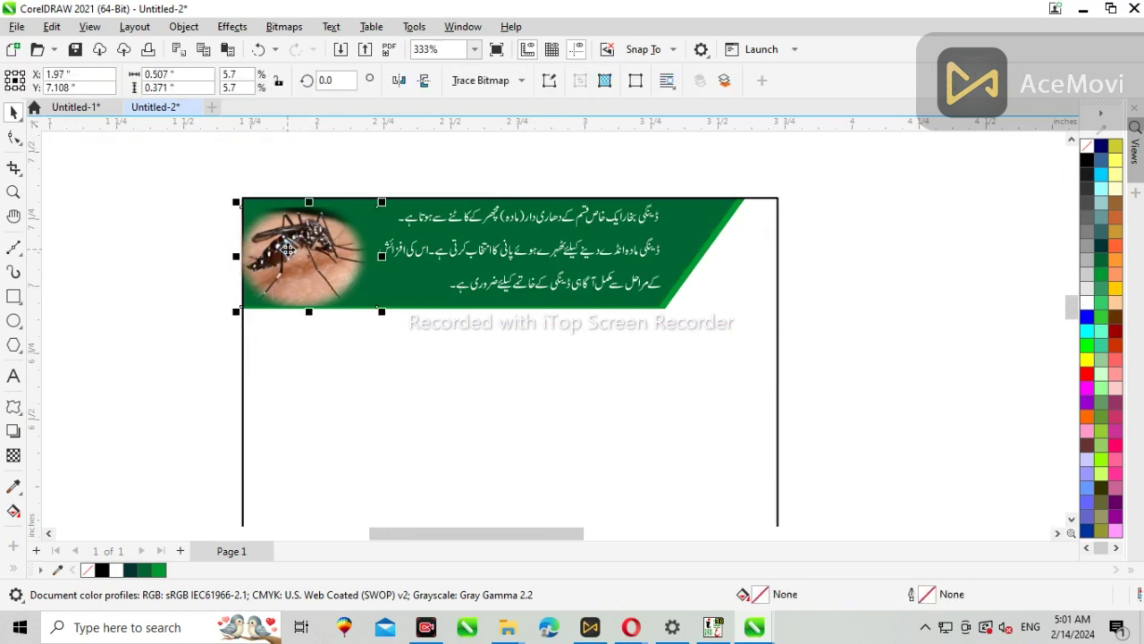
{"action": "key", "text": "Right"}
{"action": "key", "text": "Right"}
{"action": "key", "text": "Right"}
{"action": "key", "text": "Right"}
{"action": "key", "text": "Right"}
{"action": "key", "text": "Right"}
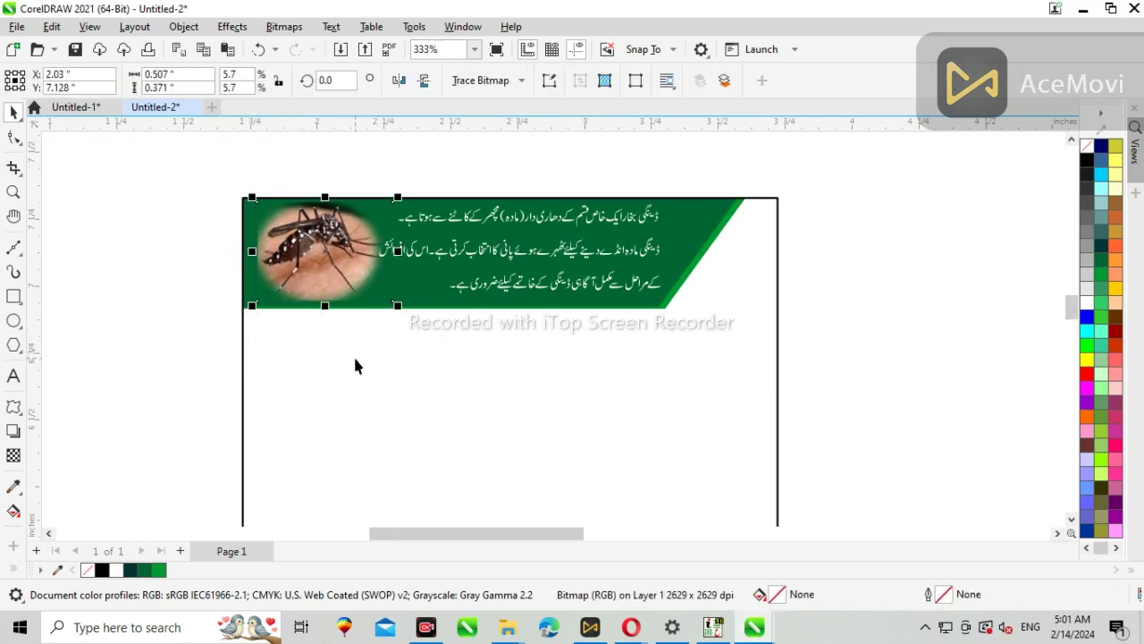
Place the two-line title ڈینگی مکاؤ in the banner's white corner, scaled to 132.3% and filled dark red #990000.
{"action": "scroll", "coordinate": [369, 362], "scroll_direction": "down", "scroll_amount": 4}
{"action": "left_click", "coordinate": [689, 324]}
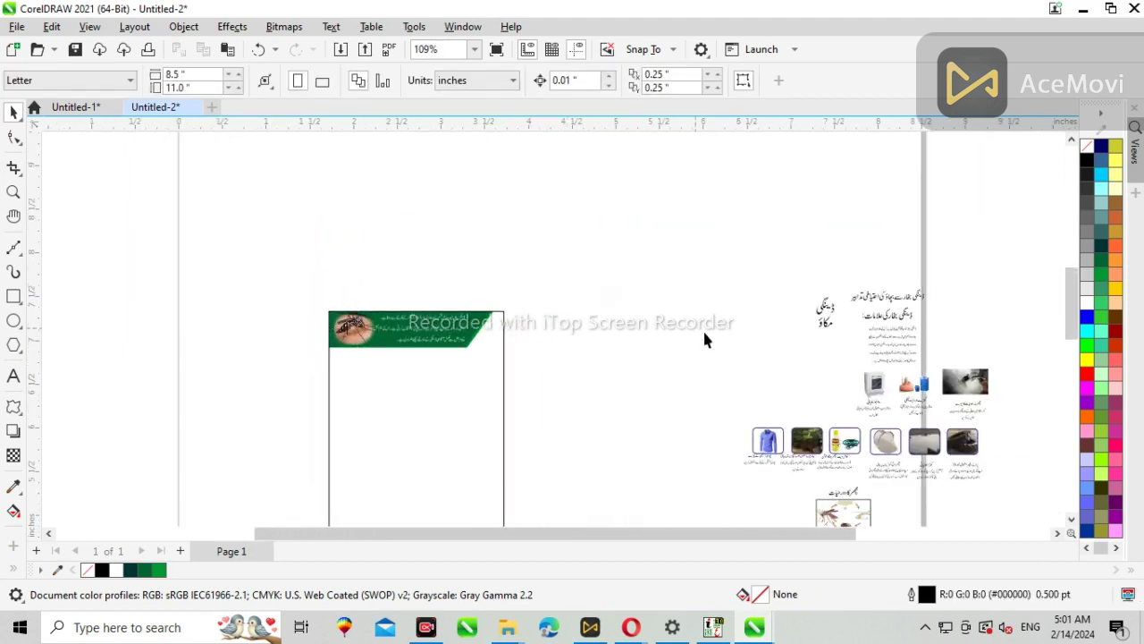
{"action": "scroll", "coordinate": [778, 317], "scroll_direction": "up", "scroll_amount": 1}
{"action": "left_click_drag", "start_coordinate": [840, 323], "coordinate": [399, 329]}
{"action": "scroll", "coordinate": [396, 342], "scroll_direction": "up", "scroll_amount": 1}
{"action": "scroll", "coordinate": [396, 340], "scroll_direction": "up", "scroll_amount": 3}
{"action": "left_click", "coordinate": [1115, 341]}
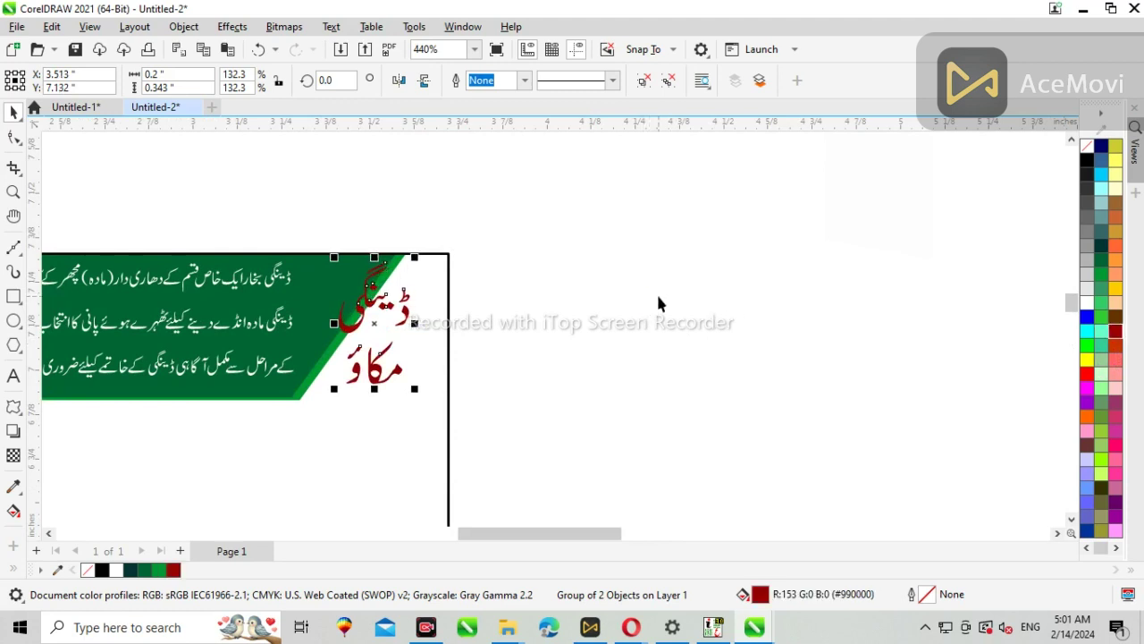
{"action": "key", "text": "Right"}
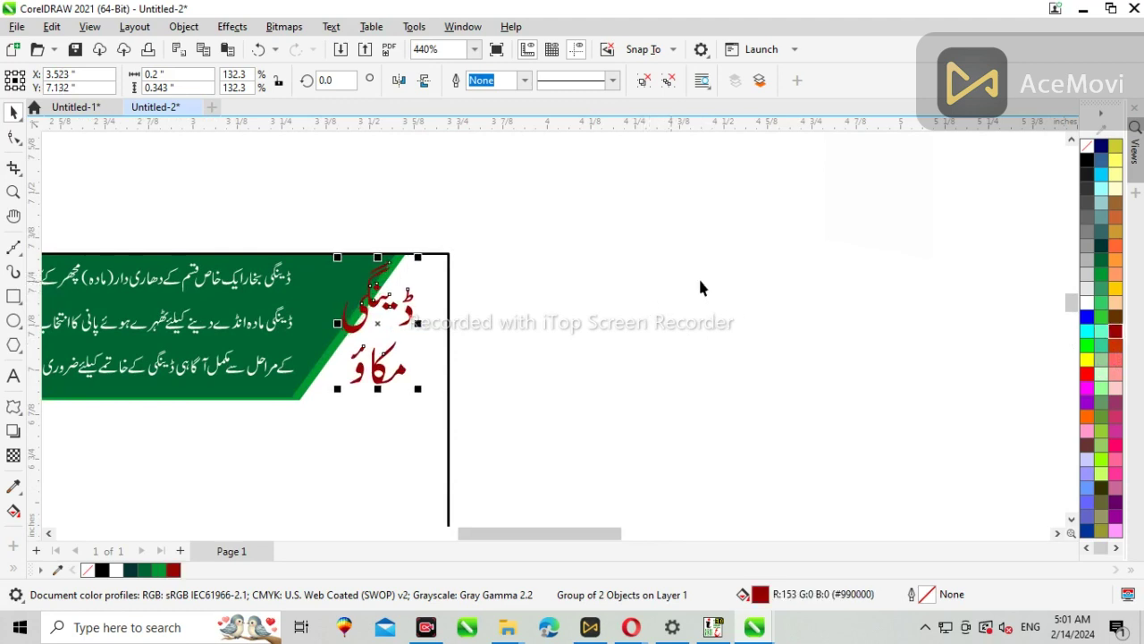
Recolor the ڈینگی مکاؤ title black and nudge it 0.02 in to the right.
{"action": "left_click", "coordinate": [1087, 161]}
{"action": "scroll", "coordinate": [689, 216], "scroll_direction": "down", "scroll_amount": 5}
{"action": "scroll", "coordinate": [629, 240], "scroll_direction": "up", "scroll_amount": 4}
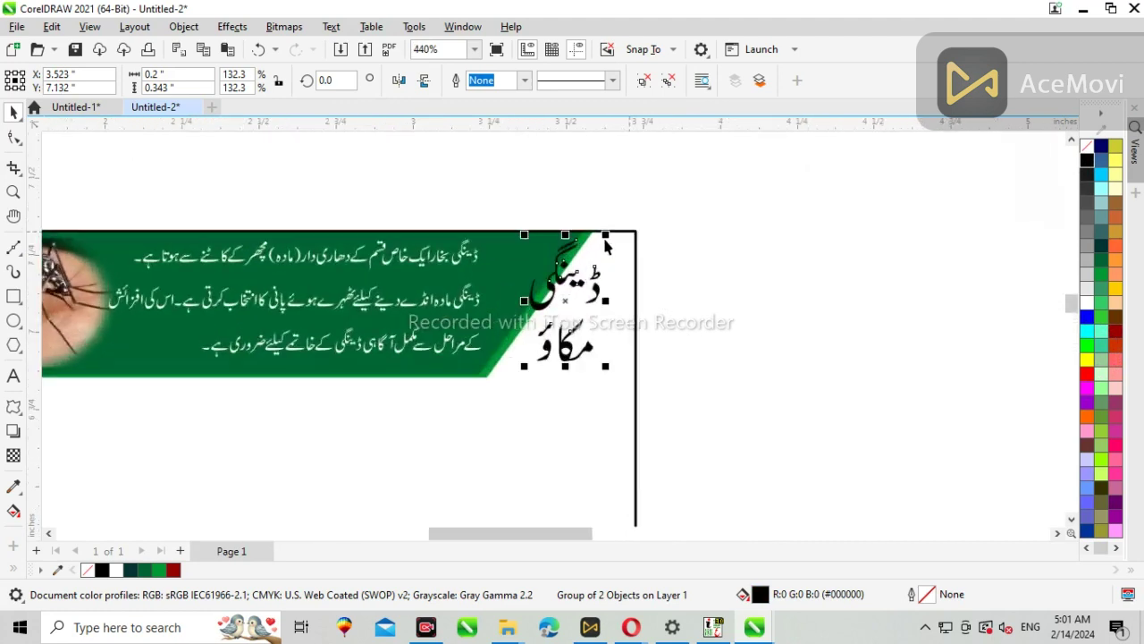
{"action": "scroll", "coordinate": [601, 242], "scroll_direction": "up", "scroll_amount": 3}
{"action": "key", "text": "Right"}
{"action": "key", "text": "Right"}
{"action": "scroll", "coordinate": [617, 225], "scroll_direction": "down", "scroll_amount": 5}
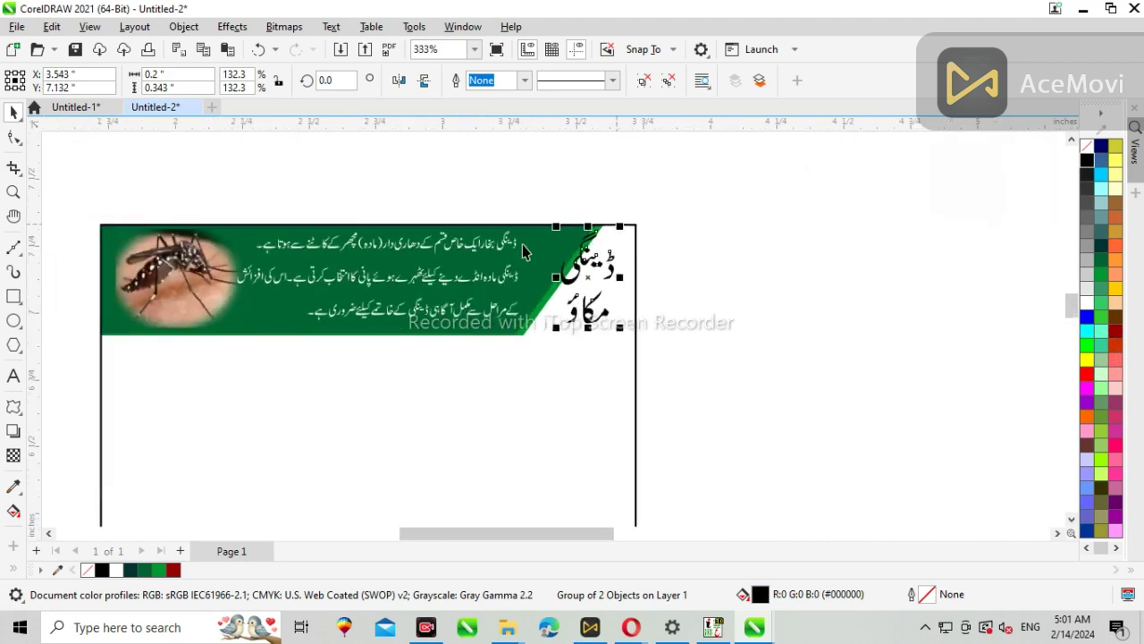
Move the title outside the rectangle and draw an ellipse over the banner's slanted end, rotated to about 325° and about 0.44 × 0.481 in overall.
{"action": "left_click_drag", "start_coordinate": [587, 276], "coordinate": [736, 273]}
{"action": "scroll", "coordinate": [521, 262], "scroll_direction": "up", "scroll_amount": 2}
{"action": "left_click_drag", "start_coordinate": [717, 189], "coordinate": [552, 402]}
{"action": "key", "text": "Right"}
{"action": "left_click", "coordinate": [642, 302]}
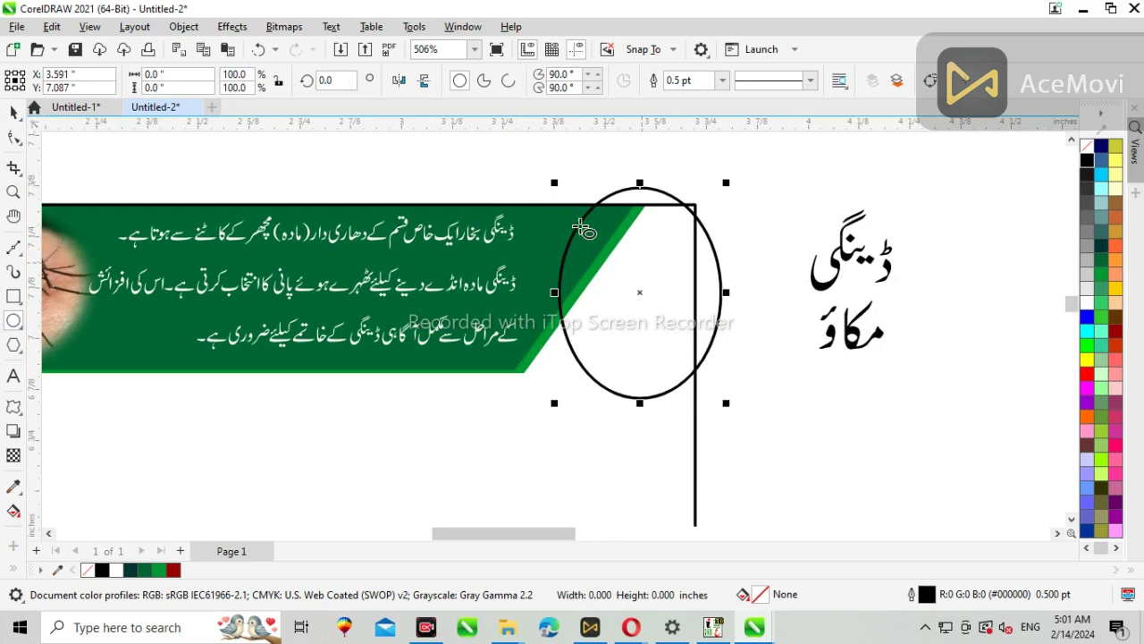
{"action": "left_click", "coordinate": [642, 296]}
{"action": "left_click_drag", "start_coordinate": [548, 177], "coordinate": [630, 146]}
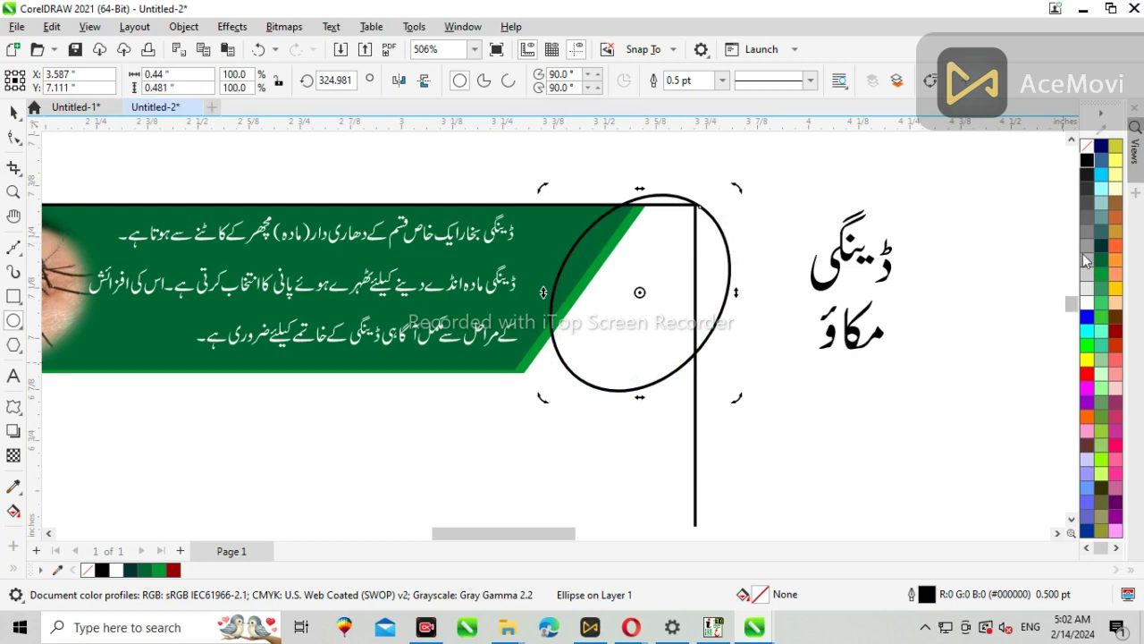
Fill the tilted ellipse with yellow #FFCC00 and PowerClip it inside the tall rectangle.
{"action": "left_click", "coordinate": [1087, 304]}
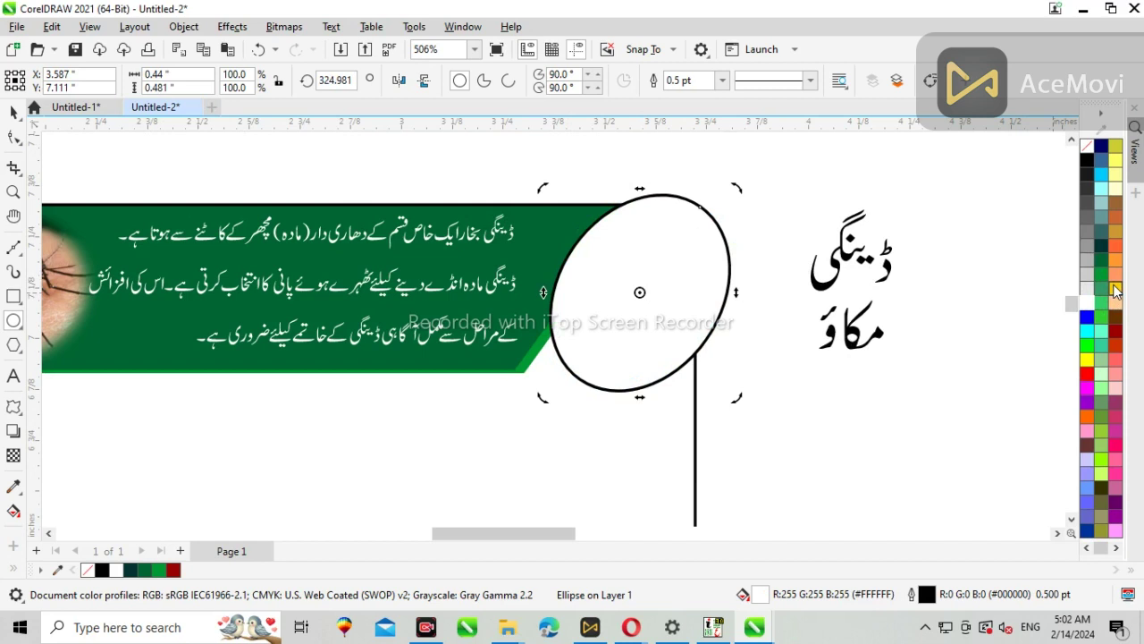
{"action": "left_click", "coordinate": [1116, 289]}
{"action": "right_click", "coordinate": [647, 292]}
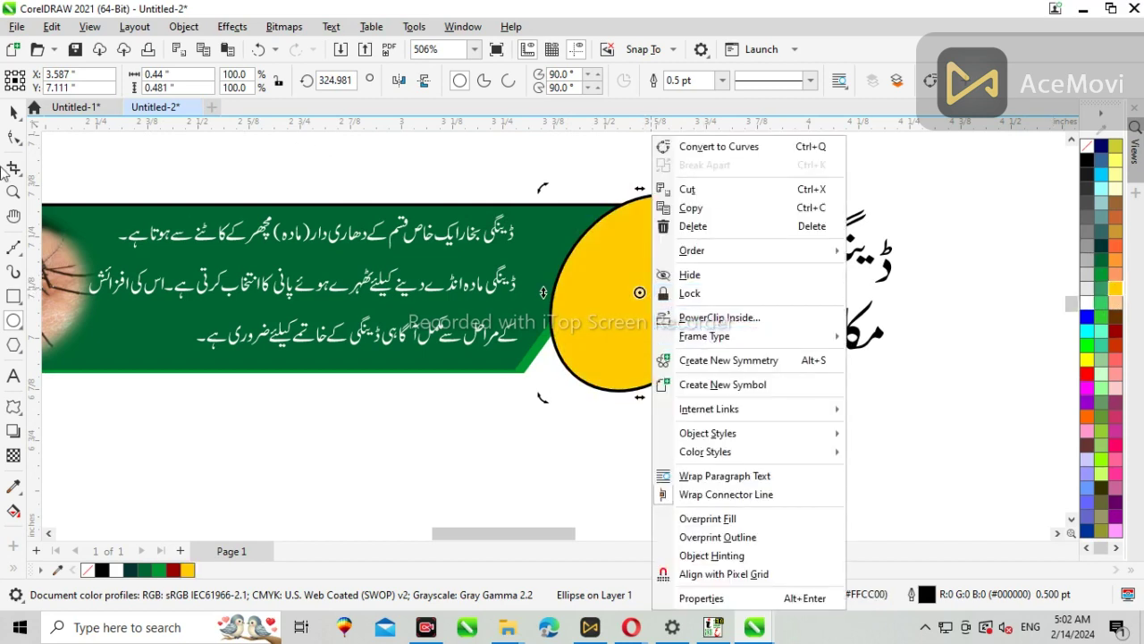
{"action": "left_click", "coordinate": [720, 317]}
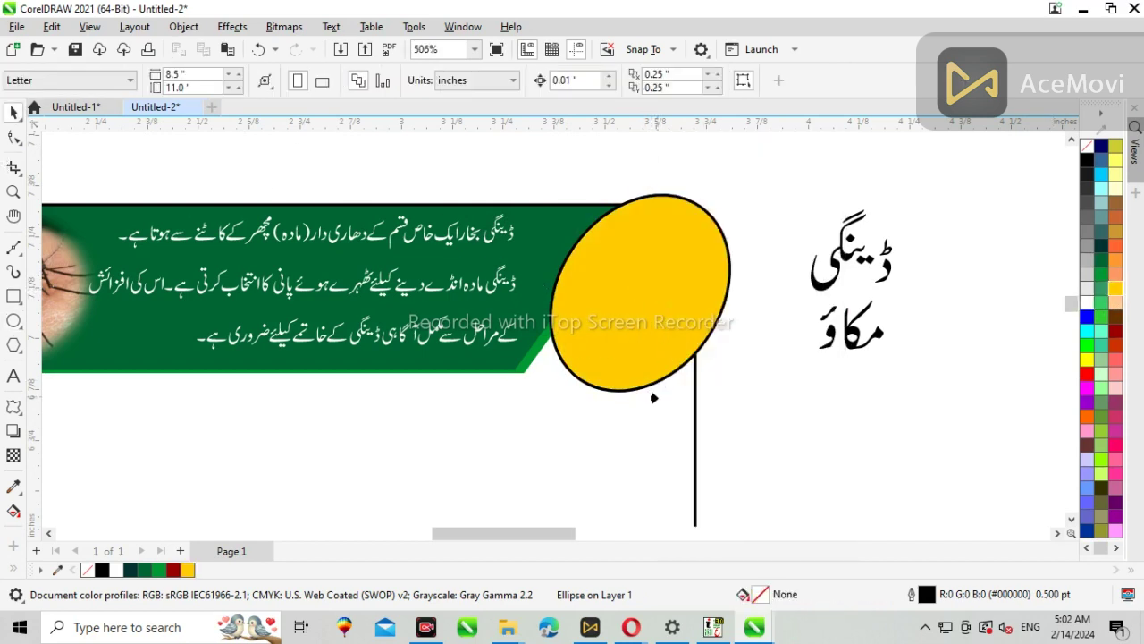
{"action": "left_click", "coordinate": [695, 402]}
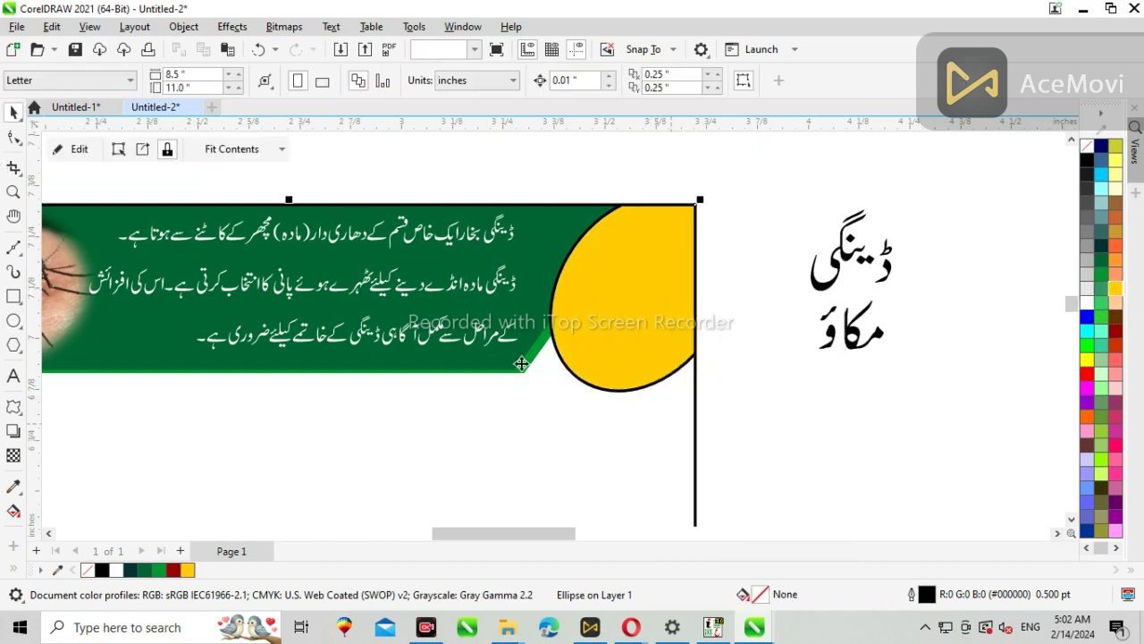
Remove the yellow ellipse's outline within the PowerClip contents and finish editing.
{"action": "left_click", "coordinate": [81, 149]}
{"action": "right_click", "coordinate": [1085, 148]}
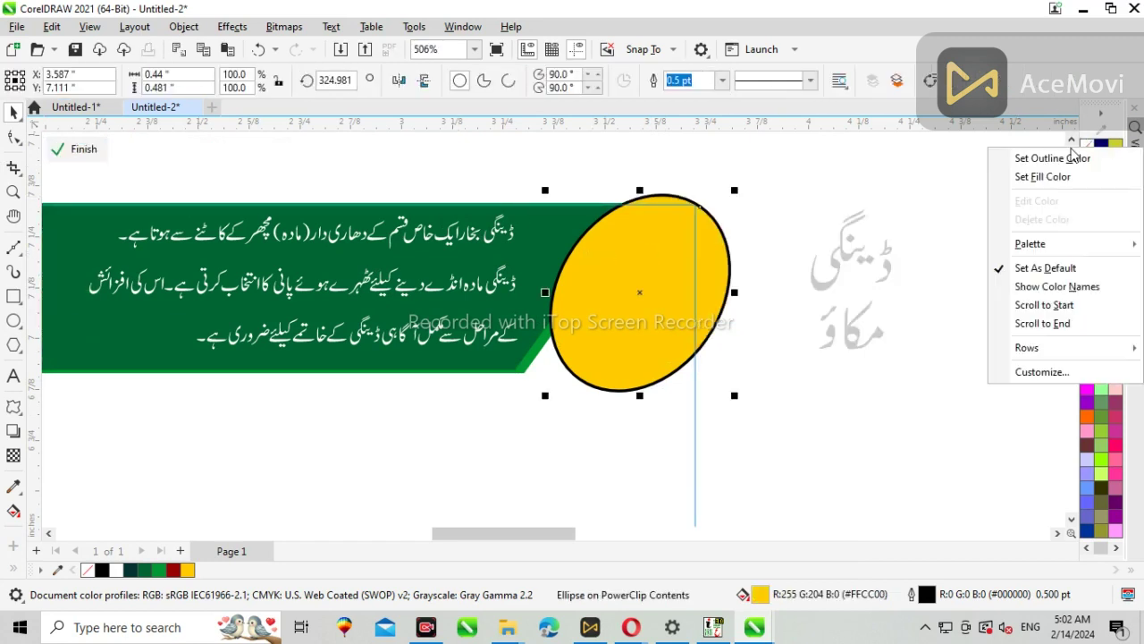
{"action": "left_click", "coordinate": [983, 155]}
{"action": "left_click", "coordinate": [82, 149]}
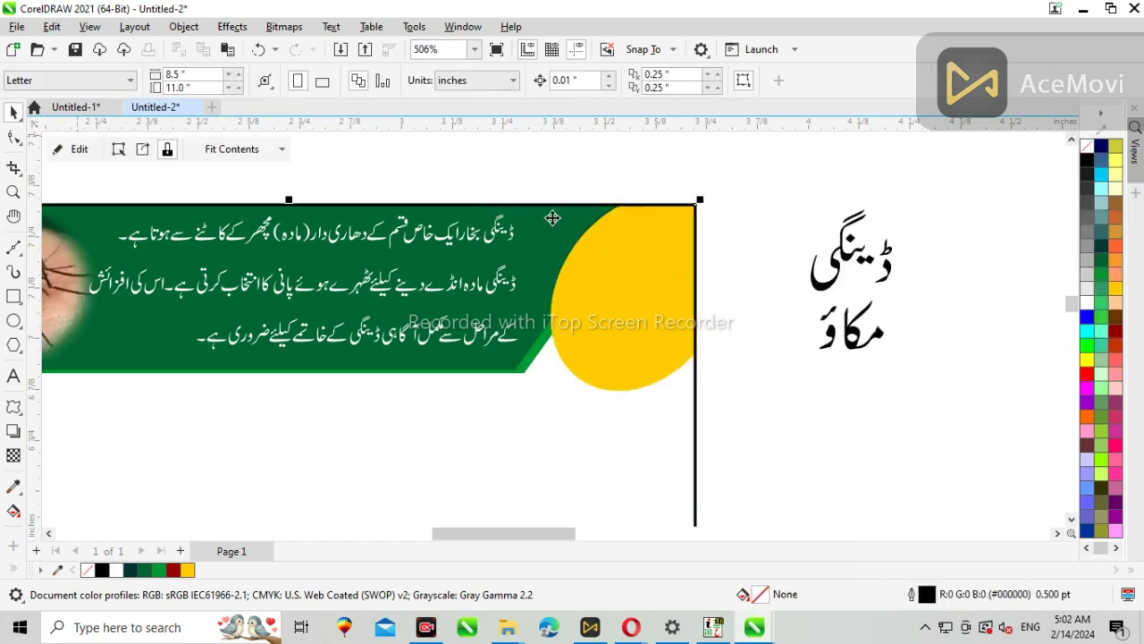
Move the black ڈینگی مکاؤ title onto the yellow ellipse, to about X 3.572 in and Y 7.119 in.
{"action": "left_click", "coordinate": [841, 286]}
{"action": "scroll", "coordinate": [822, 272], "scroll_direction": "up", "scroll_amount": 1}
{"action": "left_click_drag", "start_coordinate": [854, 271], "coordinate": [615, 284]}
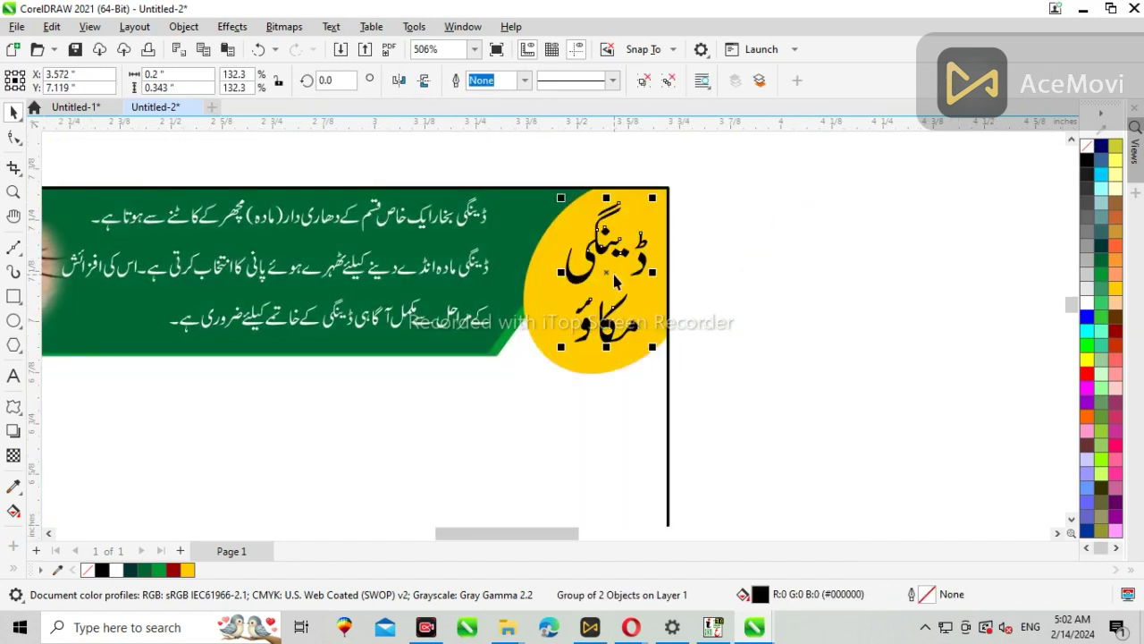
{"action": "scroll", "coordinate": [613, 277], "scroll_direction": "down", "scroll_amount": 3}
{"action": "scroll", "coordinate": [604, 258], "scroll_direction": "up", "scroll_amount": 4}
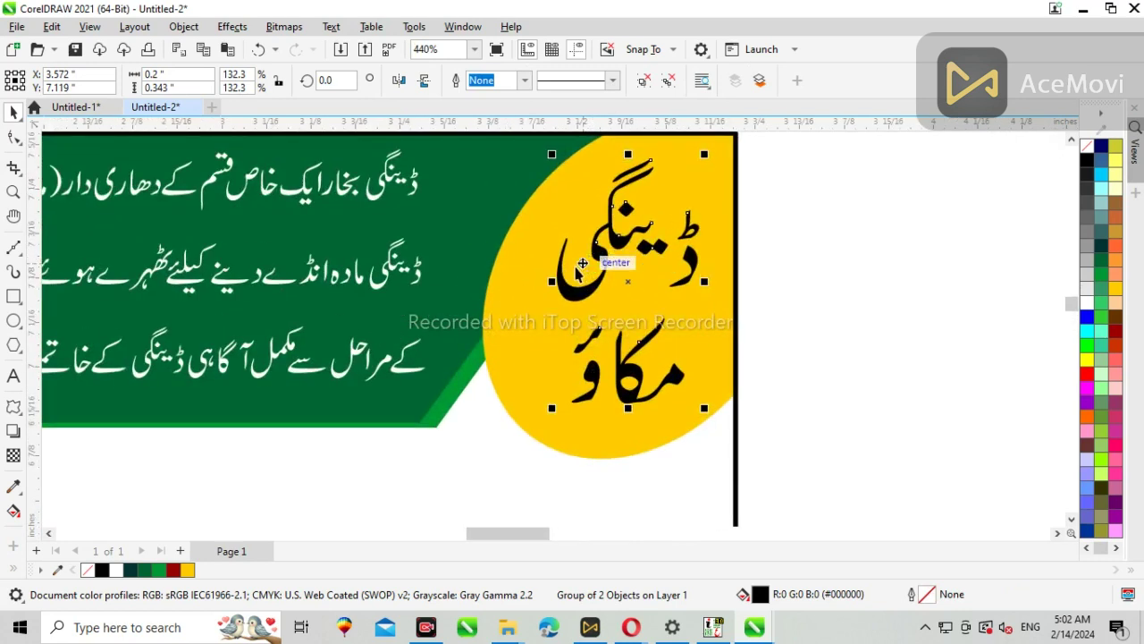
{"action": "scroll", "coordinate": [617, 233], "scroll_direction": "down", "scroll_amount": 6}
{"action": "left_click", "coordinate": [628, 202]}
Move the heading ڈینگی بخار سے بچاؤ کی احتیاطی تدابیر below the banner and enlarge it to 121.7%, about 1.214 in wide.
{"action": "scroll", "coordinate": [233, 240], "scroll_direction": "down", "scroll_amount": 2}
{"action": "scroll", "coordinate": [223, 259], "scroll_direction": "up", "scroll_amount": 2}
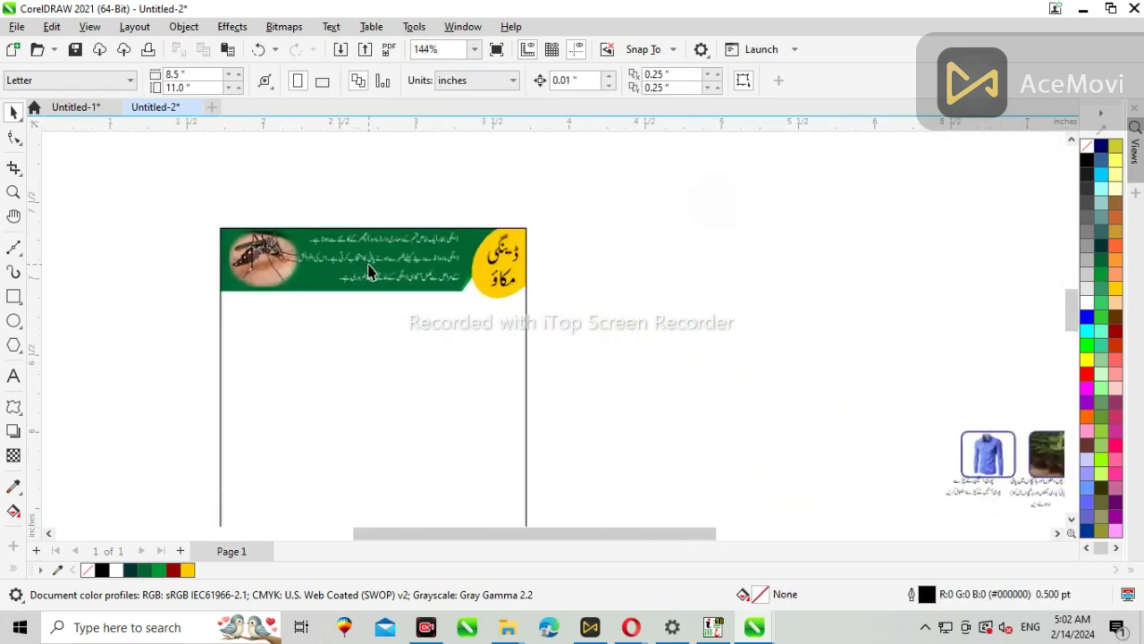
{"action": "scroll", "coordinate": [206, 296], "scroll_direction": "down", "scroll_amount": 2}
{"action": "scroll", "coordinate": [802, 253], "scroll_direction": "up", "scroll_amount": 2}
{"action": "left_click", "coordinate": [831, 233]}
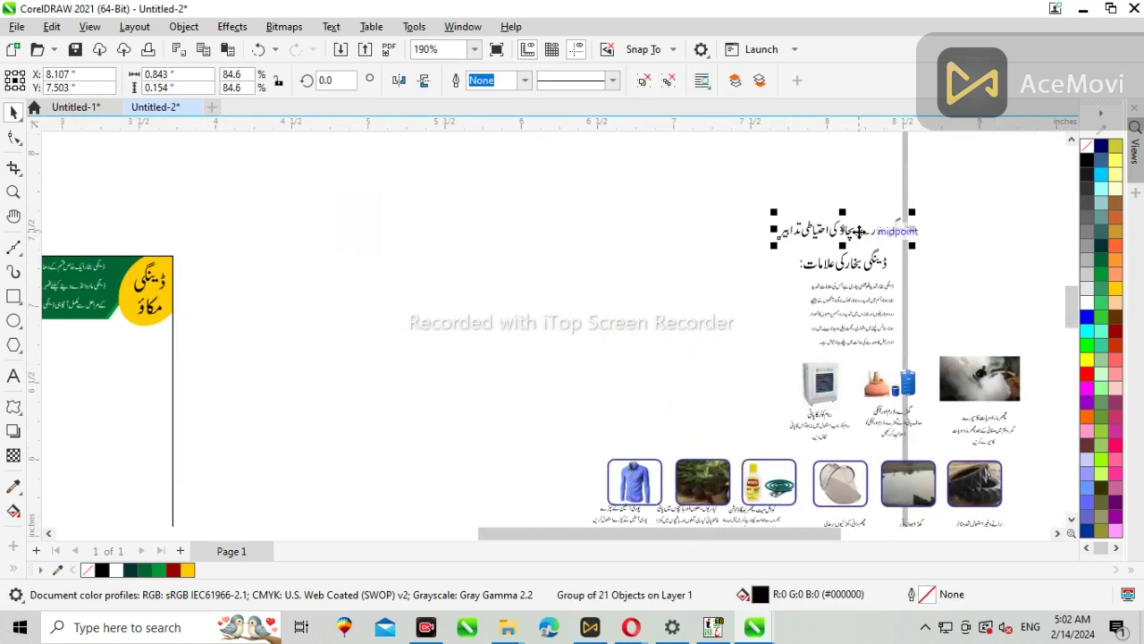
{"action": "scroll", "coordinate": [831, 234], "scroll_direction": "down", "scroll_amount": 2}
{"action": "scroll", "coordinate": [840, 235], "scroll_direction": "up", "scroll_amount": 1}
{"action": "scroll", "coordinate": [854, 234], "scroll_direction": "down", "scroll_amount": 2}
{"action": "left_click_drag", "start_coordinate": [850, 233], "coordinate": [442, 295]}
{"action": "scroll", "coordinate": [443, 295], "scroll_direction": "up", "scroll_amount": 2}
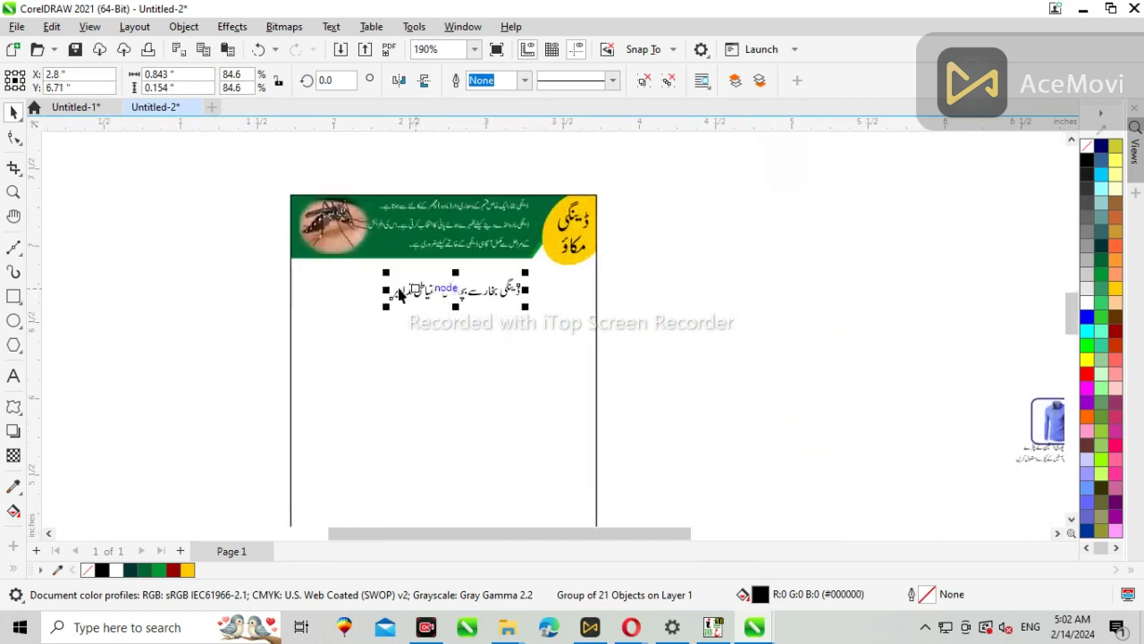
{"action": "scroll", "coordinate": [399, 296], "scroll_direction": "up", "scroll_amount": 1}
{"action": "left_click_drag", "start_coordinate": [381, 270], "coordinate": [326, 264]}
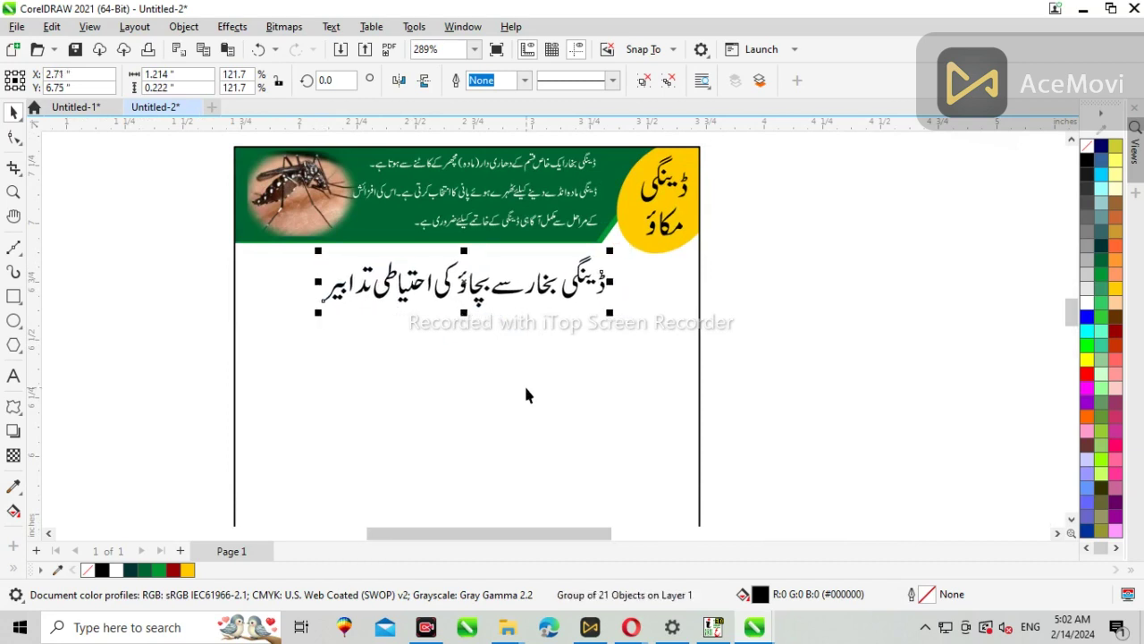
{"action": "key", "text": "F7"}
{"action": "scroll", "coordinate": [232, 287], "scroll_direction": "down", "scroll_amount": 2}
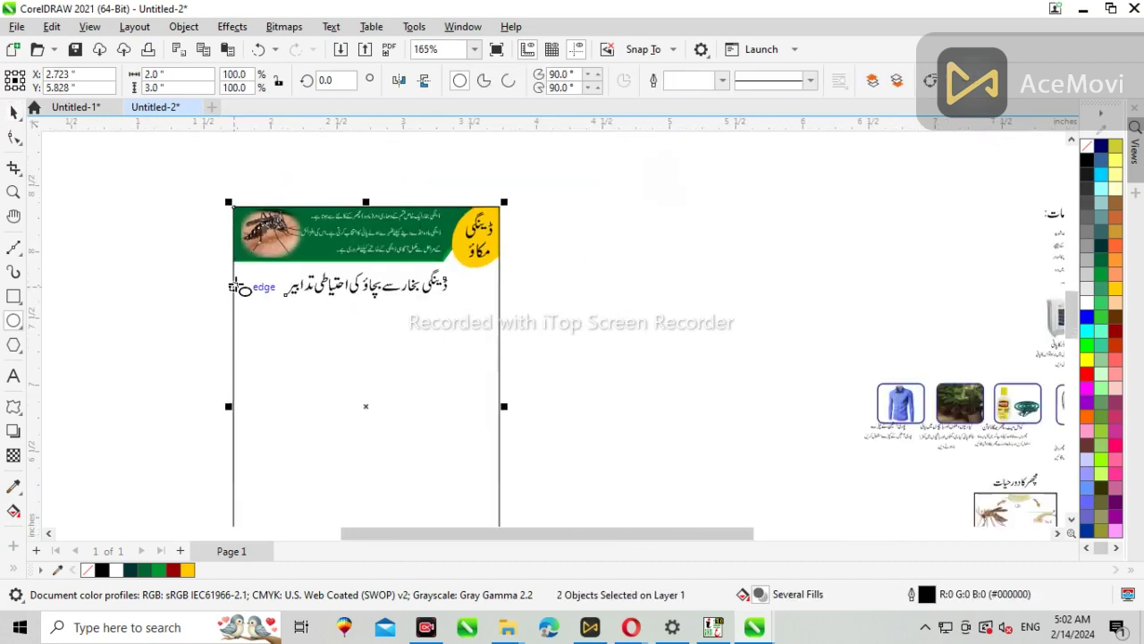
{"action": "left_click_drag", "start_coordinate": [218, 263], "coordinate": [204, 259]}
{"action": "scroll", "coordinate": [183, 258], "scroll_direction": "up", "scroll_amount": 1}
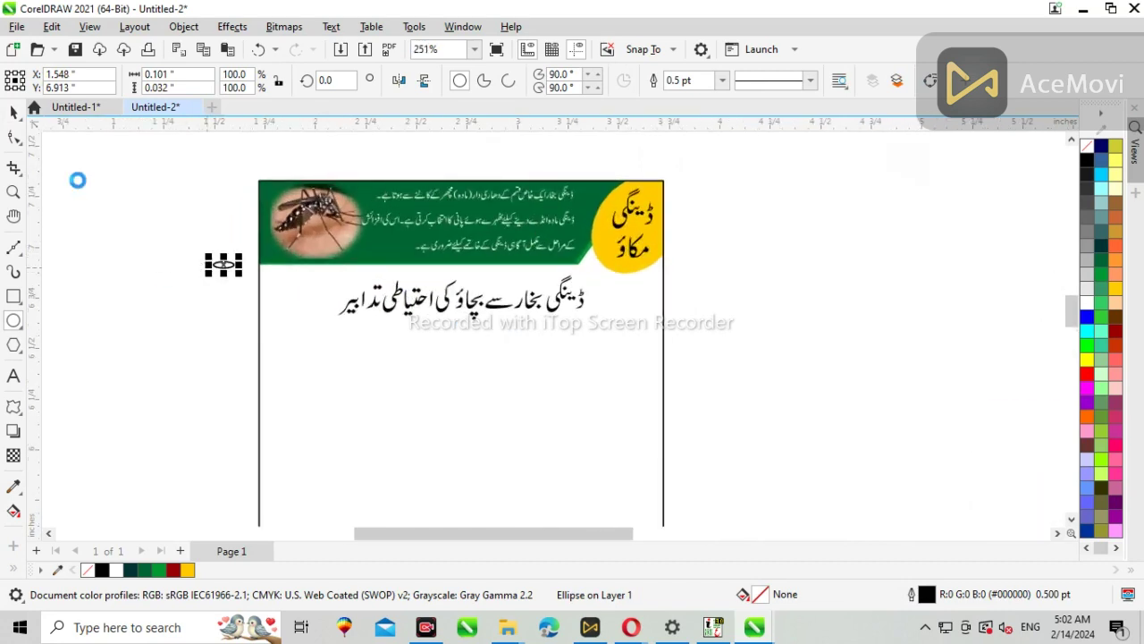
{"action": "key", "text": "Delete"}
{"action": "left_click", "coordinate": [12, 112]}
Nudge the precautions heading up closer to the green banner, to Y 6.78 in.
{"action": "scroll", "coordinate": [440, 336], "scroll_direction": "up", "scroll_amount": 4}
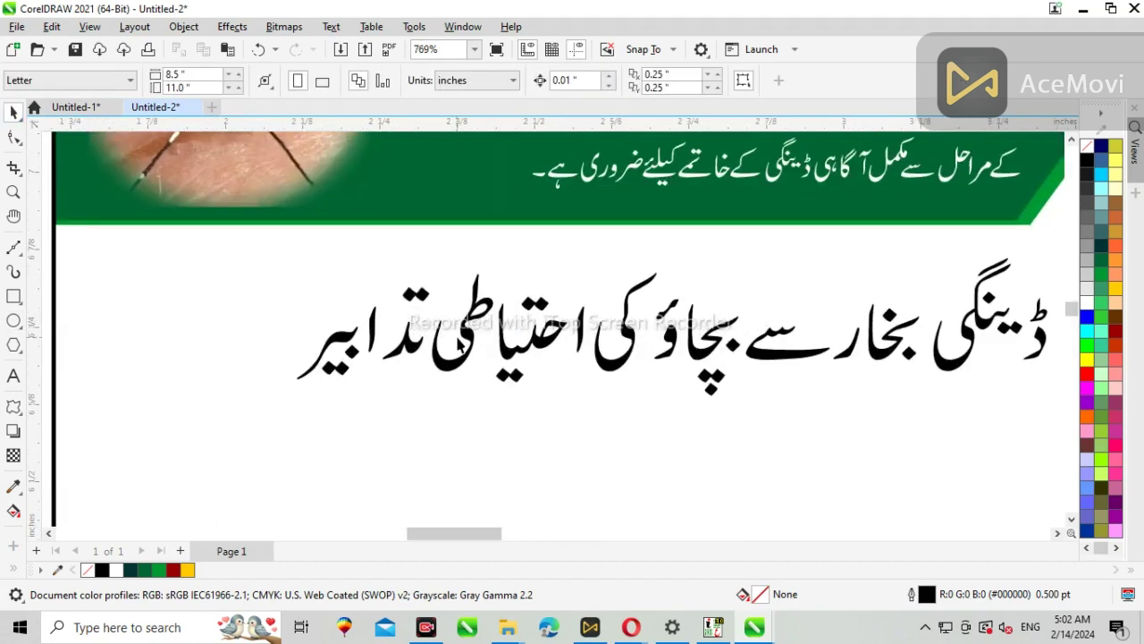
{"action": "left_click", "coordinate": [462, 339]}
{"action": "key", "text": "Up"}
{"action": "key", "text": "Up"}
{"action": "key", "text": "Up"}
{"action": "key", "text": "Up"}
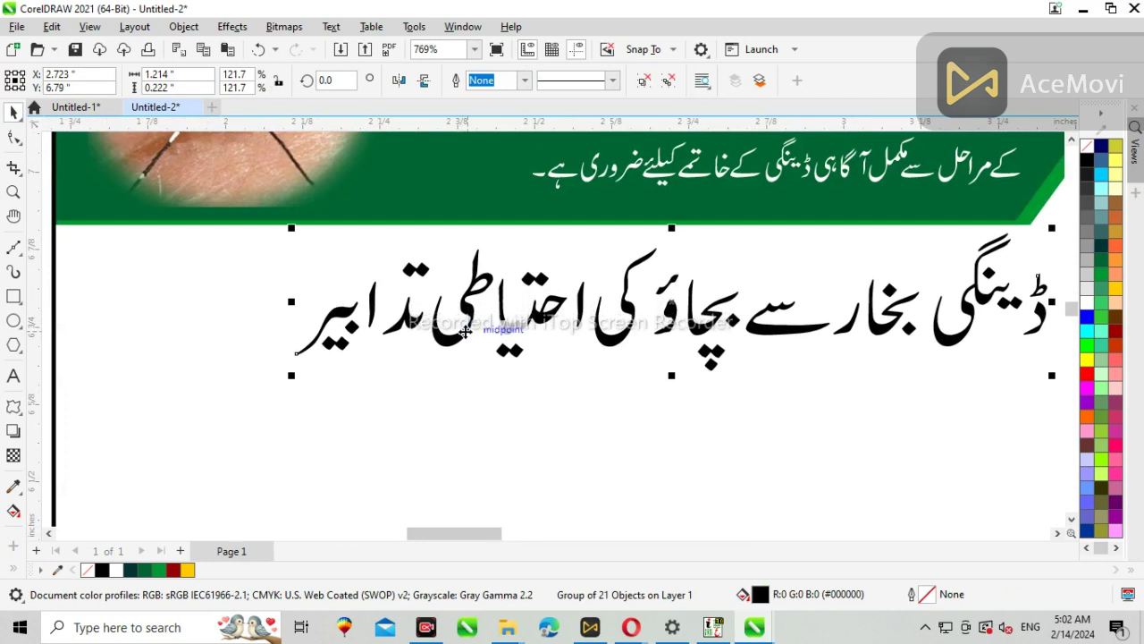
Draw a rectangle about 0.548 by 0.643 in below the precautions heading at the page rectangle's left edge.
{"action": "scroll", "coordinate": [454, 335], "scroll_direction": "down", "scroll_amount": 5}
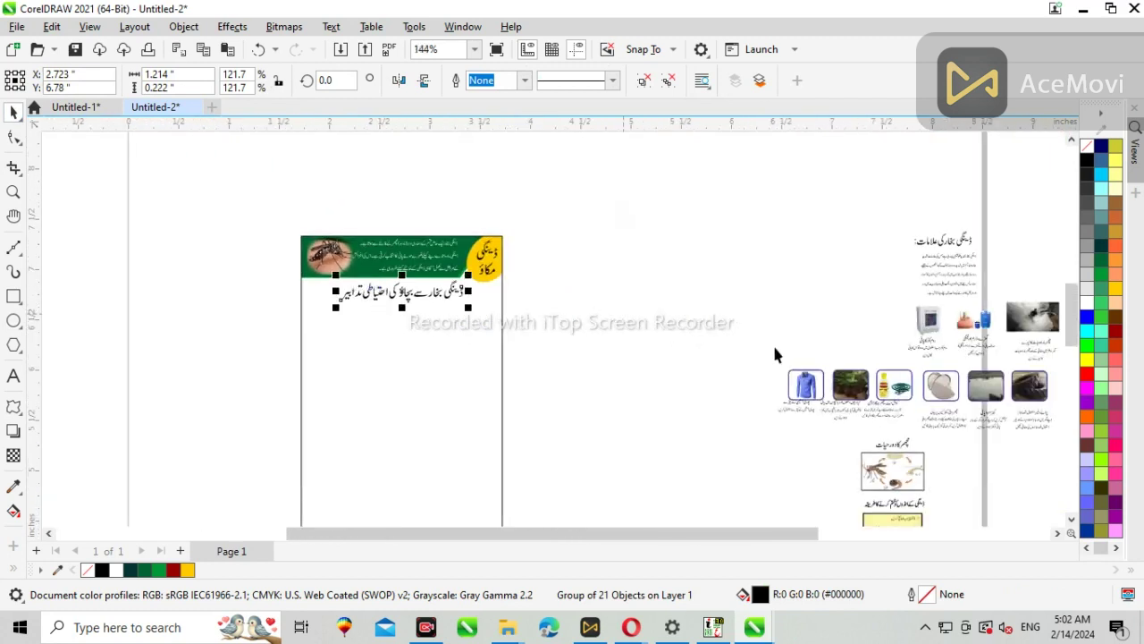
{"action": "left_click_drag", "start_coordinate": [1001, 302], "coordinate": [1000, 300]}
{"action": "scroll", "coordinate": [955, 272], "scroll_direction": "down", "scroll_amount": 2}
{"action": "scroll", "coordinate": [954, 268], "scroll_direction": "up", "scroll_amount": 7}
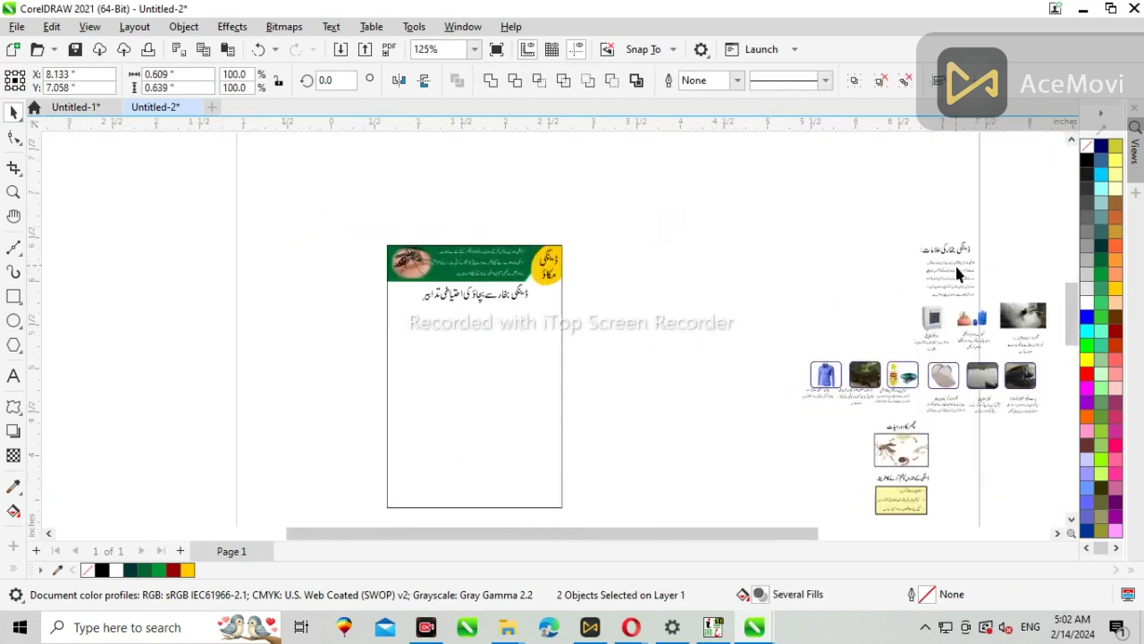
{"action": "scroll", "coordinate": [955, 263], "scroll_direction": "down", "scroll_amount": 3}
{"action": "scroll", "coordinate": [907, 268], "scroll_direction": "down", "scroll_amount": 2}
{"action": "scroll", "coordinate": [914, 263], "scroll_direction": "up", "scroll_amount": 2}
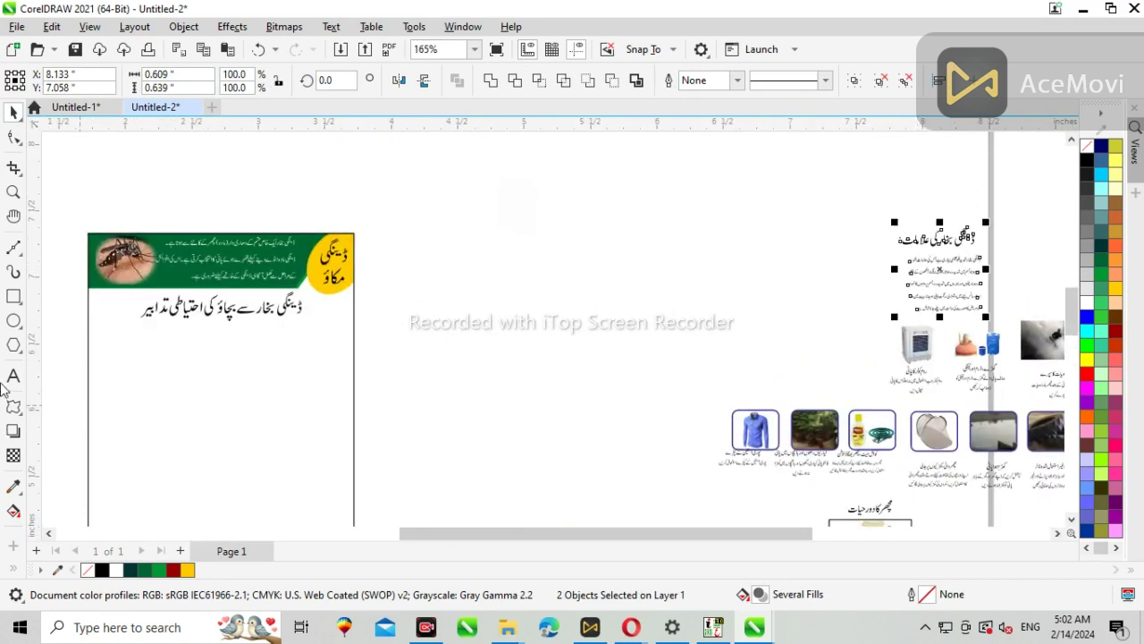
{"action": "scroll", "coordinate": [306, 332], "scroll_direction": "down", "scroll_amount": 2}
{"action": "scroll", "coordinate": [353, 319], "scroll_direction": "up", "scroll_amount": 2}
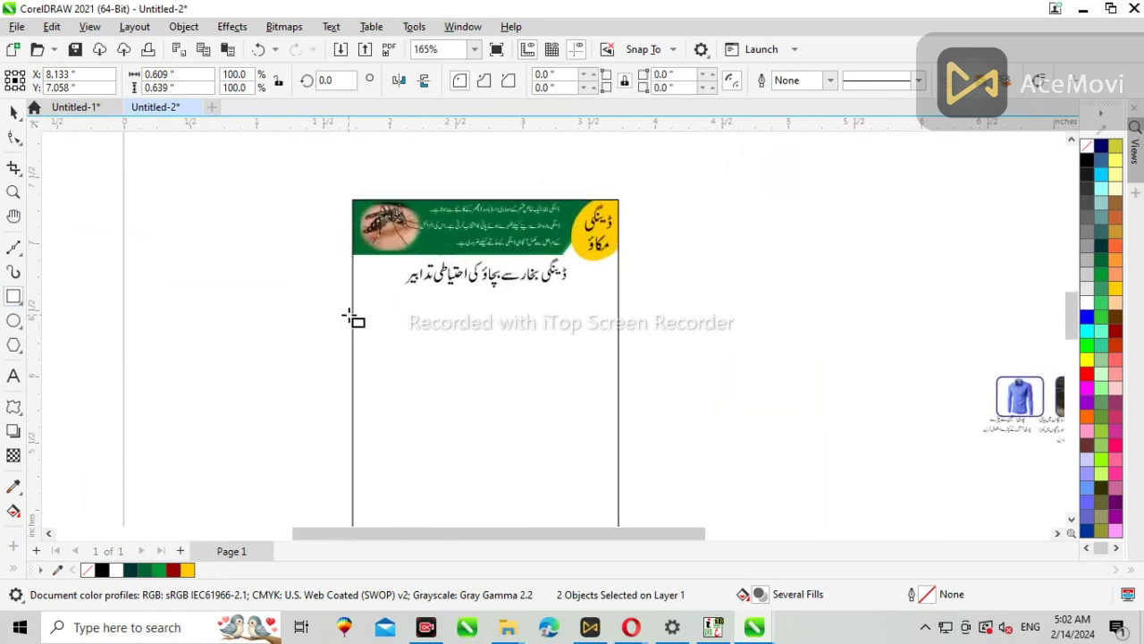
{"action": "left_click_drag", "start_coordinate": [427, 405], "coordinate": [421, 401]}
Widen the new rectangle to about 0.587 in and move it inside the page rectangle, to about X 2.06 in and Y 6.214 in.
{"action": "scroll", "coordinate": [386, 369], "scroll_direction": "up", "scroll_amount": 3}
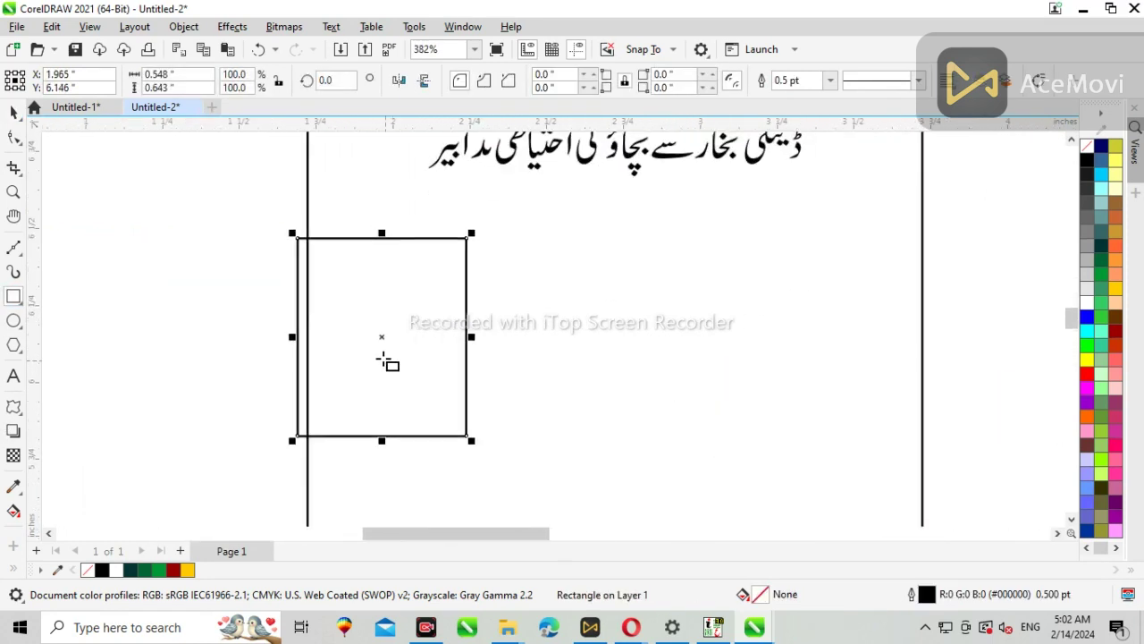
{"action": "left_click_drag", "start_coordinate": [469, 337], "coordinate": [479, 339]}
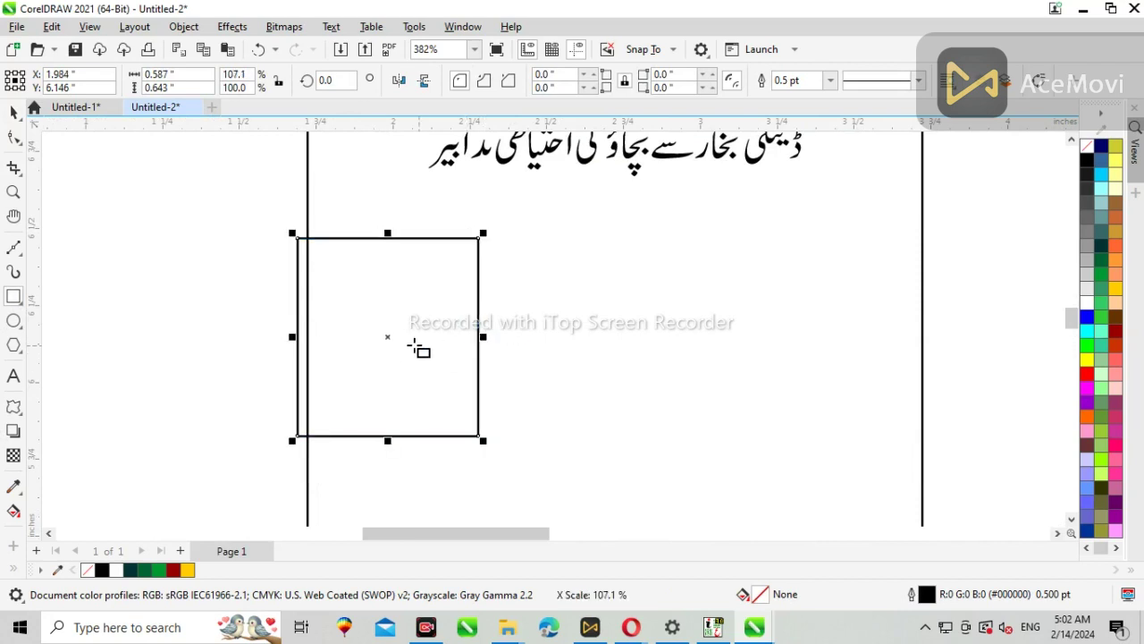
{"action": "left_click_drag", "start_coordinate": [391, 334], "coordinate": [418, 313]}
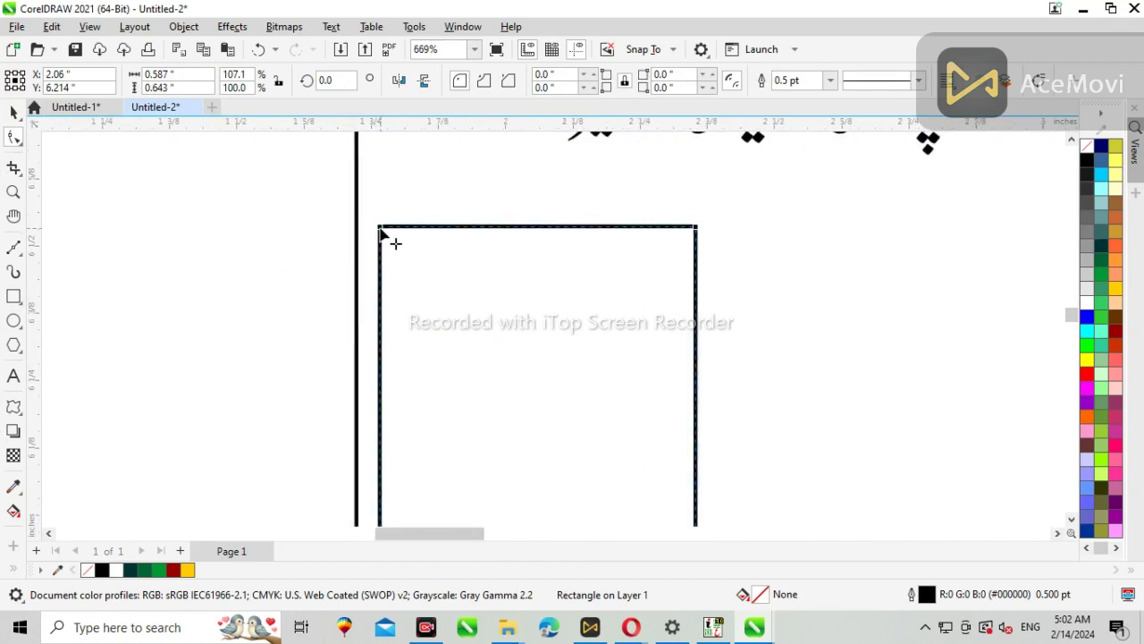
Round the rectangle's corners to about 0.067 in and nudge it to X 2.05 in, Y 6.244 in.
{"action": "left_click_drag", "start_coordinate": [382, 231], "coordinate": [402, 260]}
{"action": "left_click", "coordinate": [15, 111]}
{"action": "scroll", "coordinate": [365, 167], "scroll_direction": "down", "scroll_amount": 2}
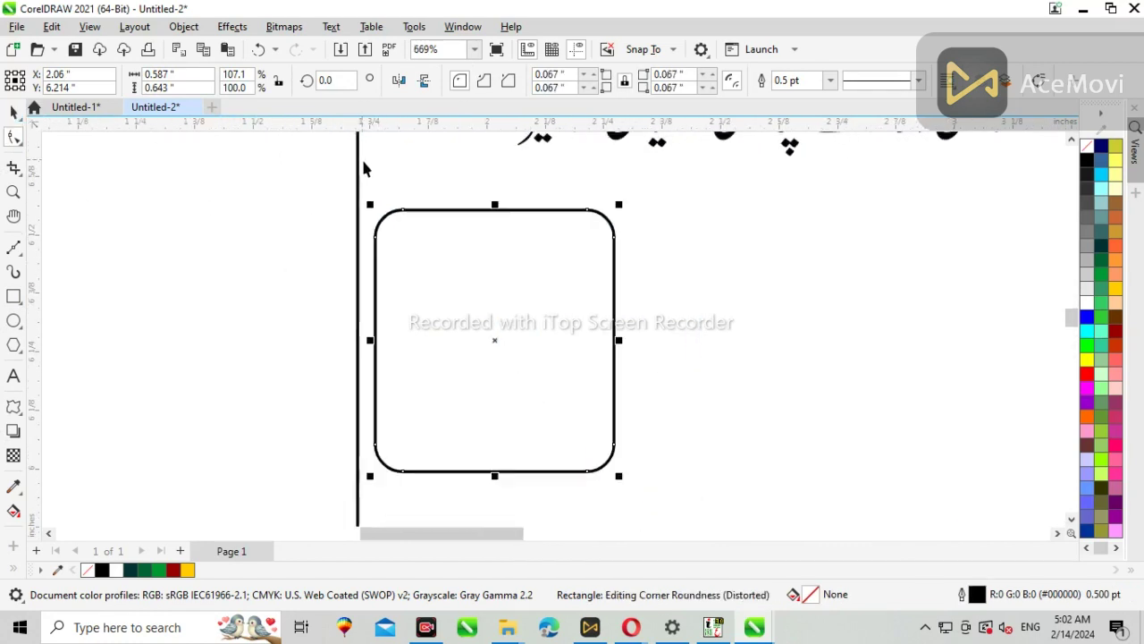
{"action": "key", "text": "Left"}
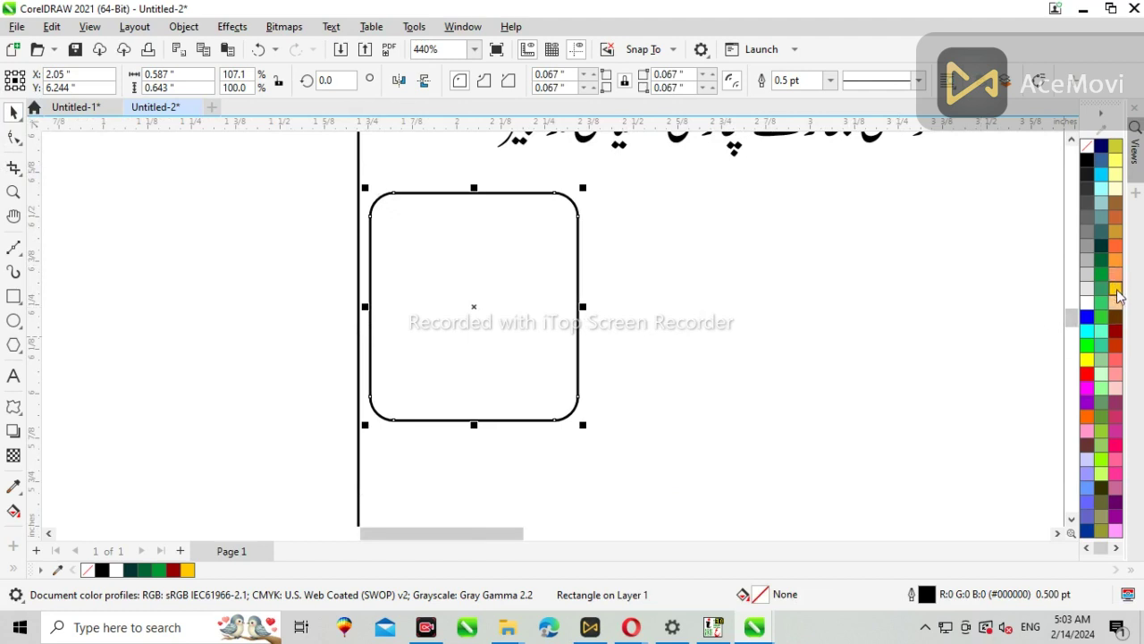
Fill the rounded rectangle with orange-brown #CC6633 and remove its outline.
{"action": "left_click", "coordinate": [1117, 218]}
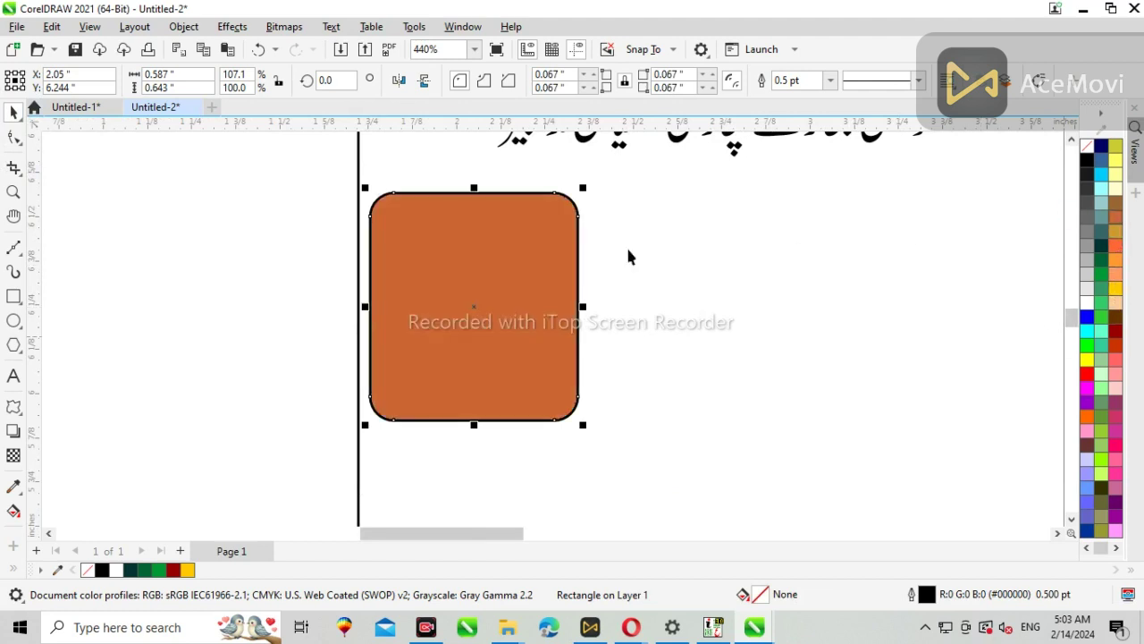
{"action": "scroll", "coordinate": [384, 300], "scroll_direction": "down", "scroll_amount": 4}
{"action": "right_click", "coordinate": [1087, 150]}
{"action": "left_click", "coordinate": [1044, 156]}
{"action": "scroll", "coordinate": [473, 307], "scroll_direction": "down", "scroll_amount": 1}
{"action": "left_click", "coordinate": [110, 222]}
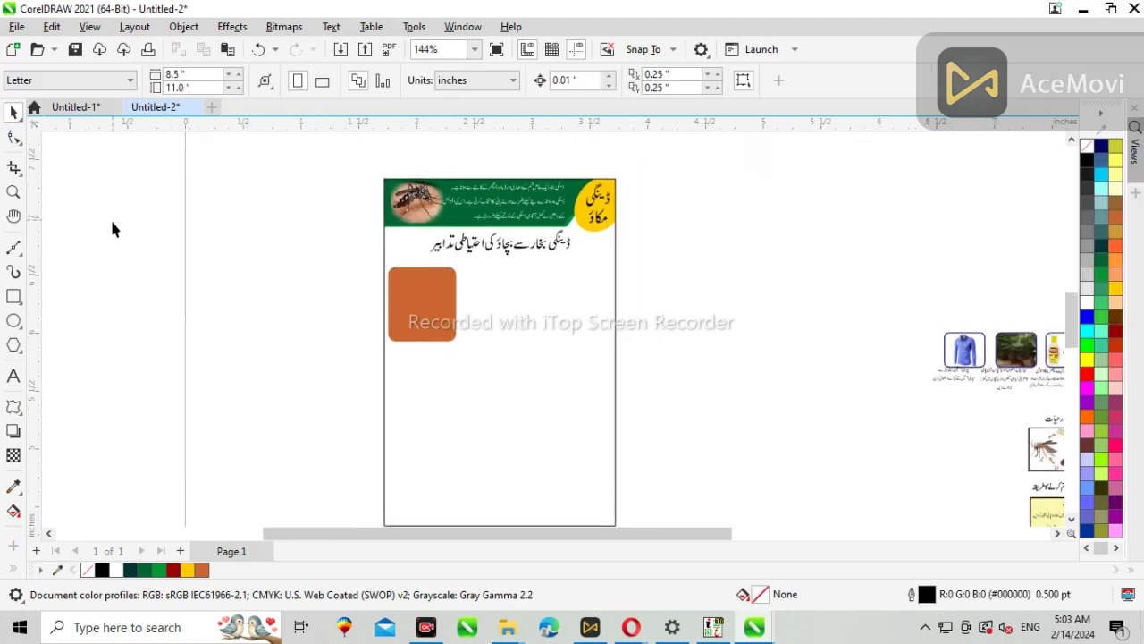
Move the ڈینگی بخار کی علامات heading and its symptoms paragraph onto the orange-brown box, to about X 2.032 in and Y 6.216 in.
{"action": "scroll", "coordinate": [544, 257], "scroll_direction": "down", "scroll_amount": 2}
{"action": "left_click_drag", "start_coordinate": [656, 247], "coordinate": [156, 287]}
{"action": "scroll", "coordinate": [617, 222], "scroll_direction": "up", "scroll_amount": 1}
{"action": "scroll", "coordinate": [155, 288], "scroll_direction": "up", "scroll_amount": 2}
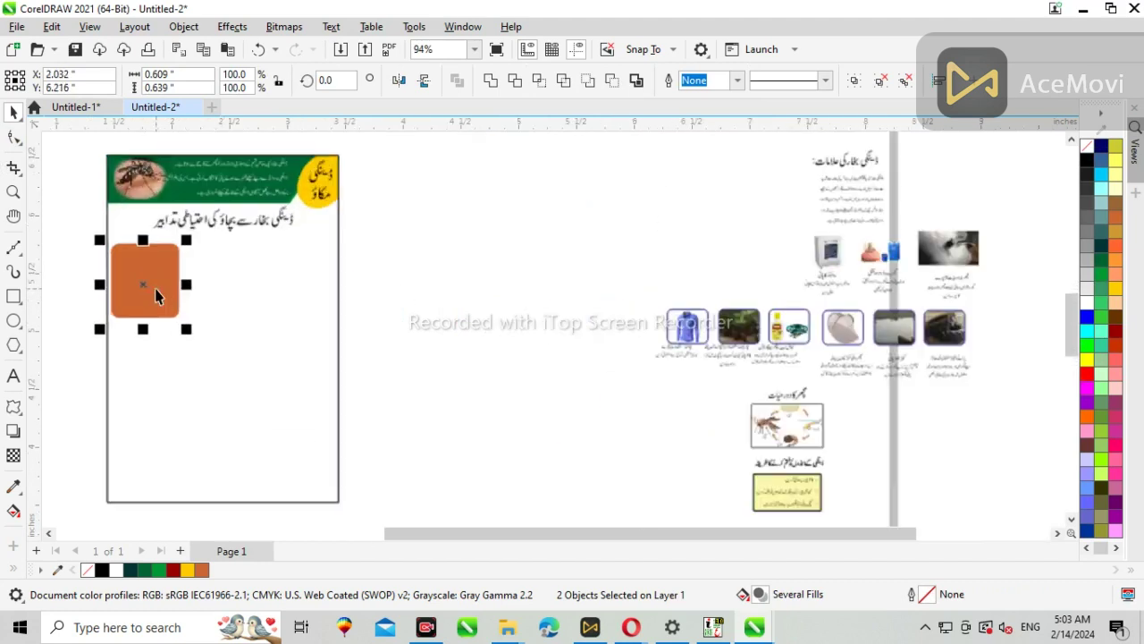
{"action": "scroll", "coordinate": [115, 304], "scroll_direction": "down", "scroll_amount": 2}
{"action": "scroll", "coordinate": [114, 310], "scroll_direction": "up", "scroll_amount": 2}
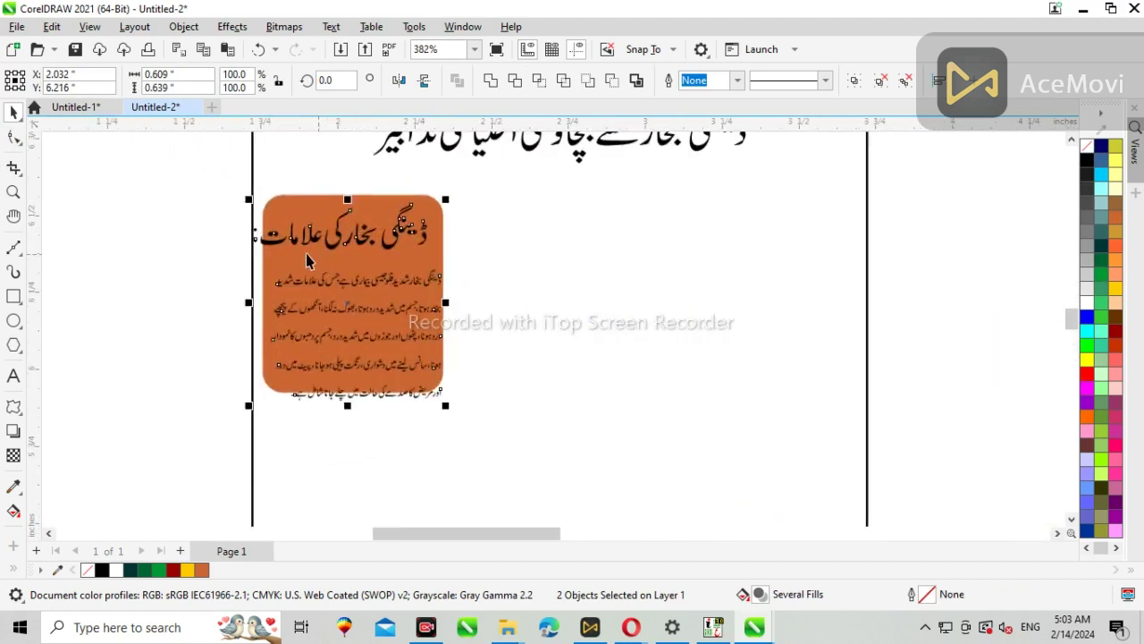
Shrink the symptoms heading and paragraph to about 0.54 by 0.566 in so they fit inside the orange-brown box.
{"action": "left_click_drag", "start_coordinate": [251, 205], "coordinate": [269, 213]}
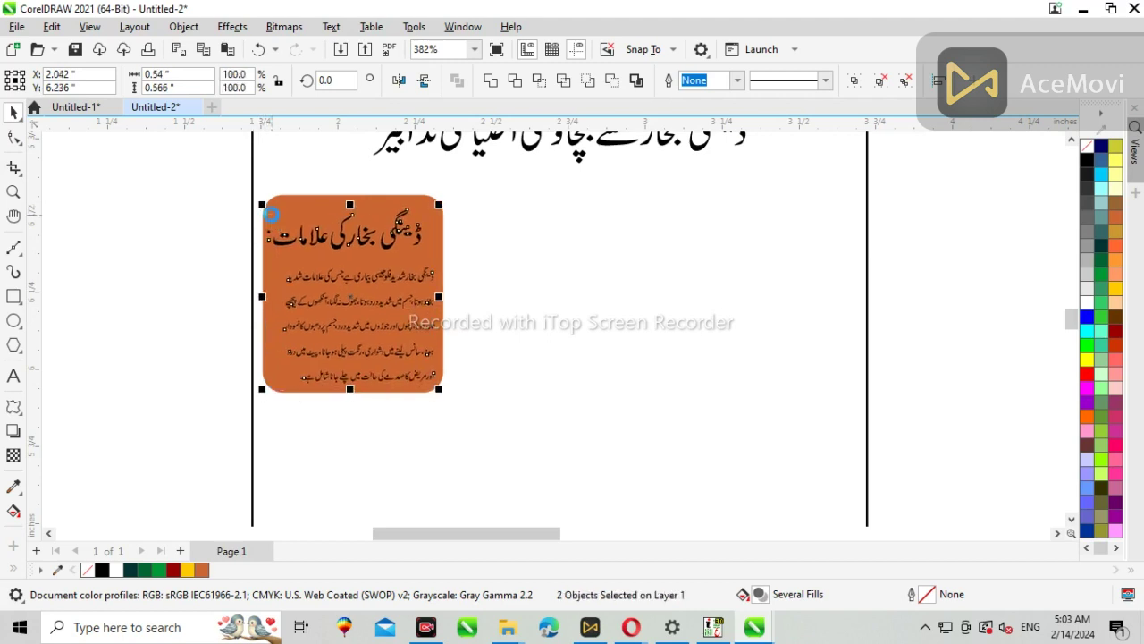
{"action": "scroll", "coordinate": [338, 246], "scroll_direction": "up", "scroll_amount": 3}
{"action": "scroll", "coordinate": [367, 257], "scroll_direction": "down", "scroll_amount": 1}
{"action": "left_click", "coordinate": [159, 199]}
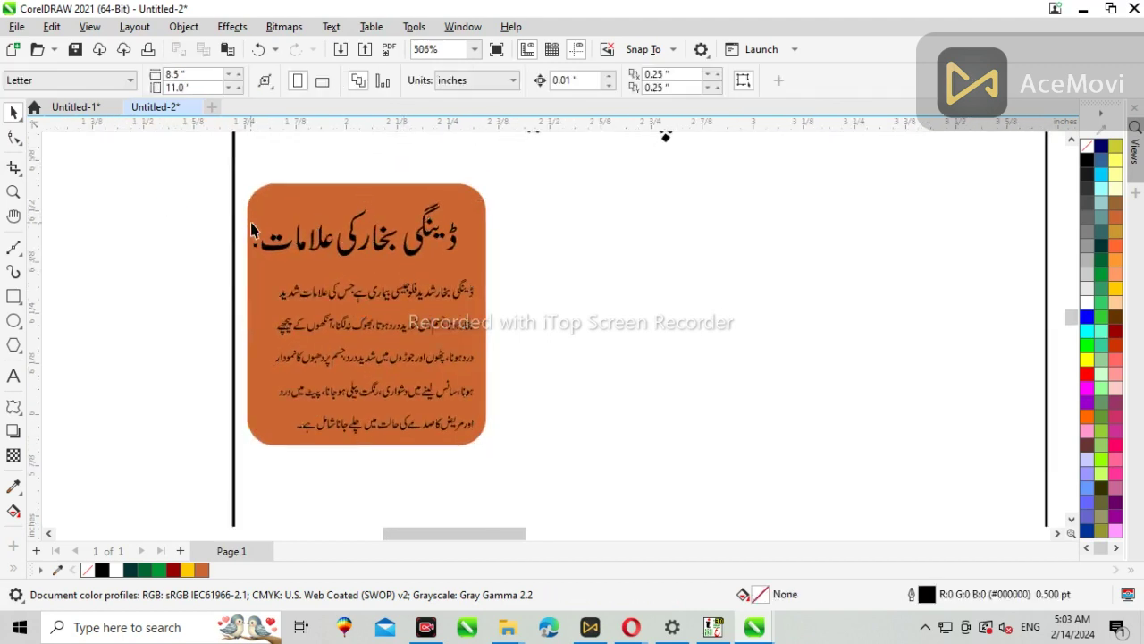
{"action": "left_click", "coordinate": [278, 250]}
{"action": "scroll", "coordinate": [395, 231], "scroll_direction": "down", "scroll_amount": 2}
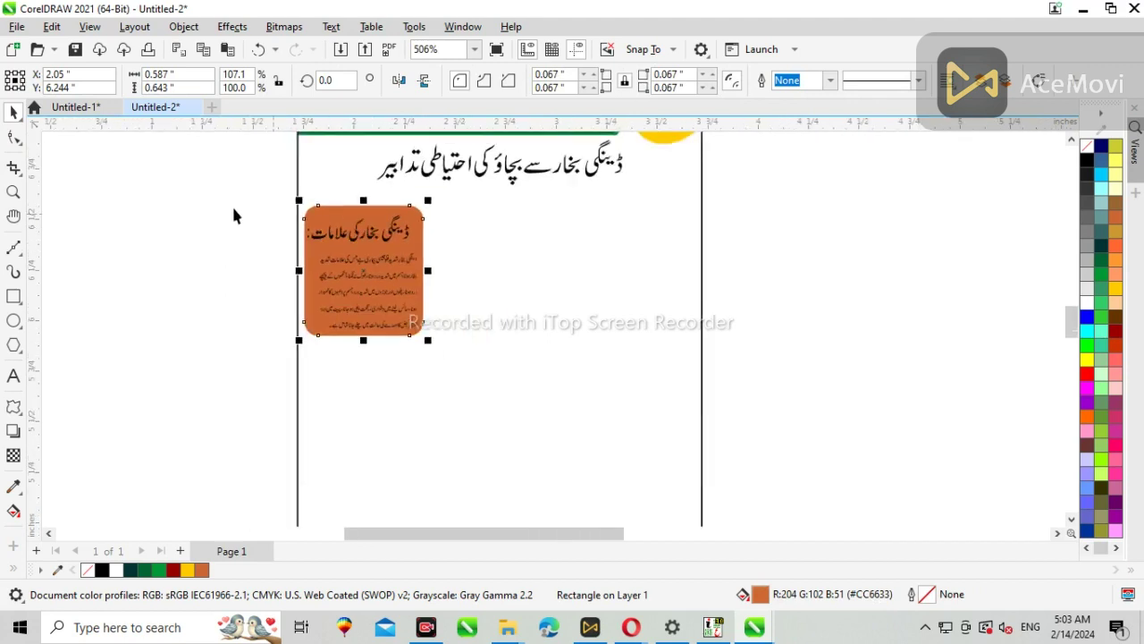
{"action": "left_click_drag", "start_coordinate": [432, 367], "coordinate": [432, 367]}
{"action": "scroll", "coordinate": [373, 286], "scroll_direction": "up", "scroll_amount": 2}
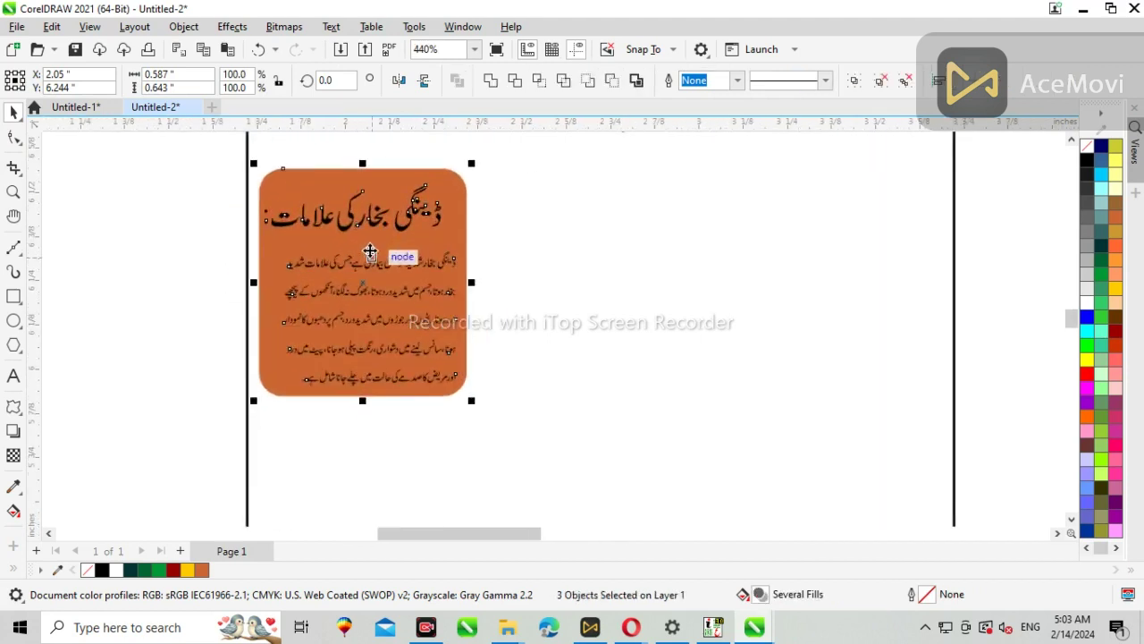
{"action": "scroll", "coordinate": [193, 224], "scroll_direction": "down", "scroll_amount": 5}
{"action": "left_click", "coordinate": [194, 244]}
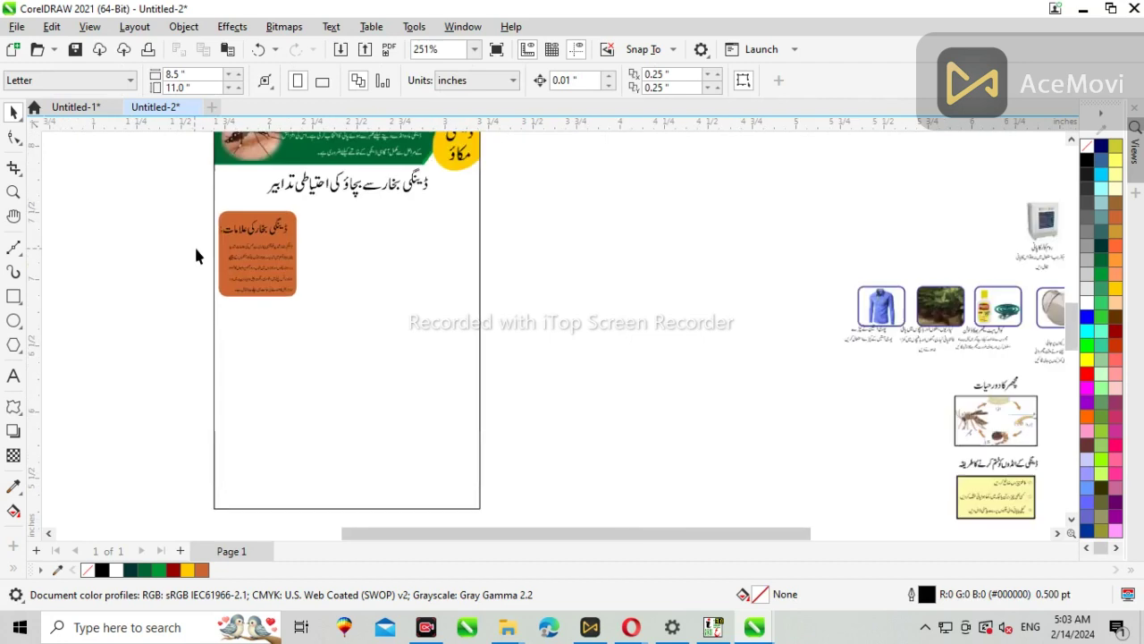
Draw a rectangle about 0.439 by 0.296 in on the empty area beside the flyer as a picture frame.
{"action": "scroll", "coordinate": [579, 248], "scroll_direction": "up", "scroll_amount": 2}
{"action": "left_click_drag", "start_coordinate": [781, 282], "coordinate": [780, 282]}
{"action": "left_click", "coordinate": [564, 258]}
{"action": "left_click", "coordinate": [14, 297]}
{"action": "scroll", "coordinate": [355, 291], "scroll_direction": "up", "scroll_amount": 1}
{"action": "left_click_drag", "start_coordinate": [350, 285], "coordinate": [417, 331]}
Round the small frame's corners to about 0.064 in and set its outline to dark blue #000066.
{"action": "left_click", "coordinate": [21, 146]}
{"action": "scroll", "coordinate": [342, 289], "scroll_direction": "up", "scroll_amount": 2}
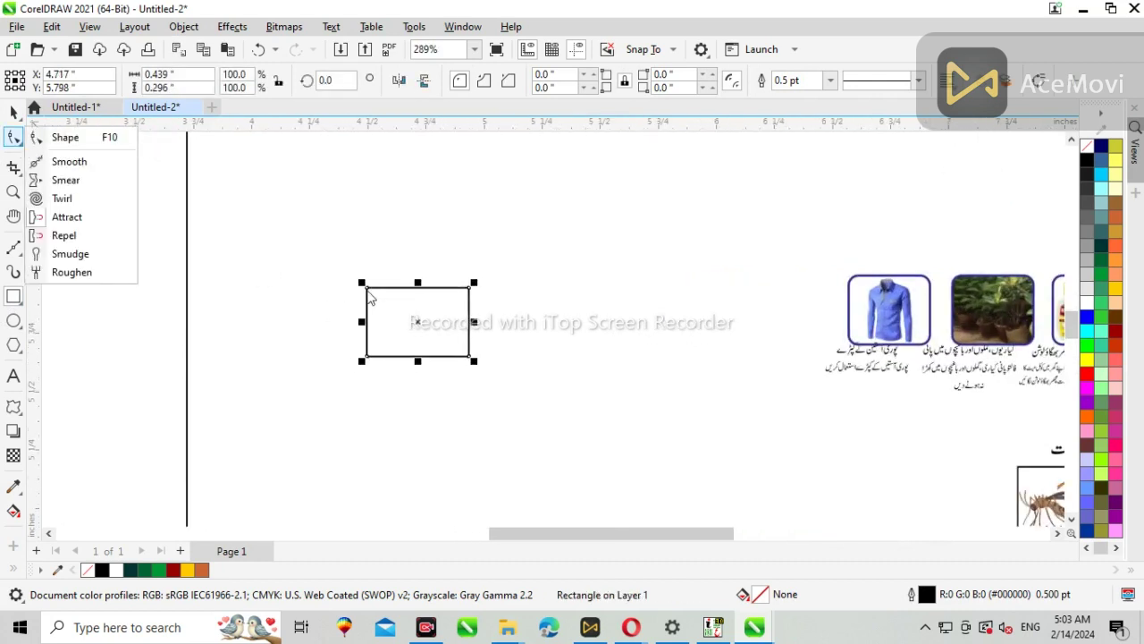
{"action": "left_click", "coordinate": [91, 140]}
{"action": "left_click_drag", "start_coordinate": [379, 298], "coordinate": [378, 302]}
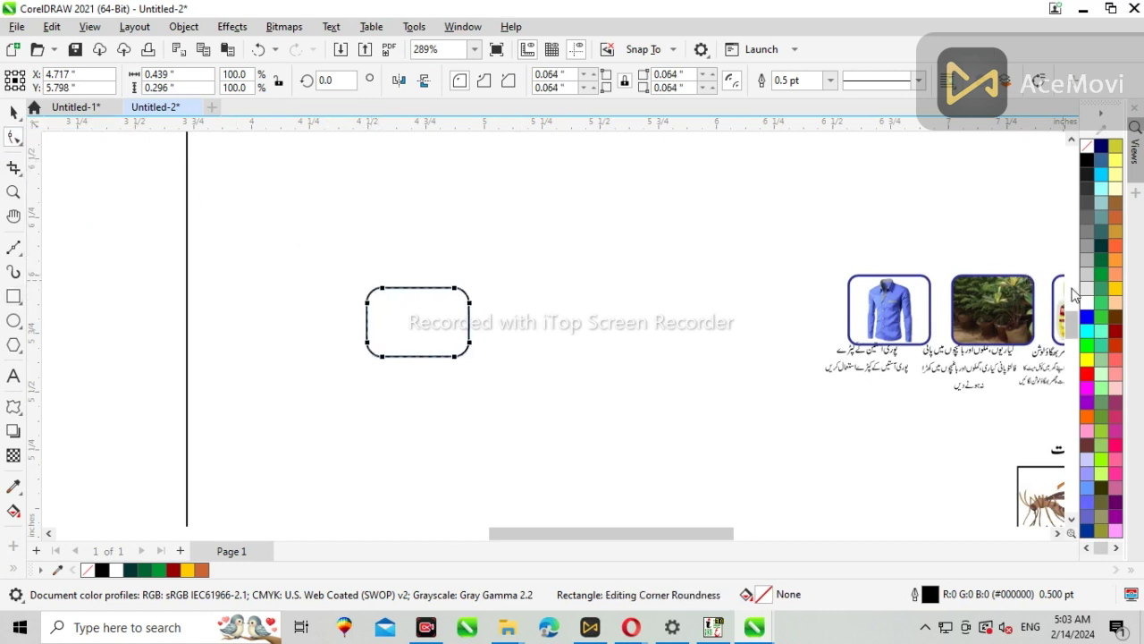
{"action": "right_click", "coordinate": [1099, 153]}
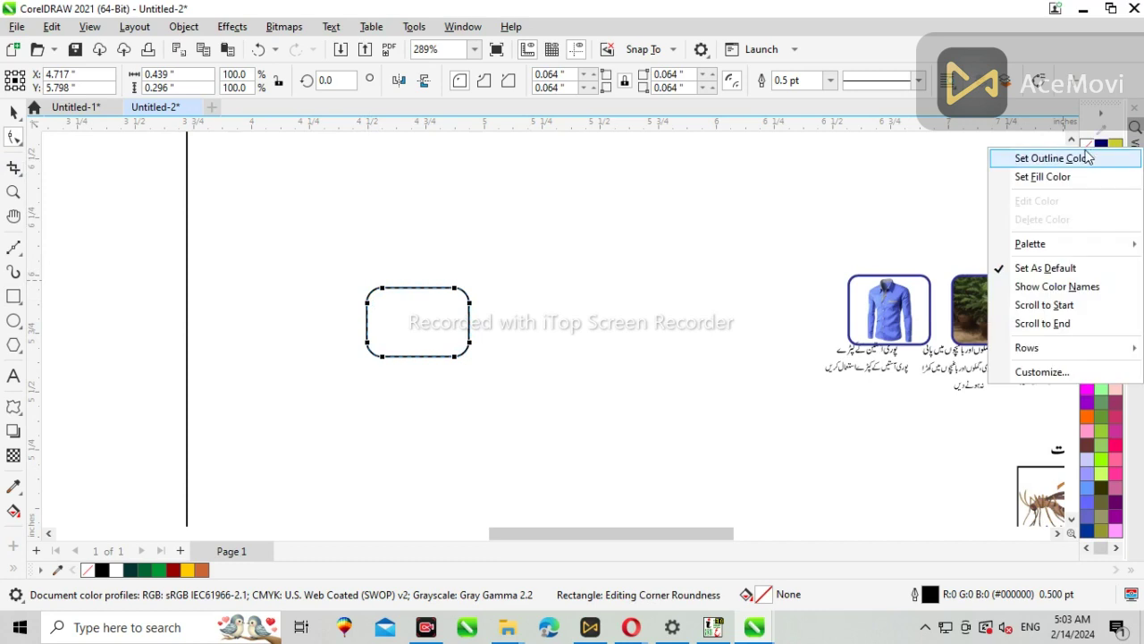
{"action": "left_click", "coordinate": [1053, 159]}
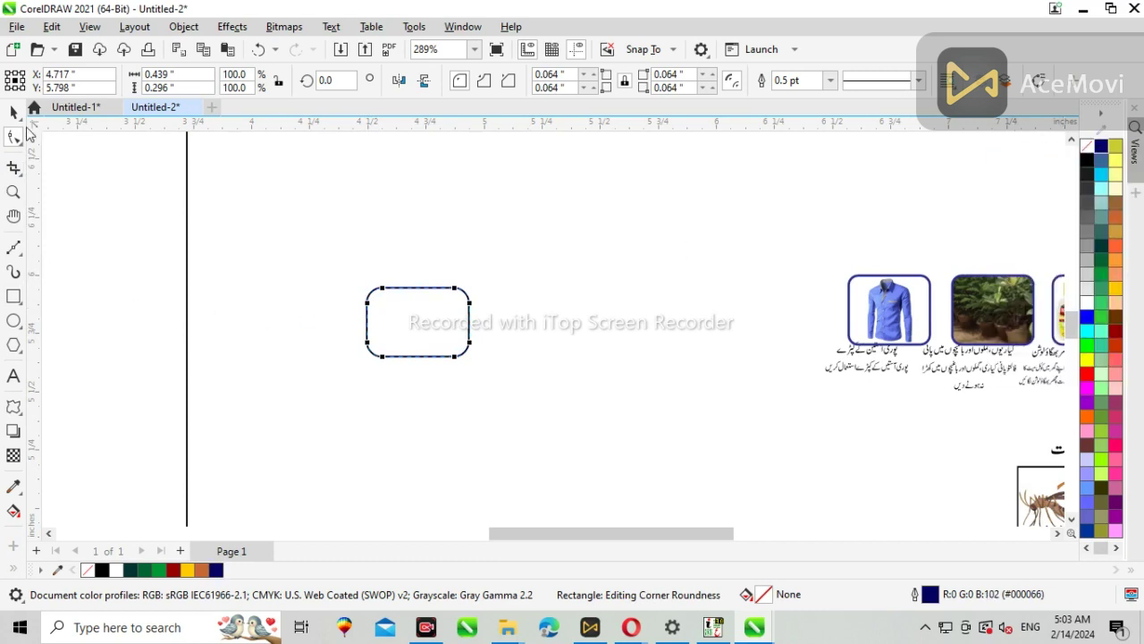
Move the blue rounded frame beside the symptoms box and duplicate it twice to form an evenly spaced row of three.
{"action": "scroll", "coordinate": [545, 292], "scroll_direction": "down", "scroll_amount": 3}
{"action": "scroll", "coordinate": [525, 304], "scroll_direction": "up", "scroll_amount": 2}
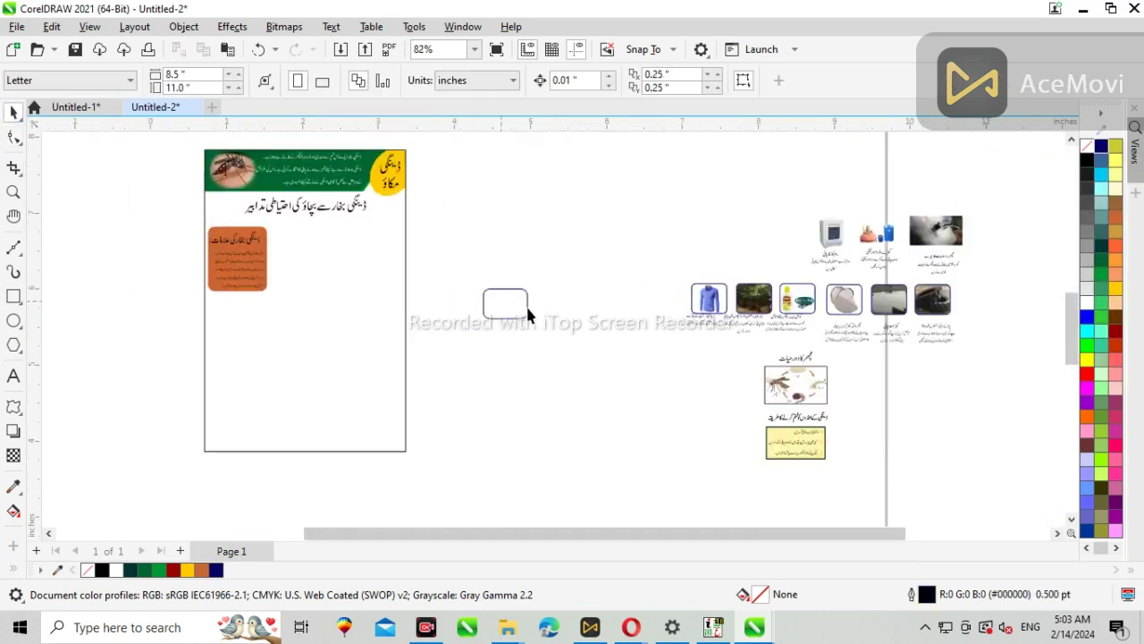
{"action": "left_click_drag", "start_coordinate": [514, 309], "coordinate": [345, 236]}
{"action": "scroll", "coordinate": [267, 239], "scroll_direction": "up", "scroll_amount": 2}
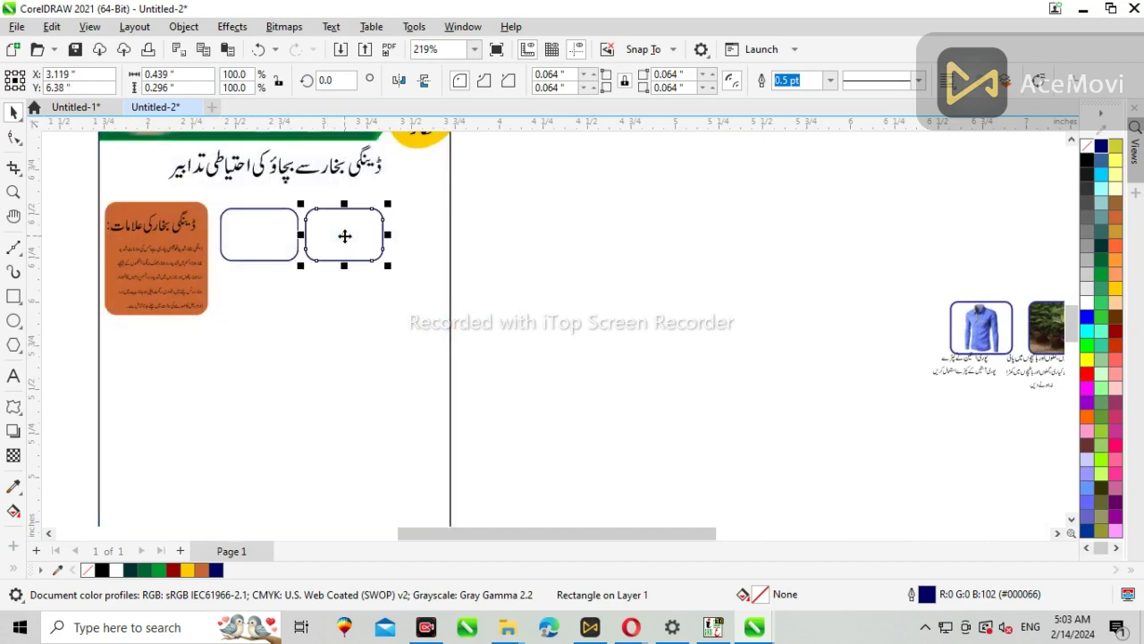
{"action": "key", "text": "ctrl+r"}
Narrow the row of three frames together to about 1.275 in wide so it fits inside the page rectangle.
{"action": "left_click_drag", "start_coordinate": [503, 184], "coordinate": [217, 281]}
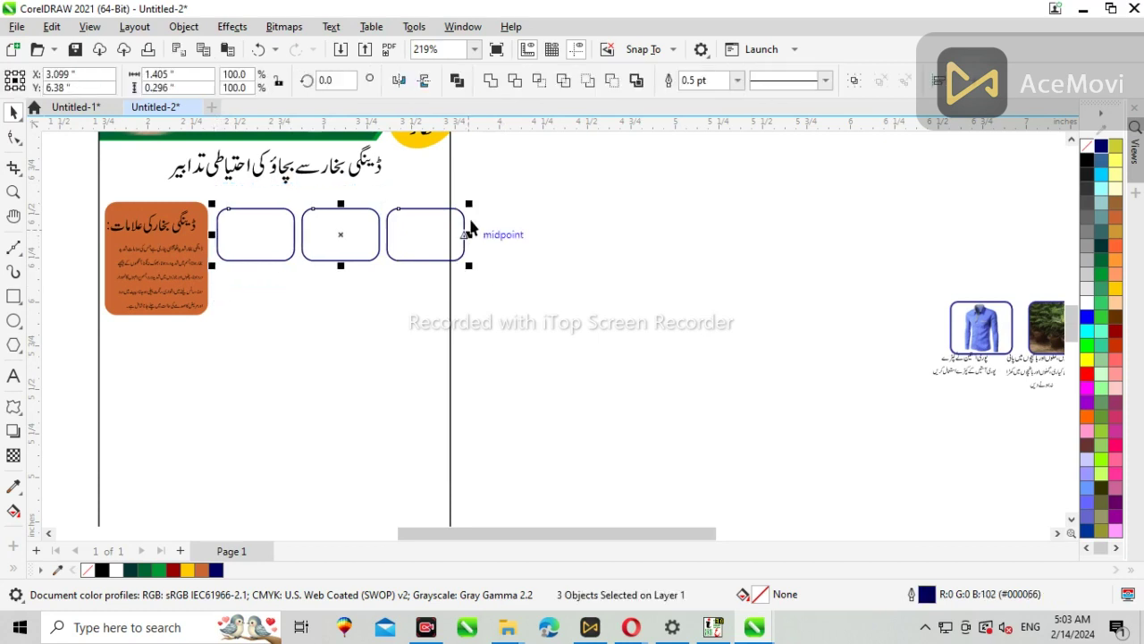
{"action": "left_click_drag", "start_coordinate": [469, 236], "coordinate": [449, 248]}
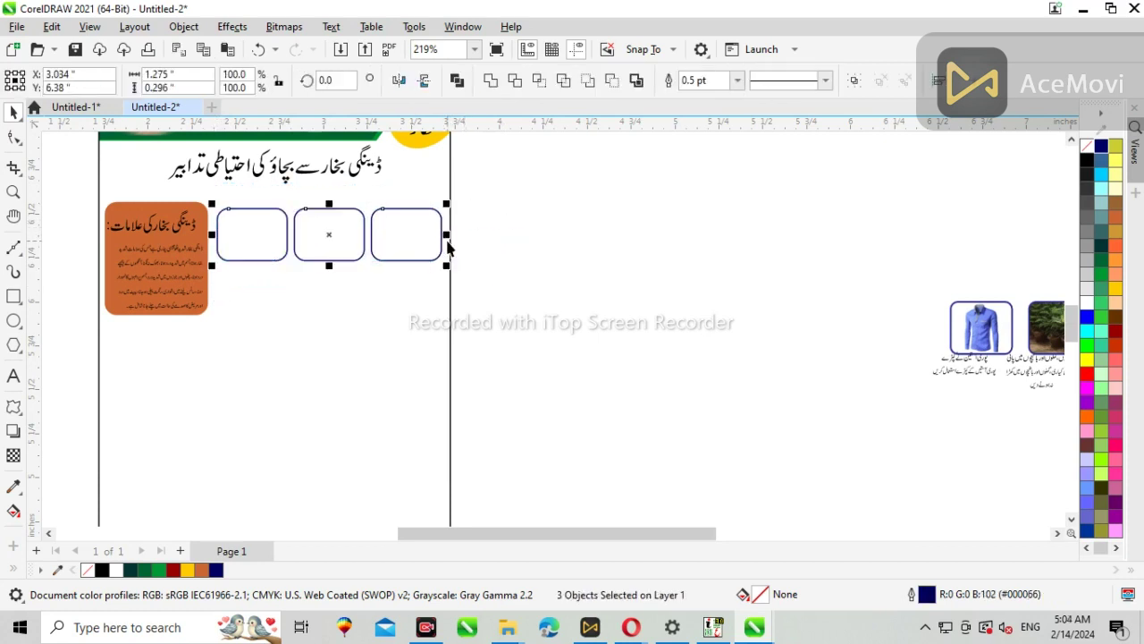
{"action": "left_click", "coordinate": [505, 259]}
PowerClip the room cooler picture inside the first frame, next to the symptoms box.
{"action": "scroll", "coordinate": [402, 256], "scroll_direction": "down", "scroll_amount": 2}
{"action": "left_click", "coordinate": [851, 244]}
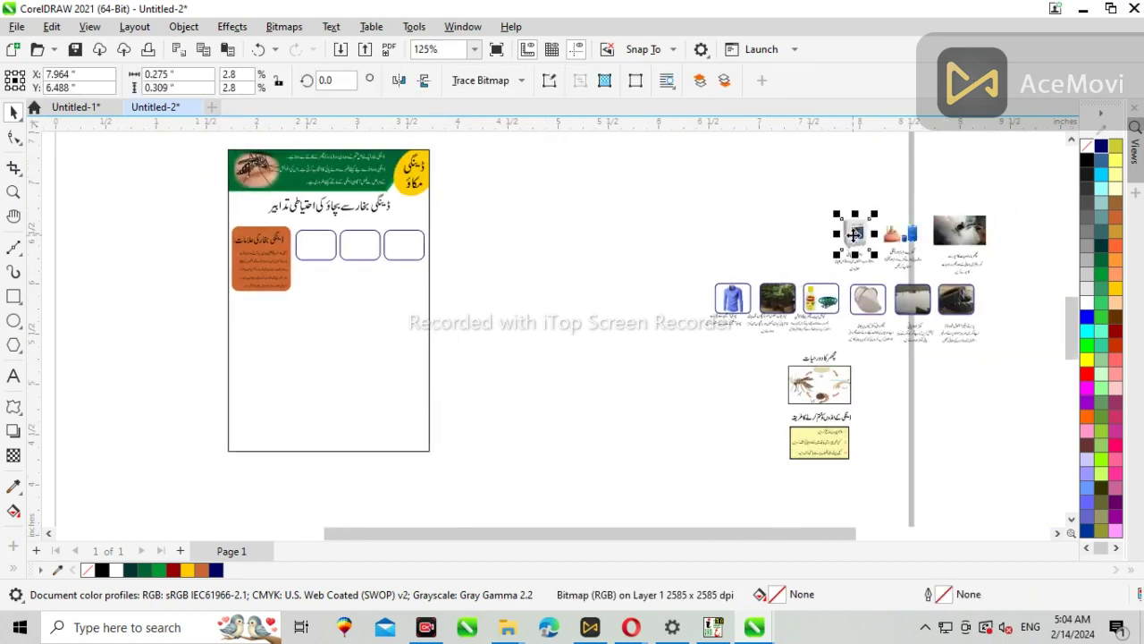
{"action": "right_click", "coordinate": [851, 246]}
{"action": "left_click", "coordinate": [894, 354]}
{"action": "left_click", "coordinate": [314, 246]}
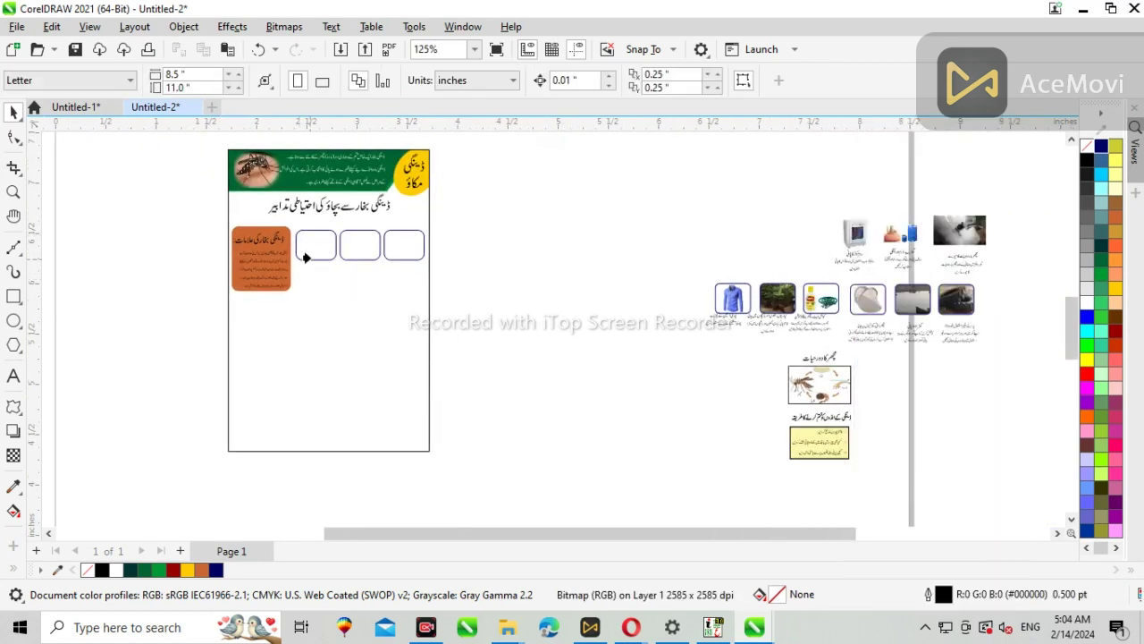
PowerClip the grouped clay pot and blue water tank pictures inside the middle frame.
{"action": "left_click", "coordinate": [892, 239]}
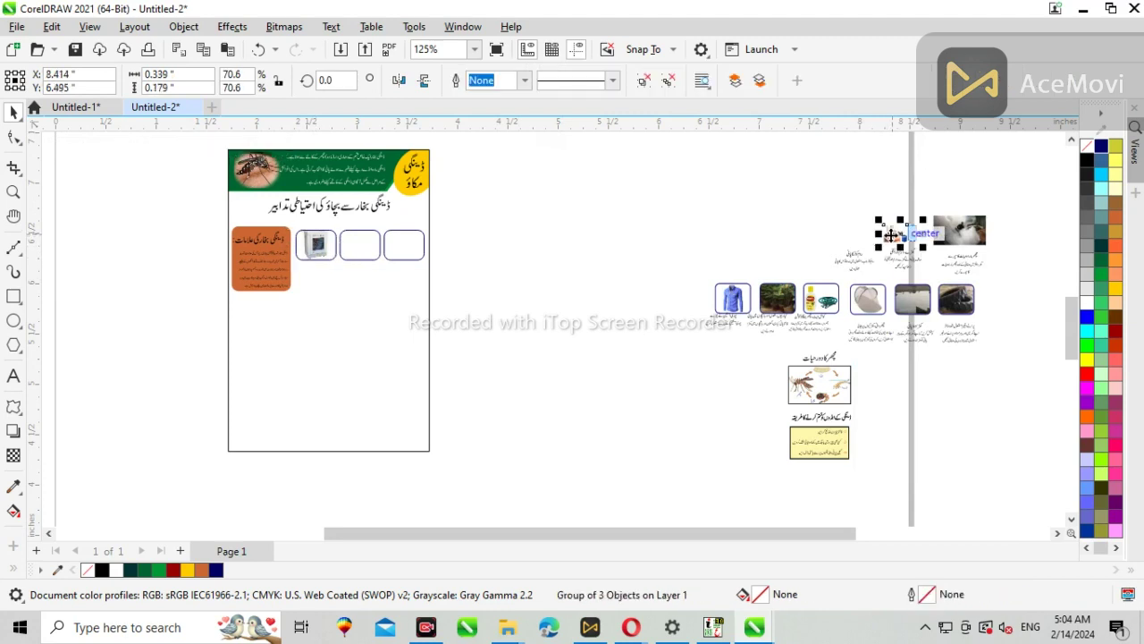
{"action": "right_click", "coordinate": [886, 242]}
{"action": "left_click", "coordinate": [952, 317]}
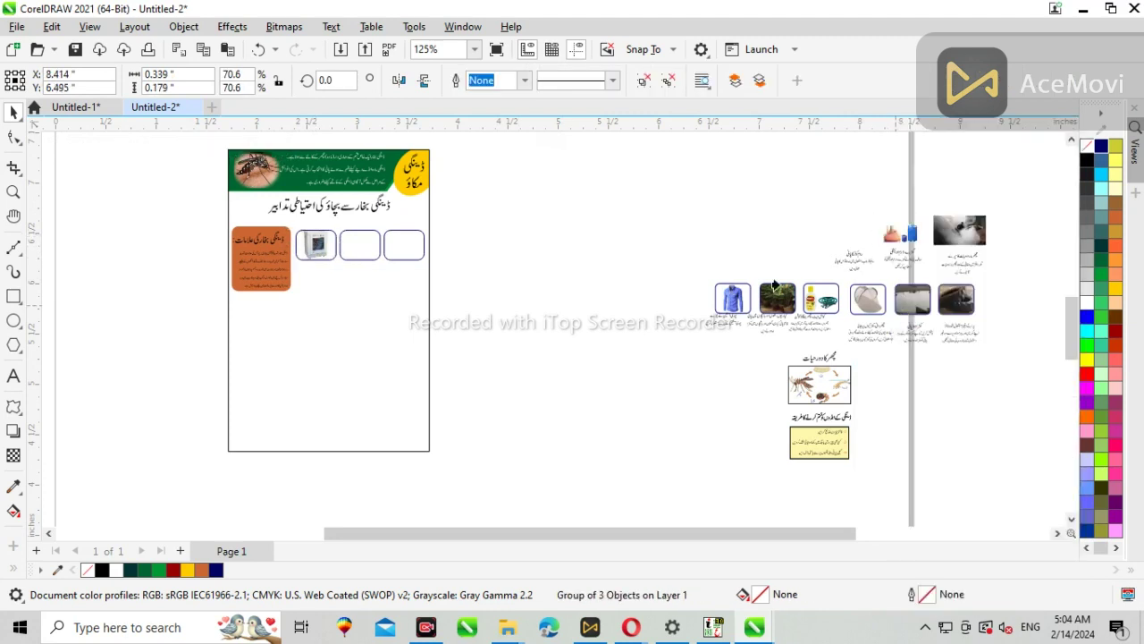
{"action": "left_click", "coordinate": [362, 246]}
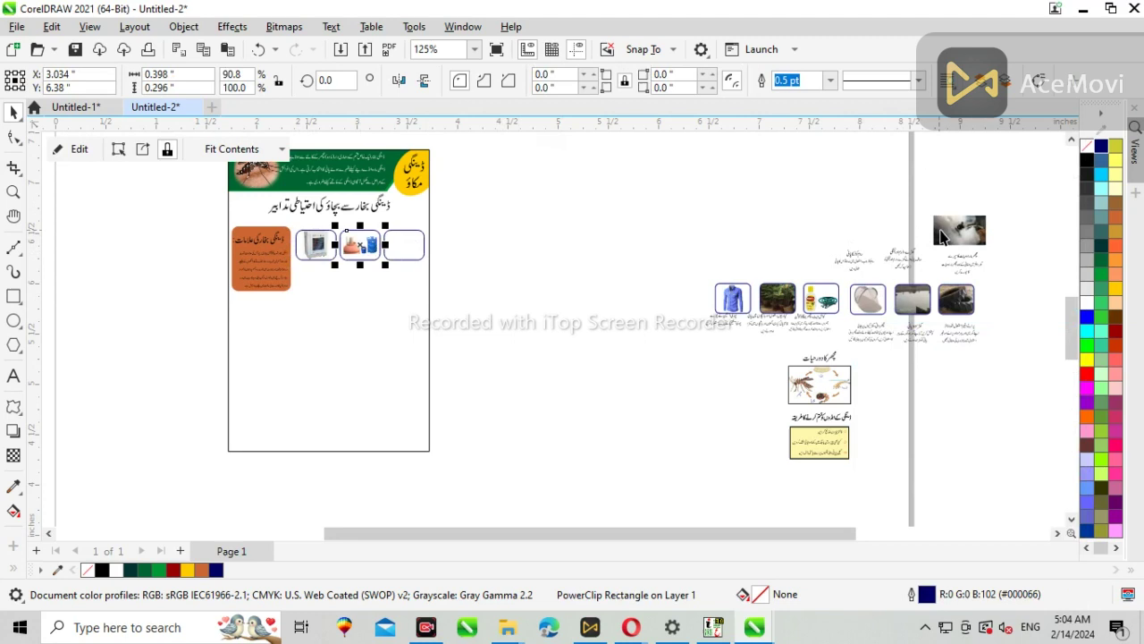
PowerClip the grey spray smoke photo inside the last frame of the row.
{"action": "left_click", "coordinate": [947, 236]}
{"action": "right_click", "coordinate": [948, 235]}
{"action": "left_click", "coordinate": [965, 354]}
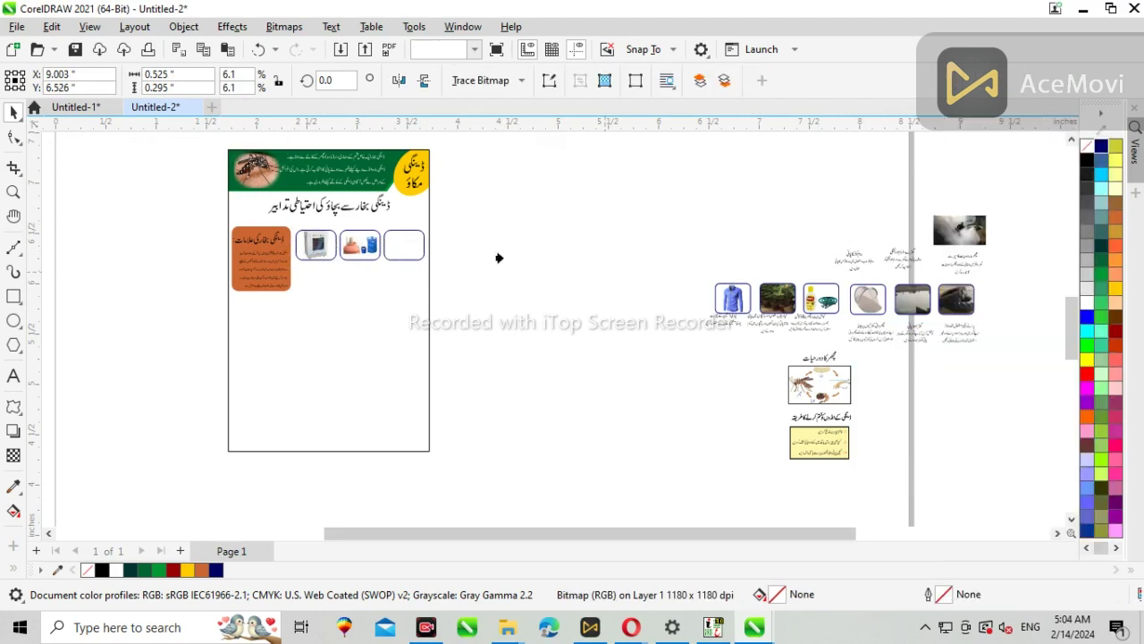
{"action": "left_click", "coordinate": [399, 246]}
{"action": "scroll", "coordinate": [399, 247], "scroll_direction": "up", "scroll_amount": 8}
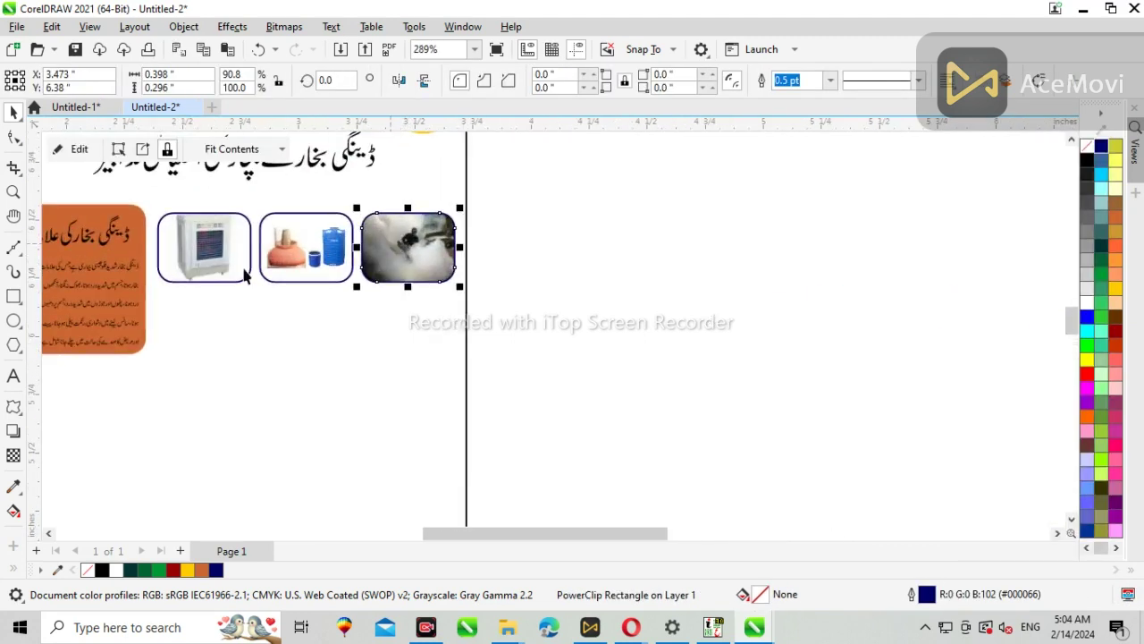
Move the three-line room cooler caption from outside the page to just below the cooler frame.
{"action": "scroll", "coordinate": [287, 267], "scroll_direction": "down", "scroll_amount": 6}
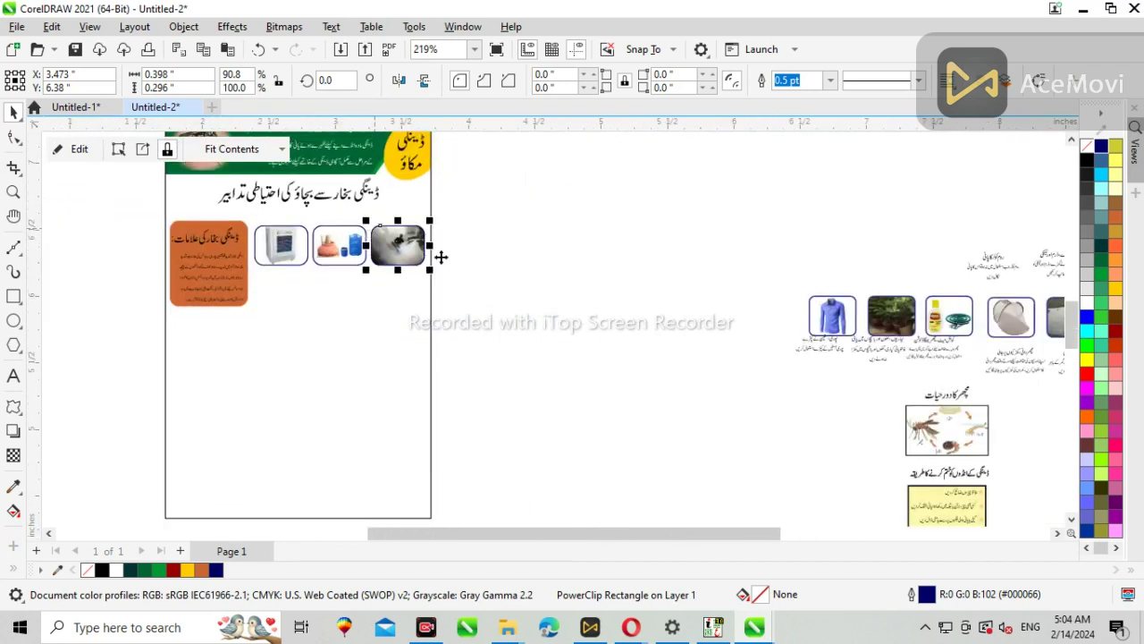
{"action": "left_click", "coordinate": [821, 223]}
{"action": "scroll", "coordinate": [840, 237], "scroll_direction": "down", "scroll_amount": 1}
{"action": "scroll", "coordinate": [831, 256], "scroll_direction": "up", "scroll_amount": 5}
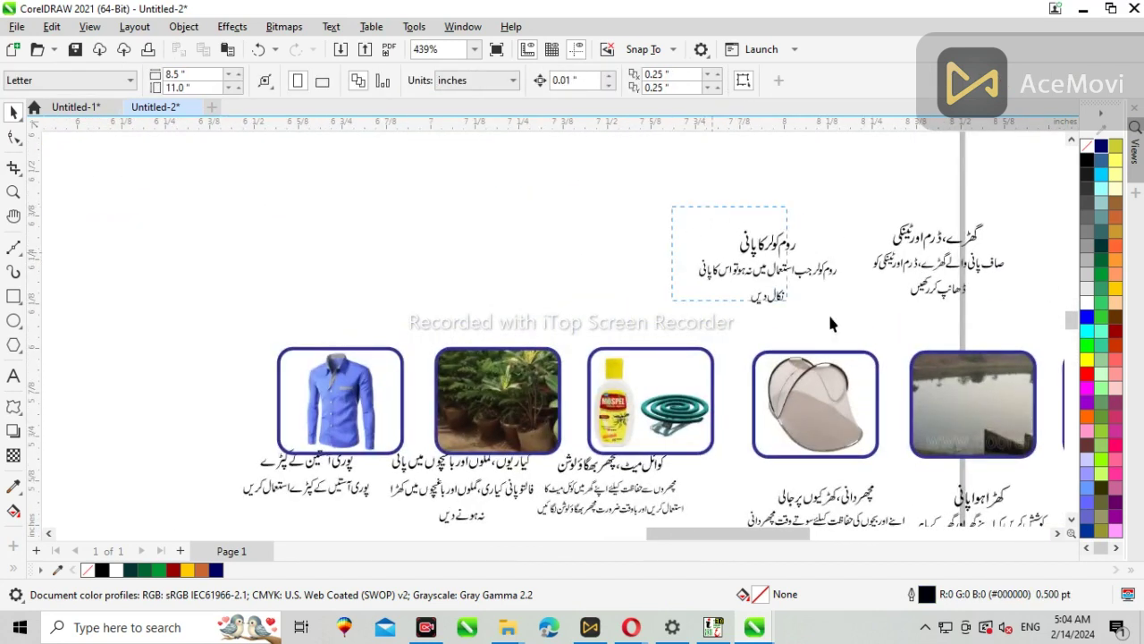
{"action": "left_click_drag", "start_coordinate": [854, 333], "coordinate": [854, 333]}
{"action": "scroll", "coordinate": [849, 327], "scroll_direction": "down", "scroll_amount": 7}
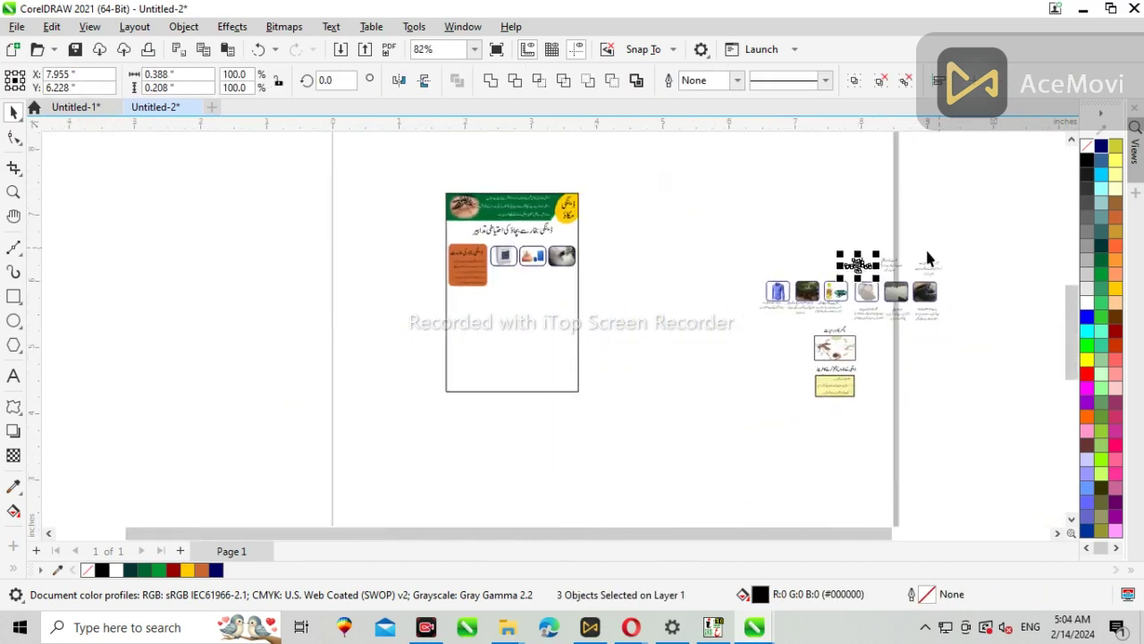
{"action": "left_click_drag", "start_coordinate": [858, 266], "coordinate": [514, 331]}
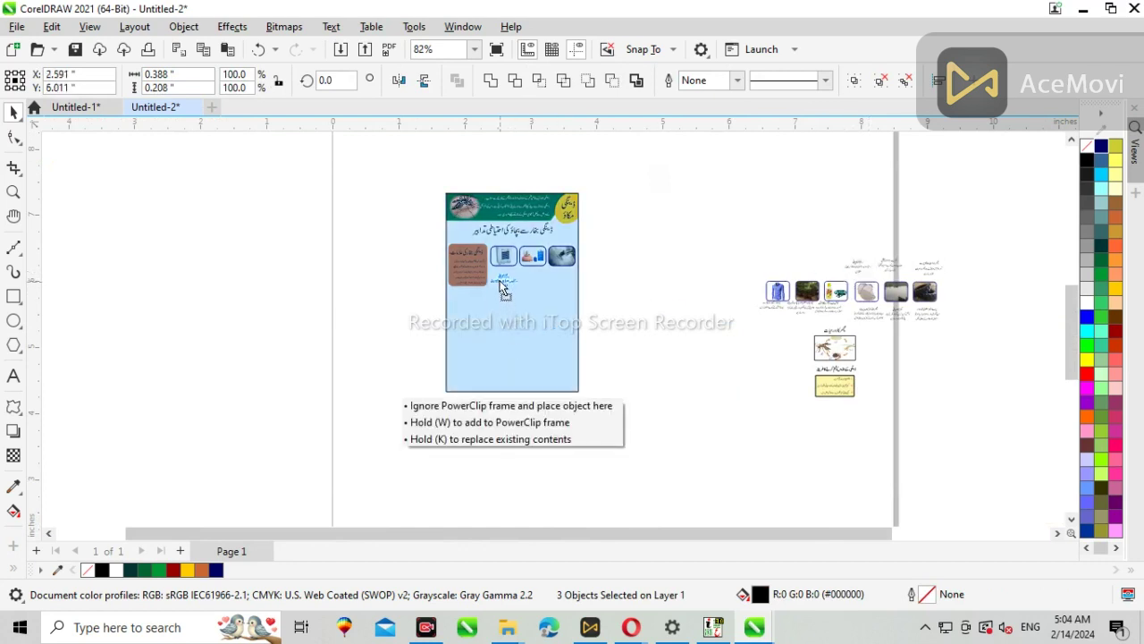
{"action": "left_click_drag", "start_coordinate": [500, 286], "coordinate": [497, 279]}
{"action": "scroll", "coordinate": [497, 278], "scroll_direction": "up", "scroll_amount": 8}
Nudge the room cooler caption up towards its picture and centre it horizontally with the cooler frame.
{"action": "key", "text": "Up"}
{"action": "key", "text": "Up"}
{"action": "key", "text": "Up"}
{"action": "key", "text": "Up"}
{"action": "key", "text": "Right"}
{"action": "key", "text": "Right"}
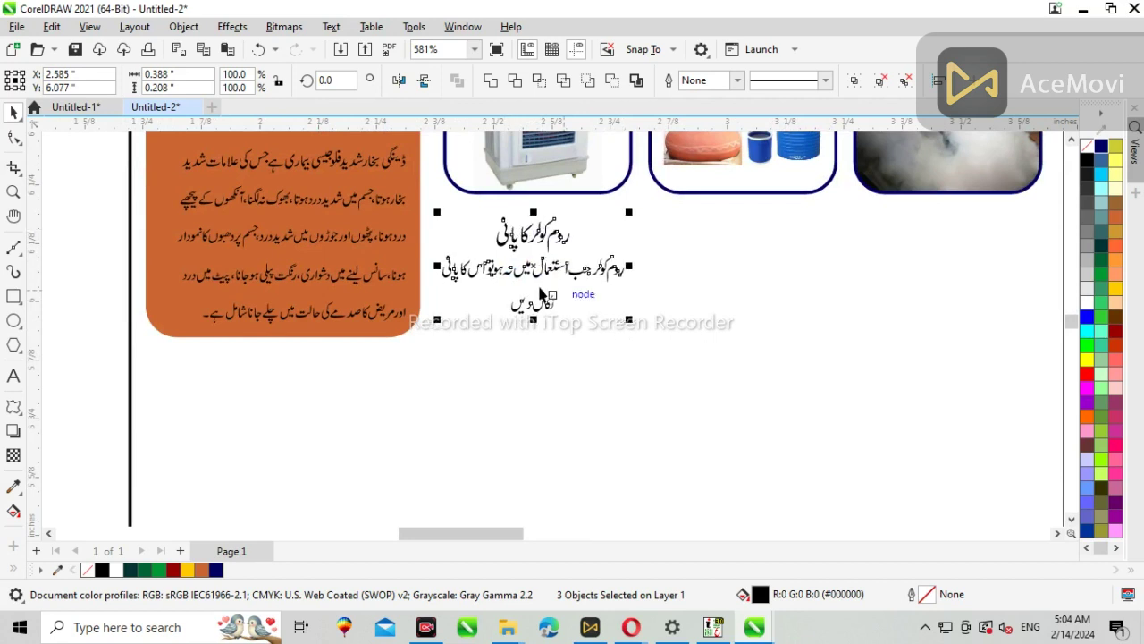
{"action": "scroll", "coordinate": [506, 272], "scroll_direction": "down", "scroll_amount": 1}
{"action": "key", "text": "Up"}
{"action": "left_click", "coordinate": [520, 194], "text": "shift"}
{"action": "key", "text": "c"}
{"action": "scroll", "coordinate": [375, 243], "scroll_direction": "down", "scroll_amount": 3}
{"action": "key", "text": "Escape"}
Fill the heading line of the room cooler caption with dark red.
{"action": "scroll", "coordinate": [439, 241], "scroll_direction": "up", "scroll_amount": 4}
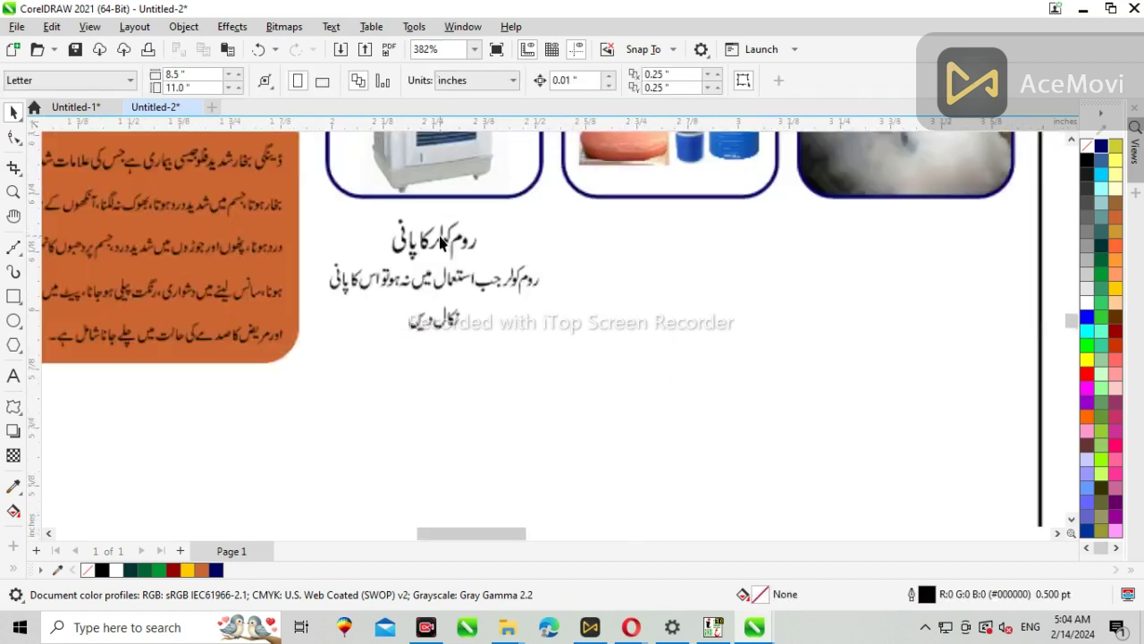
{"action": "scroll", "coordinate": [441, 243], "scroll_direction": "up", "scroll_amount": 2}
{"action": "left_click", "coordinate": [416, 246]}
{"action": "left_click", "coordinate": [1115, 334]}
Move the three-line clay pot and water tank caption under the middle frame, level with the cooler caption.
{"action": "scroll", "coordinate": [544, 302], "scroll_direction": "down", "scroll_amount": 5}
{"action": "scroll", "coordinate": [738, 303], "scroll_direction": "up", "scroll_amount": 2}
{"action": "scroll", "coordinate": [741, 311], "scroll_direction": "down", "scroll_amount": 6}
{"action": "scroll", "coordinate": [870, 295], "scroll_direction": "up", "scroll_amount": 7}
{"action": "left_click_drag", "start_coordinate": [706, 250], "coordinate": [1012, 342]}
{"action": "left_click", "coordinate": [751, 226]}
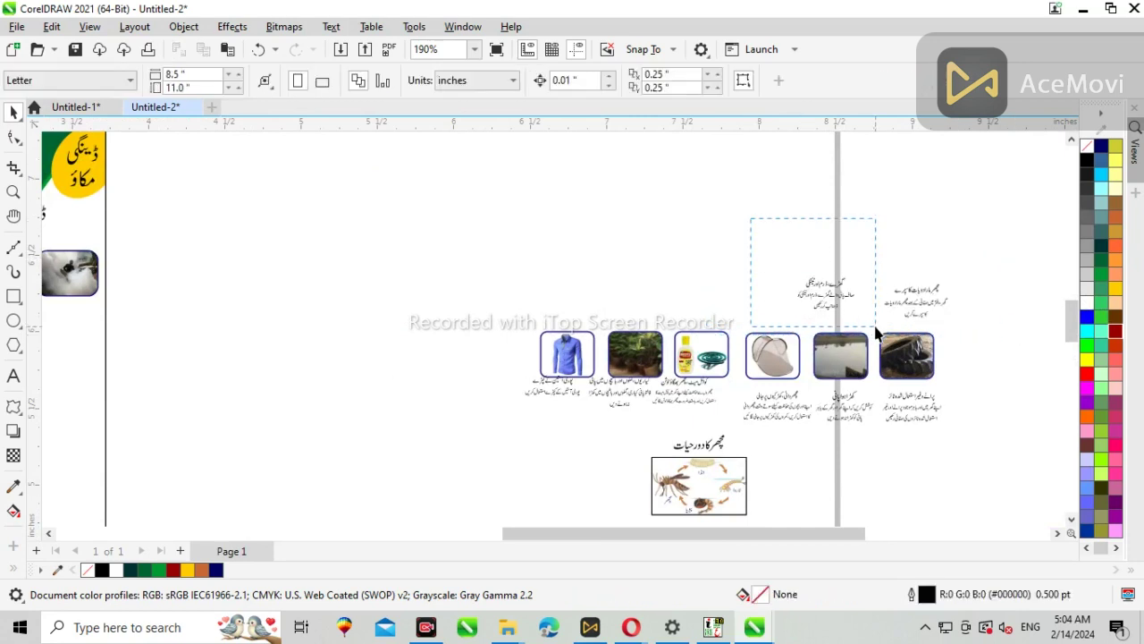
{"action": "left_click_drag", "start_coordinate": [876, 332], "coordinate": [876, 333]}
{"action": "scroll", "coordinate": [876, 333], "scroll_direction": "down", "scroll_amount": 2}
{"action": "left_click_drag", "start_coordinate": [837, 297], "coordinate": [430, 311]}
{"action": "scroll", "coordinate": [431, 311], "scroll_direction": "up", "scroll_amount": 6}
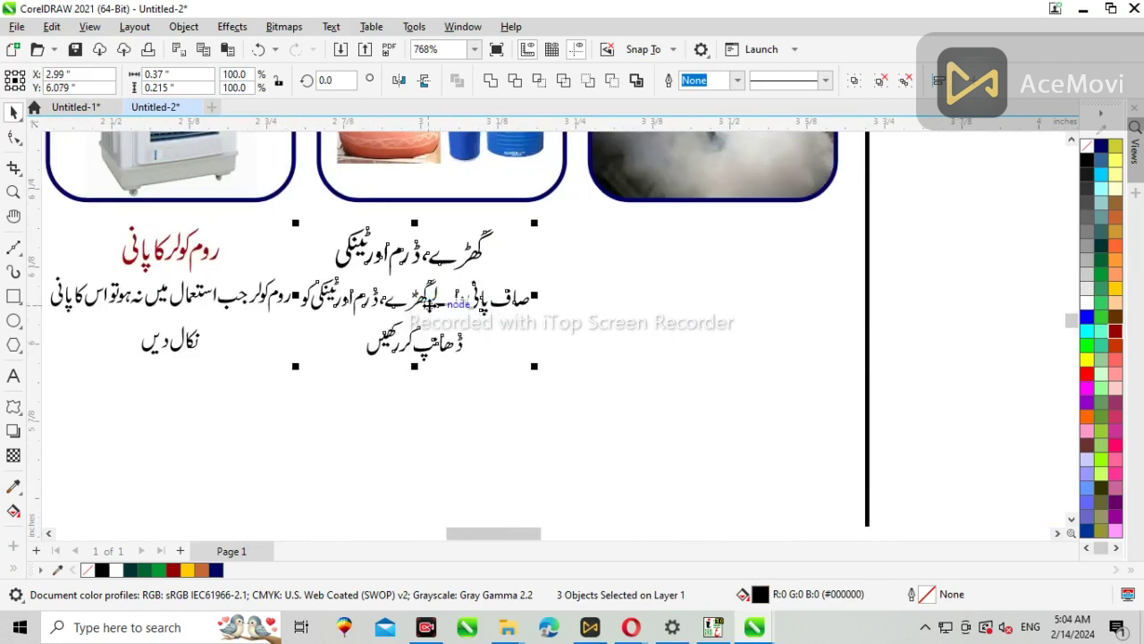
{"action": "scroll", "coordinate": [484, 273], "scroll_direction": "down", "scroll_amount": 2}
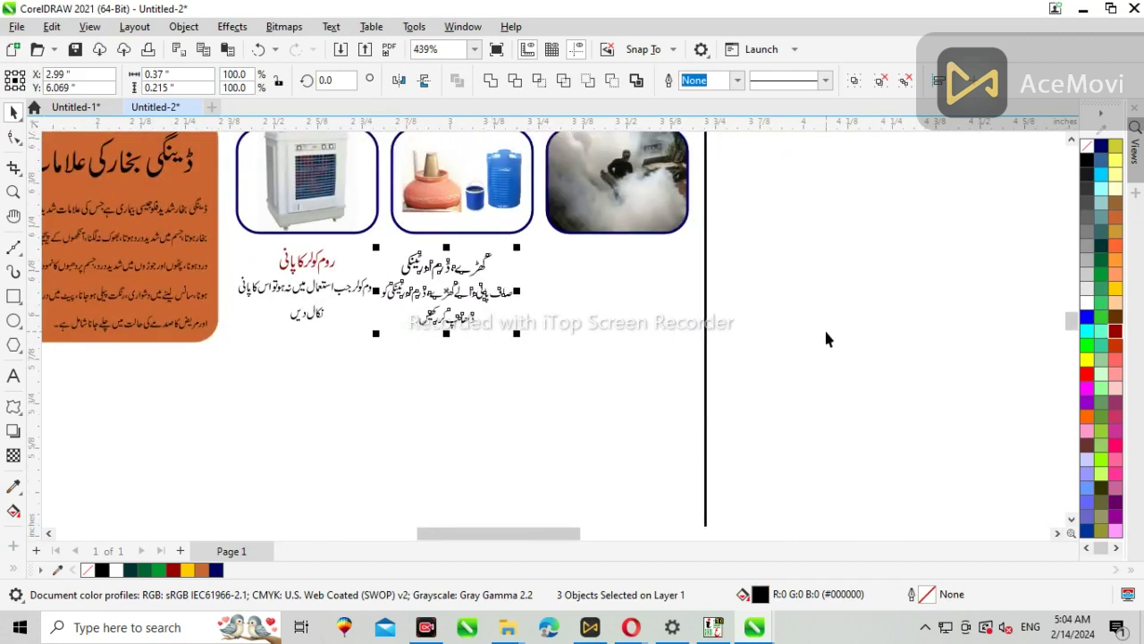
Fill the heading line of the clay pot and water tank caption with the same dark red.
{"action": "left_click", "coordinate": [823, 326]}
{"action": "scroll", "coordinate": [471, 280], "scroll_direction": "up", "scroll_amount": 3}
{"action": "left_click", "coordinate": [471, 280]}
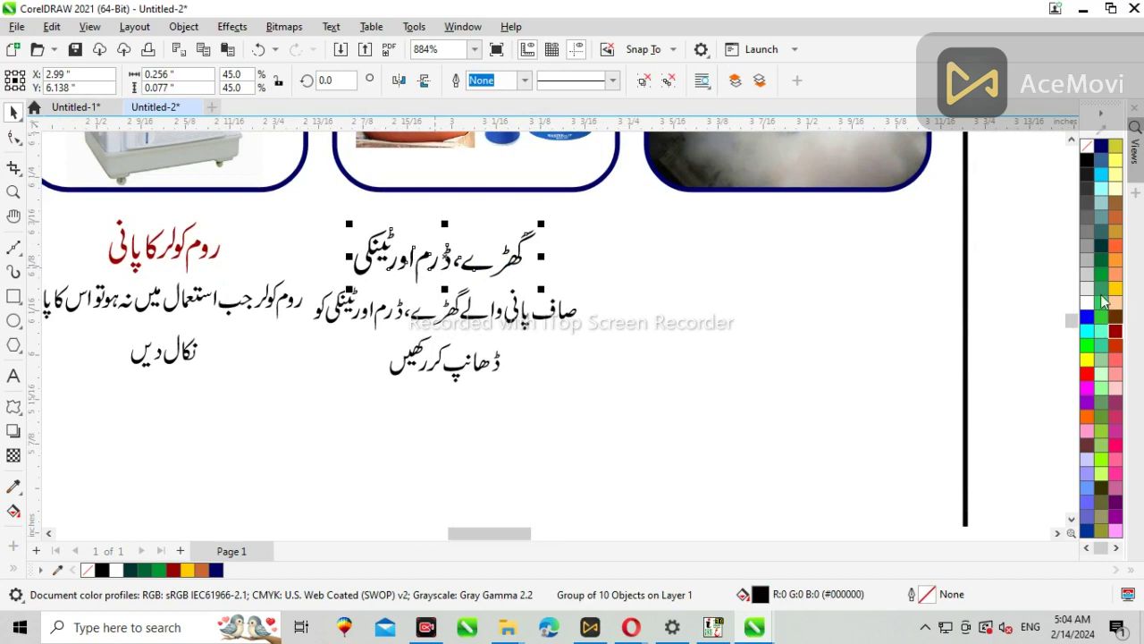
{"action": "scroll", "coordinate": [350, 339], "scroll_direction": "down", "scroll_amount": 2}
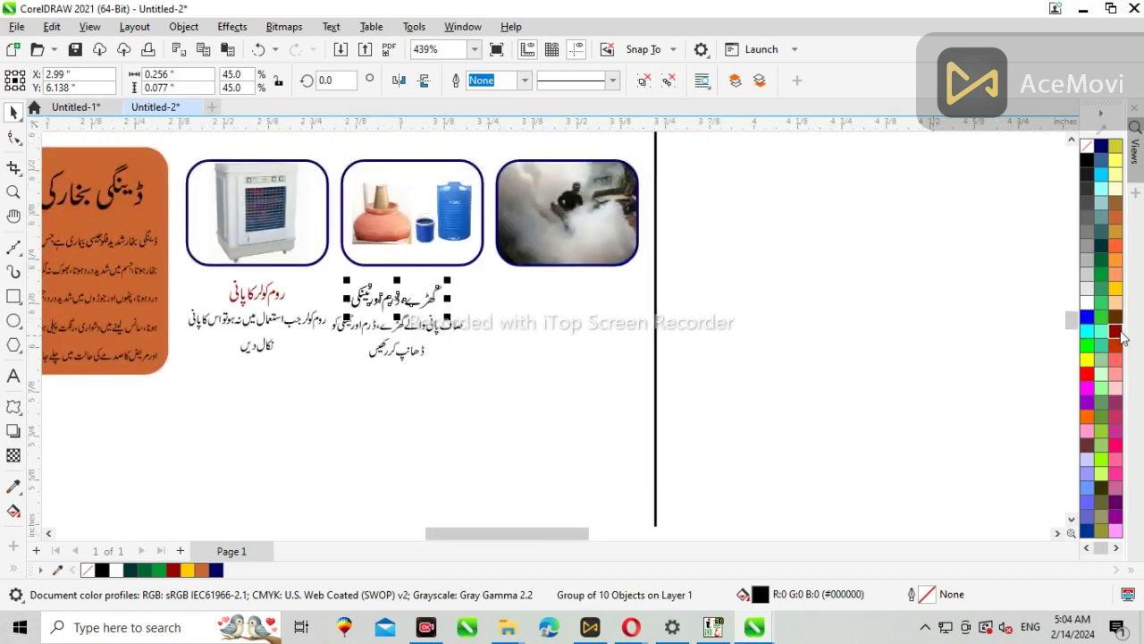
Move the mosquito spray caption under the spray smoke photo and fill its heading line with dark red.
{"action": "scroll", "coordinate": [335, 320], "scroll_direction": "down", "scroll_amount": 3}
{"action": "scroll", "coordinate": [905, 287], "scroll_direction": "up", "scroll_amount": 2}
{"action": "left_click", "coordinate": [905, 320]}
{"action": "scroll", "coordinate": [965, 361], "scroll_direction": "down", "scroll_amount": 2}
{"action": "left_click_drag", "start_coordinate": [899, 319], "coordinate": [429, 328]}
{"action": "scroll", "coordinate": [417, 337], "scroll_direction": "up", "scroll_amount": 5}
{"action": "left_click", "coordinate": [462, 295]}
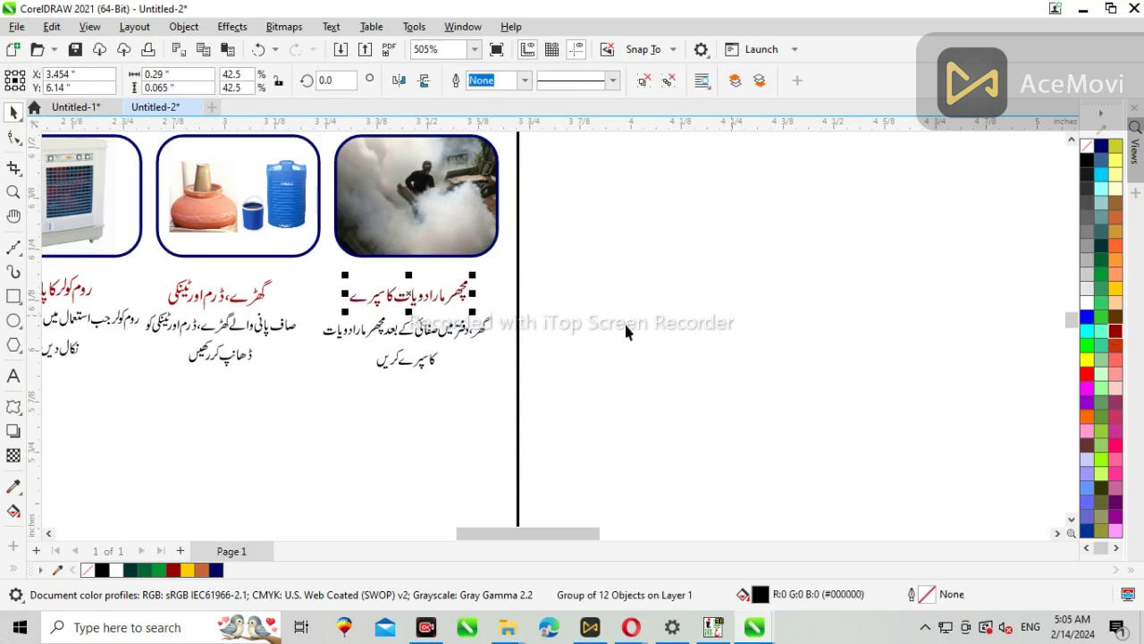
Try to align all nine caption lines under the first picture row on a common horizontal centre line.
{"action": "scroll", "coordinate": [579, 280], "scroll_direction": "down", "scroll_amount": 3}
{"action": "scroll", "coordinate": [581, 278], "scroll_direction": "up", "scroll_amount": 2}
{"action": "left_click_drag", "start_coordinate": [586, 277], "coordinate": [59, 420]}
{"action": "key", "text": "e"}
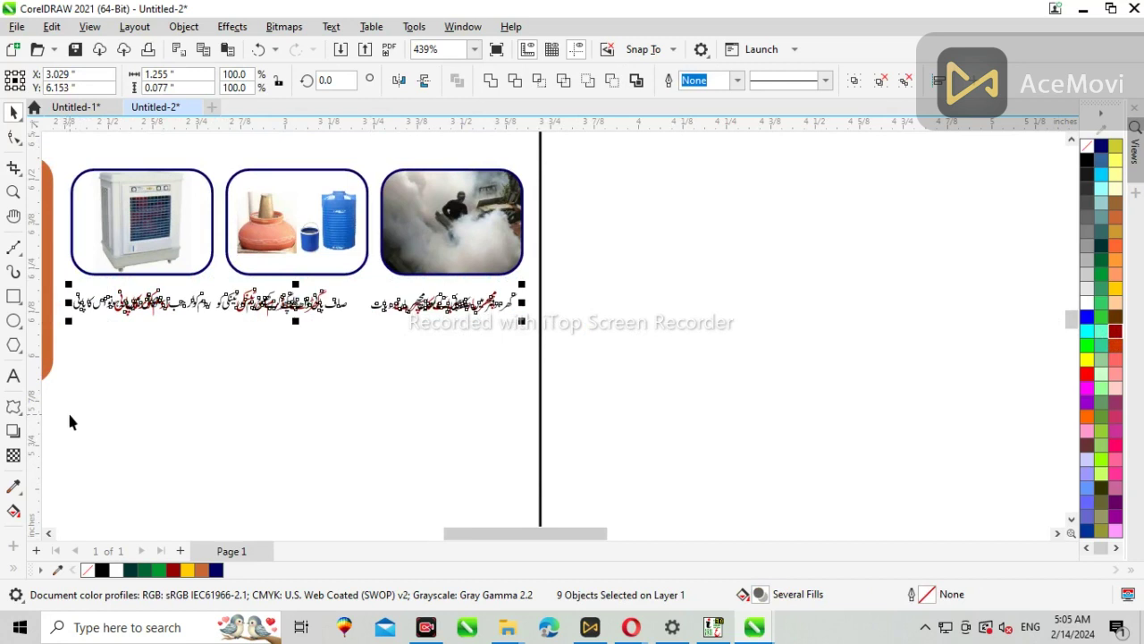
{"action": "key", "text": "ctrl+z"}
{"action": "scroll", "coordinate": [430, 324], "scroll_direction": "down", "scroll_amount": 1}
{"action": "left_click", "coordinate": [632, 305]}
Move the framed shirt, potted plants and repellent pictures together into the page as a second row below the first captions.
{"action": "scroll", "coordinate": [325, 314], "scroll_direction": "down", "scroll_amount": 9}
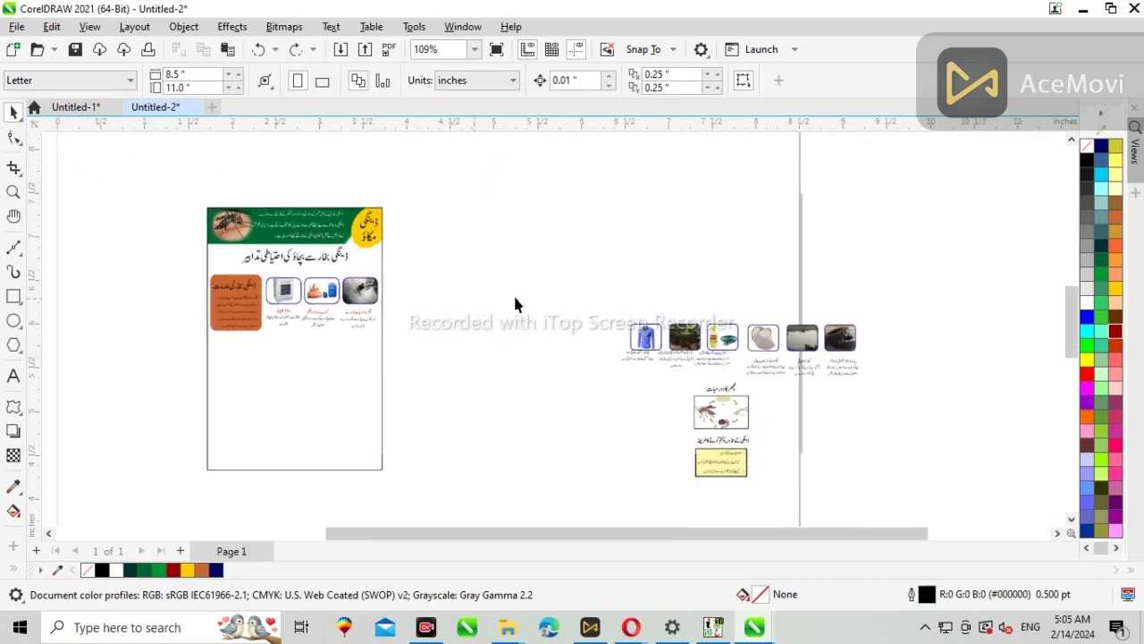
{"action": "scroll", "coordinate": [599, 313], "scroll_direction": "up", "scroll_amount": 1}
{"action": "left_click_drag", "start_coordinate": [827, 390], "coordinate": [825, 394]}
{"action": "left_click", "coordinate": [677, 344]}
{"action": "left_click", "coordinate": [722, 348], "text": "shift"}
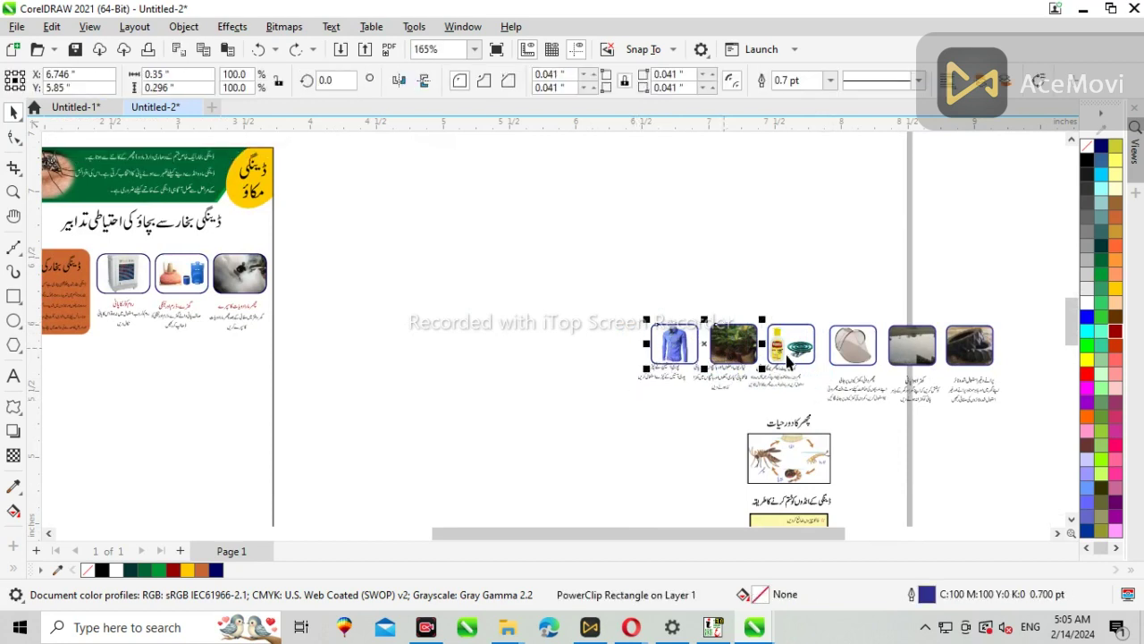
{"action": "left_click", "coordinate": [786, 356], "text": "shift"}
{"action": "scroll", "coordinate": [717, 338], "scroll_direction": "down", "scroll_amount": 1}
{"action": "mouse_move", "coordinate": [716, 343]}
{"action": "left_mouse_down"}
{"action": "mouse_move", "coordinate": [325, 371]}
{"action": "mouse_move", "coordinate": [351, 366]}
{"action": "mouse_move", "coordinate": [344, 359]}
{"action": "left_mouse_up"}
{"action": "scroll", "coordinate": [343, 359], "scroll_direction": "up", "scroll_amount": 1}
{"action": "key", "text": "Up"}
{"action": "key", "text": "Up"}
{"action": "key", "text": "Up"}
{"action": "key", "text": "Right"}
{"action": "key", "text": "Right"}
{"action": "left_click_drag", "start_coordinate": [345, 360], "coordinate": [352, 360]}
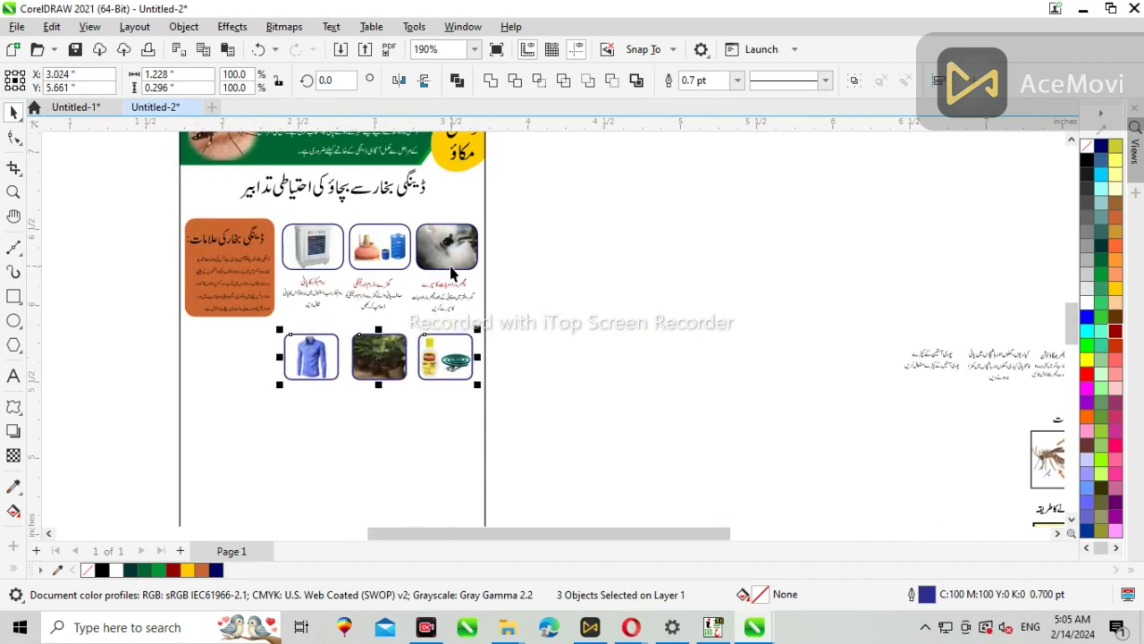
Group the three second-row pictures and try to left-align the group with the spray smoke frame.
{"action": "key", "text": "ctrl+g"}
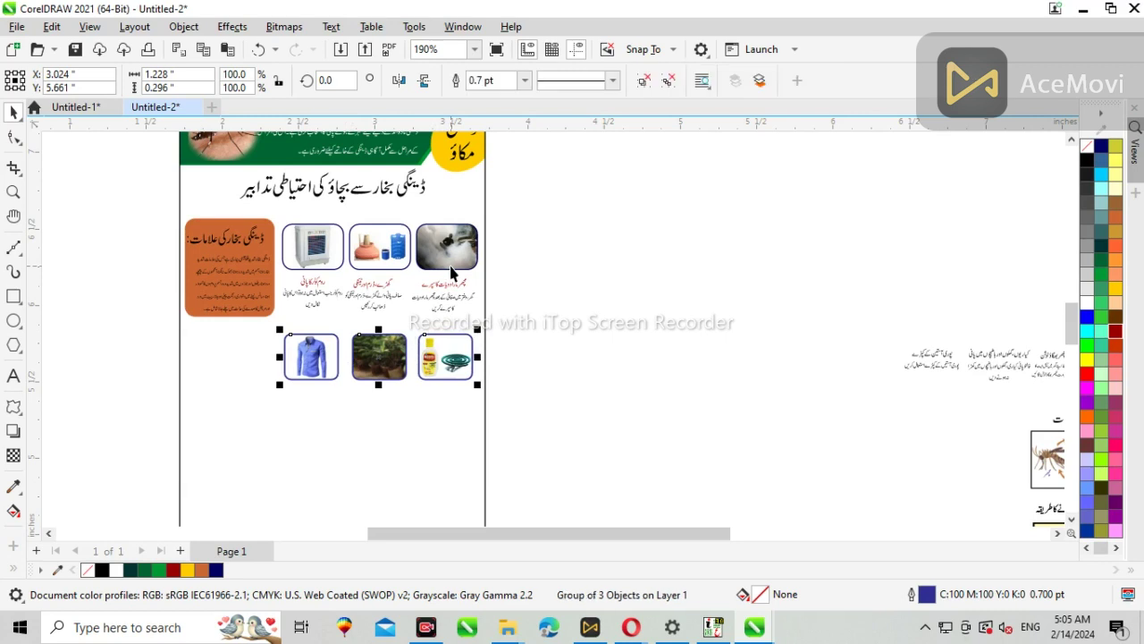
{"action": "left_click", "coordinate": [449, 257], "text": "shift"}
{"action": "key", "text": "l"}
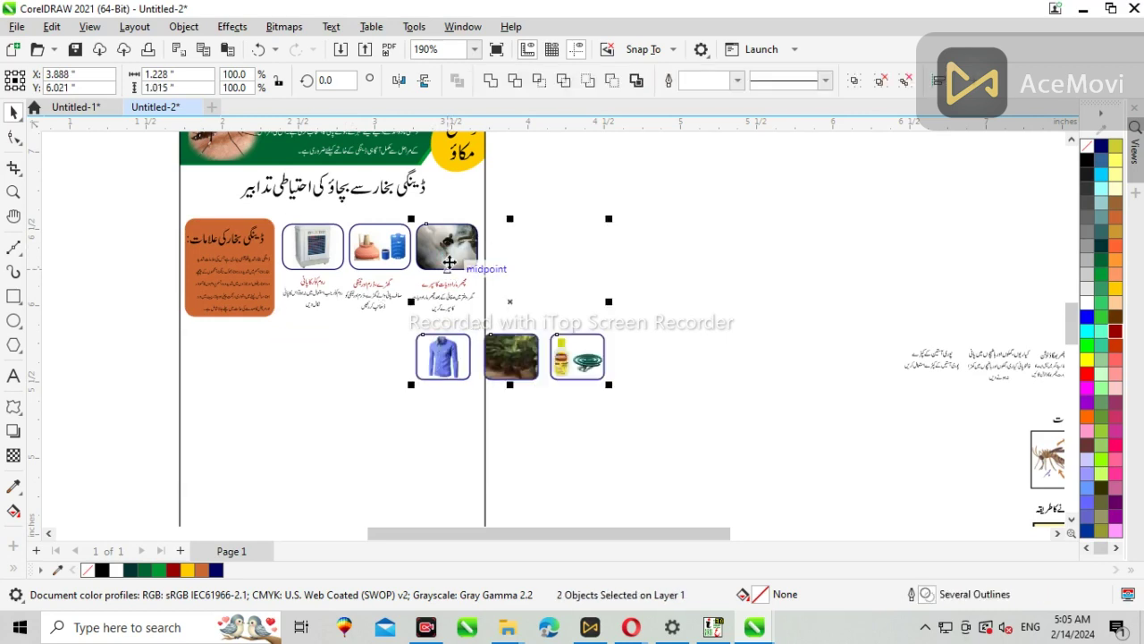
{"action": "key", "text": "ctrl+z"}
{"action": "left_click", "coordinate": [476, 333]}
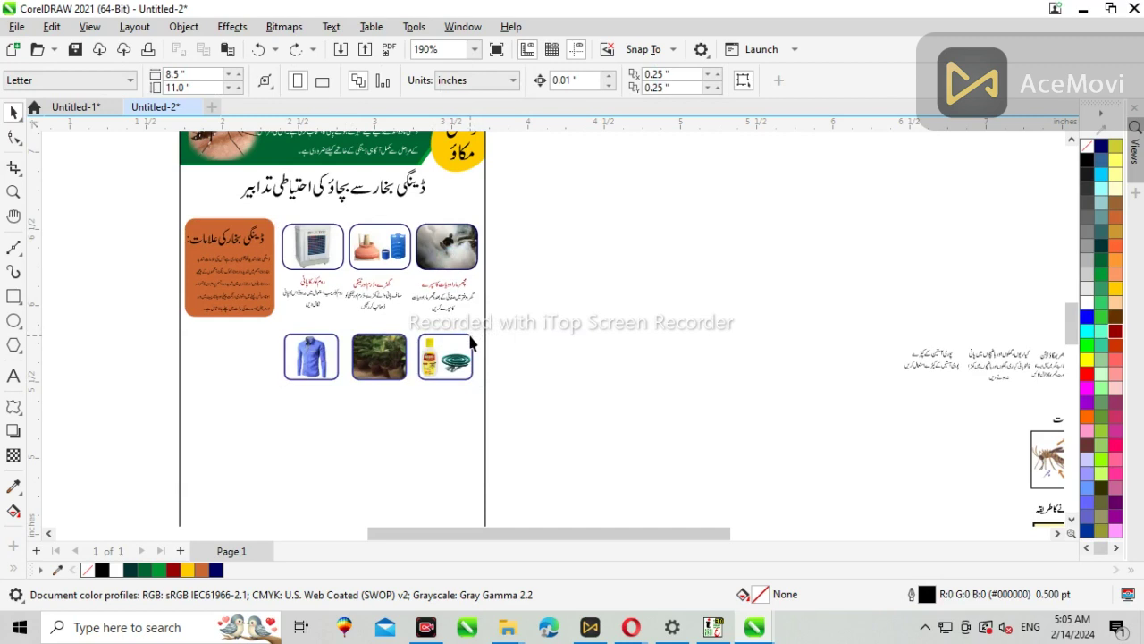
Move the shirt, potted plants and repellent captions together to just below the second picture row.
{"action": "scroll", "coordinate": [651, 334], "scroll_direction": "down", "scroll_amount": 2}
{"action": "scroll", "coordinate": [641, 296], "scroll_direction": "up", "scroll_amount": 2}
{"action": "left_click_drag", "start_coordinate": [896, 400], "coordinate": [895, 397]}
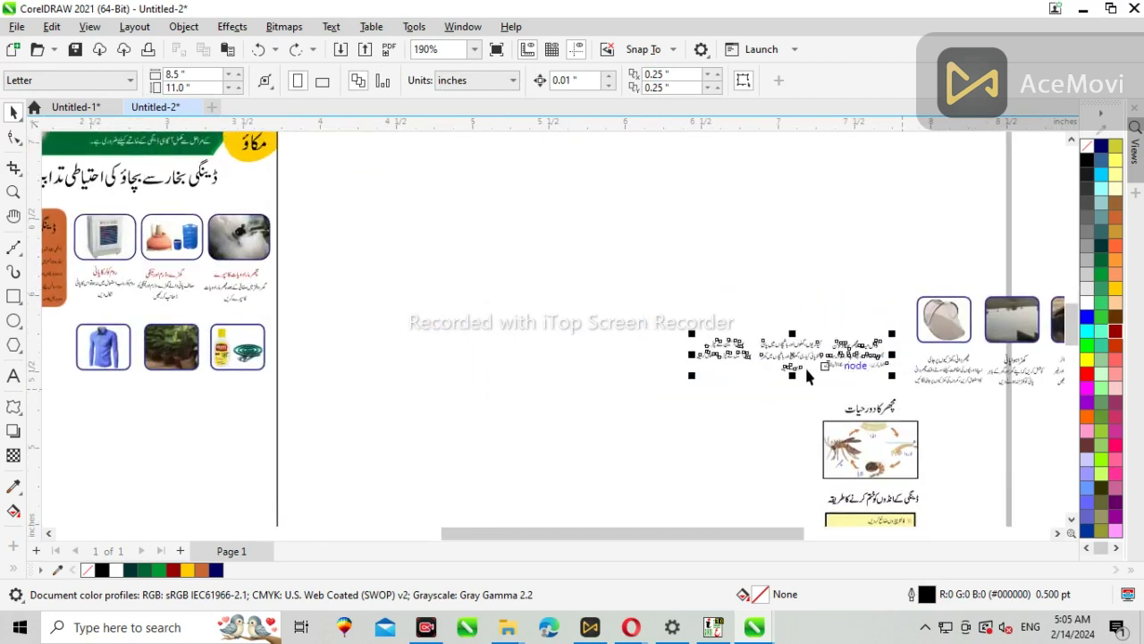
{"action": "scroll", "coordinate": [804, 366], "scroll_direction": "down", "scroll_amount": 2}
{"action": "left_click_drag", "start_coordinate": [803, 364], "coordinate": [378, 396]}
{"action": "scroll", "coordinate": [550, 397], "scroll_direction": "up", "scroll_amount": 1}
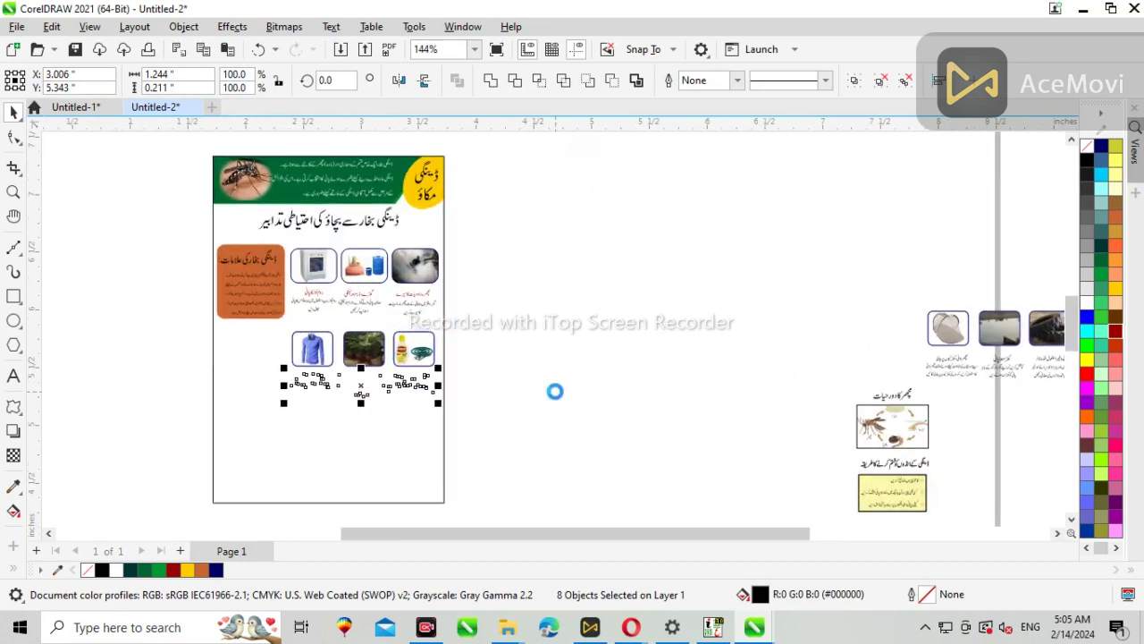
{"action": "left_click", "coordinate": [523, 387]}
Select the heading lines under the shirt and potted plants pictures together.
{"action": "scroll", "coordinate": [322, 380], "scroll_direction": "up", "scroll_amount": 5}
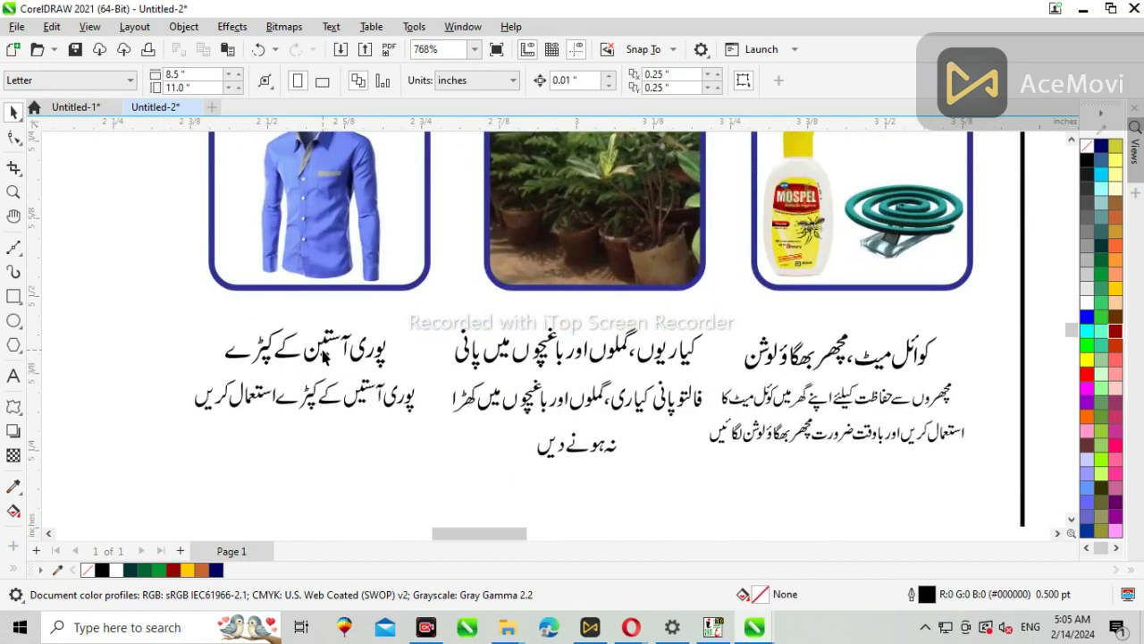
{"action": "left_click", "coordinate": [323, 357]}
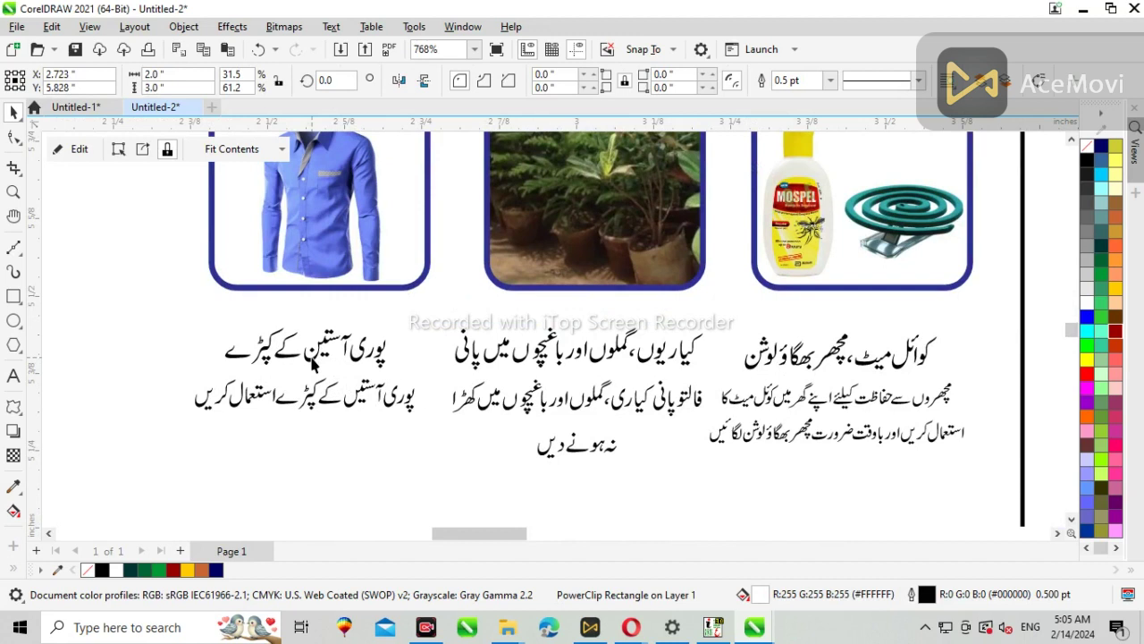
{"action": "left_click", "coordinate": [313, 357]}
{"action": "left_click", "coordinate": [470, 354], "text": "shift"}
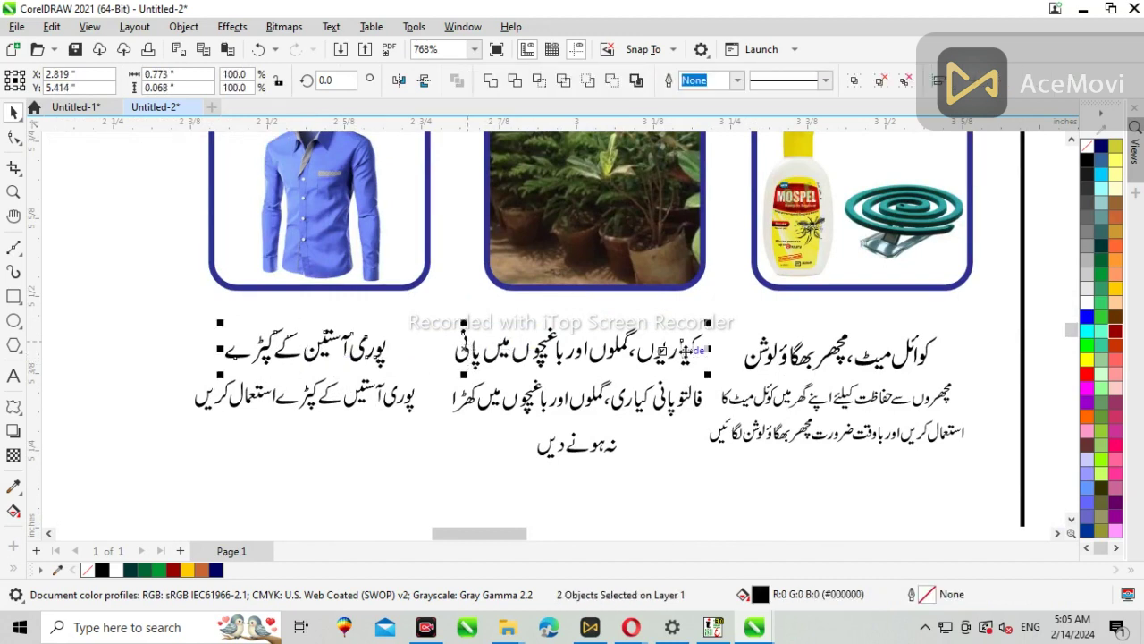